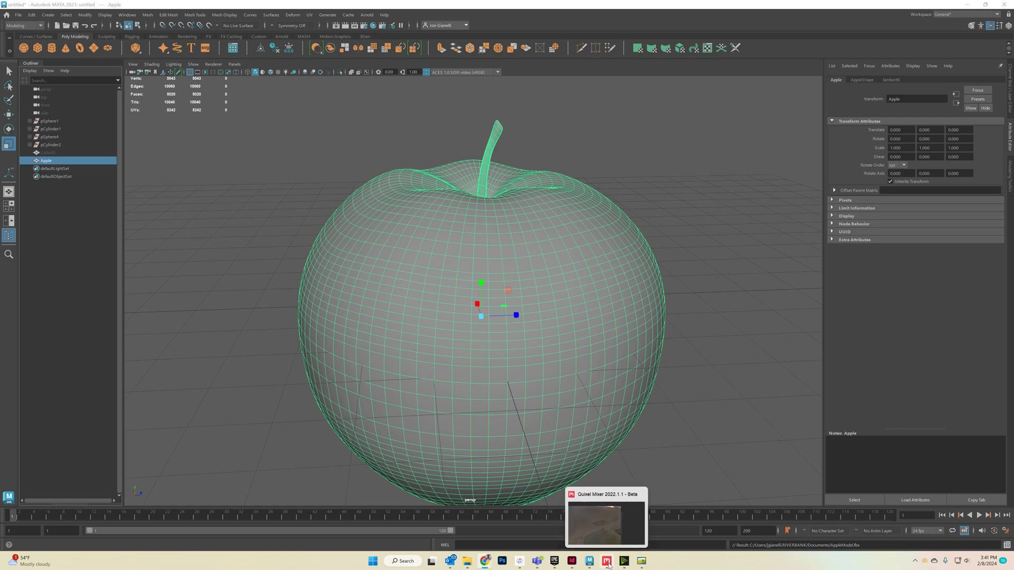
- Switch to Quixel Mixer and create a new mix named Appl with a 4096 px working resolution
double_click(576, 141)
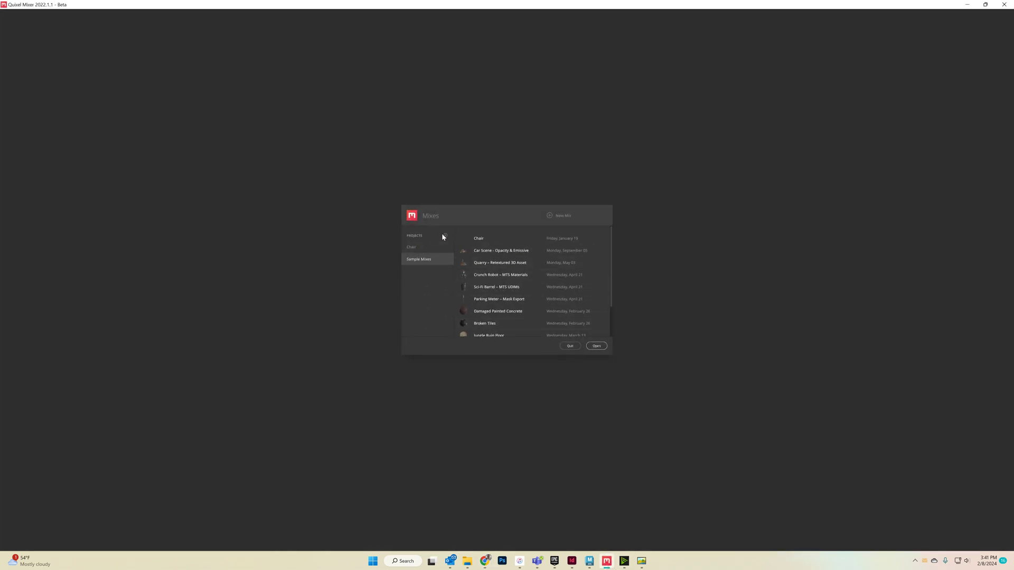
left_click(554, 217)
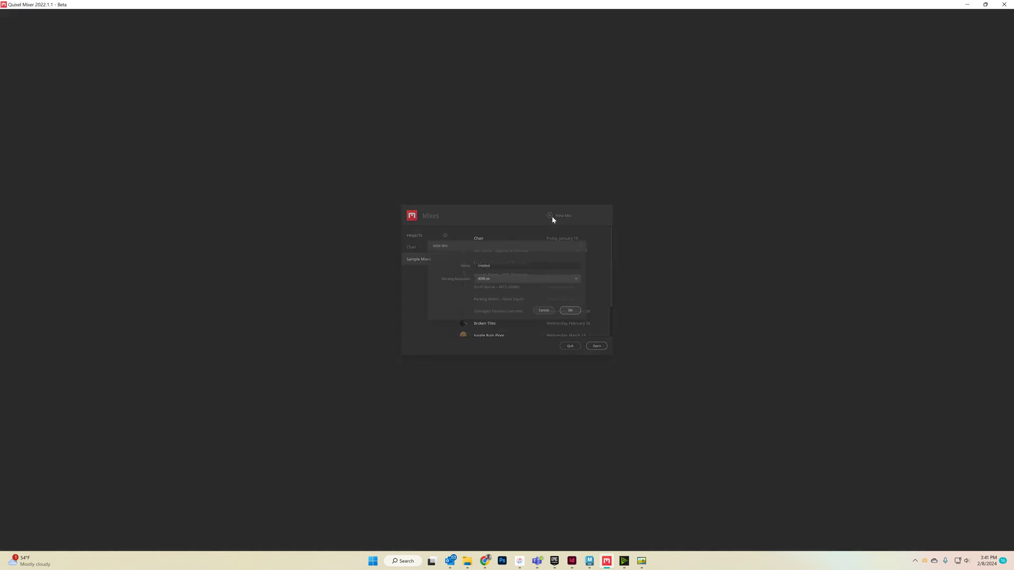
type("Ap")
left_click(499, 278)
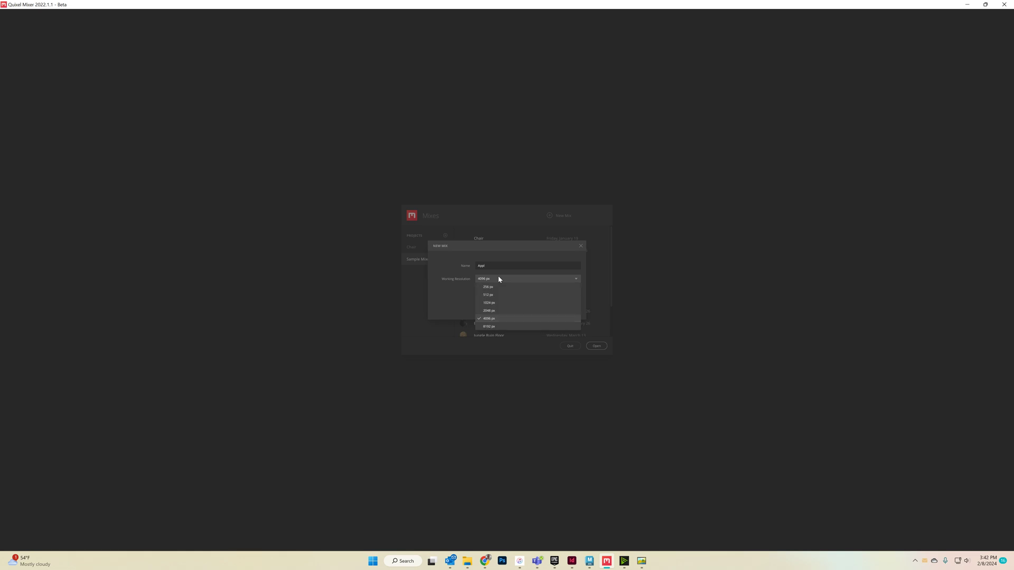
left_click(498, 279)
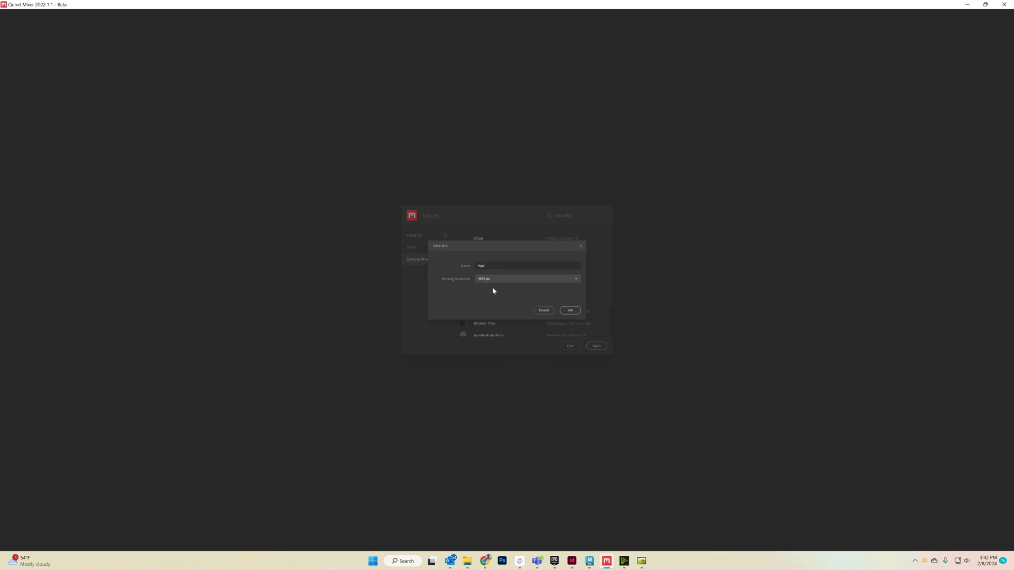
left_click(570, 311)
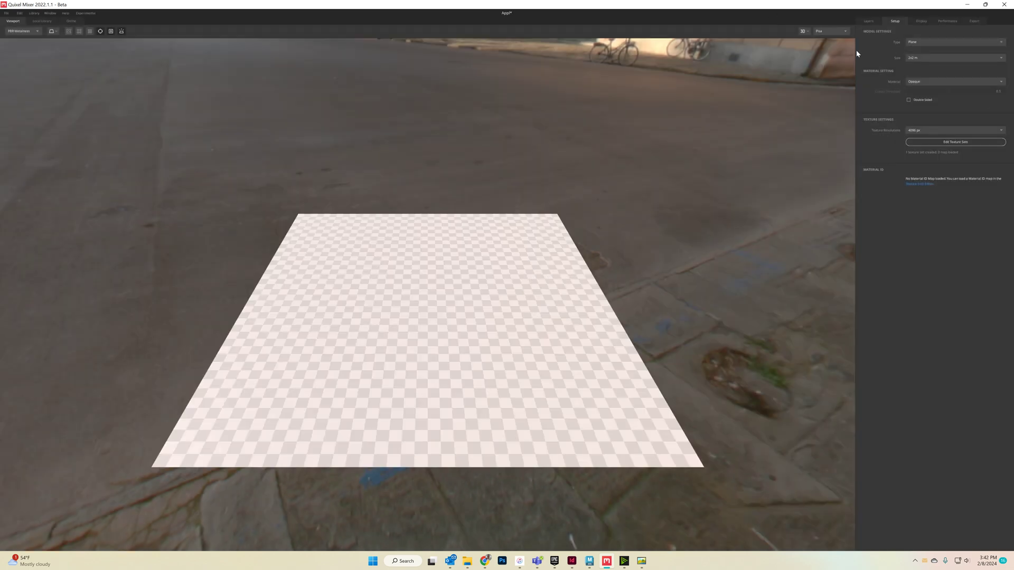
- Set the model type to Custom Model and load AppleModel.fbx from the Documents folder
left_click(930, 44)
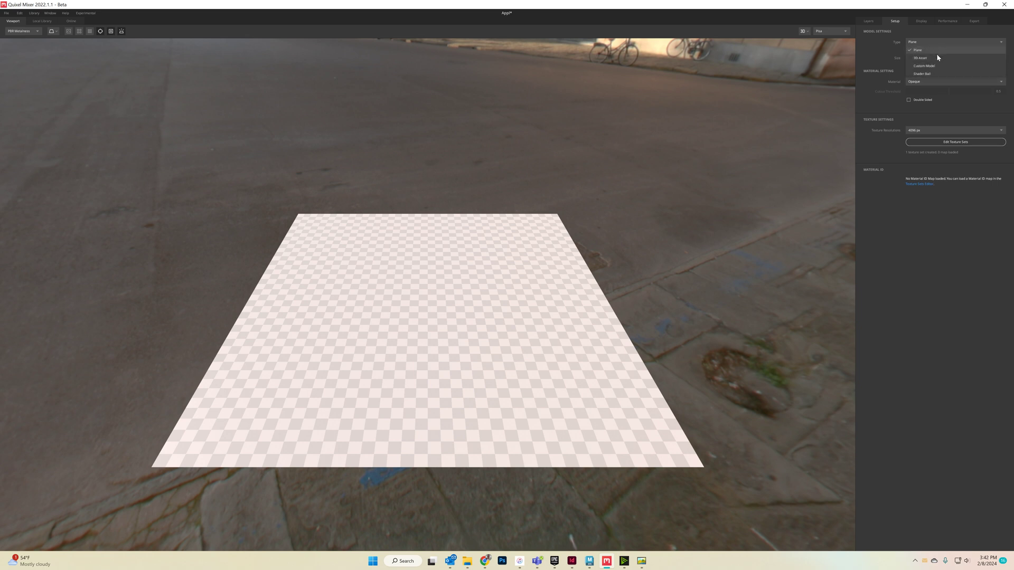
left_click(943, 66)
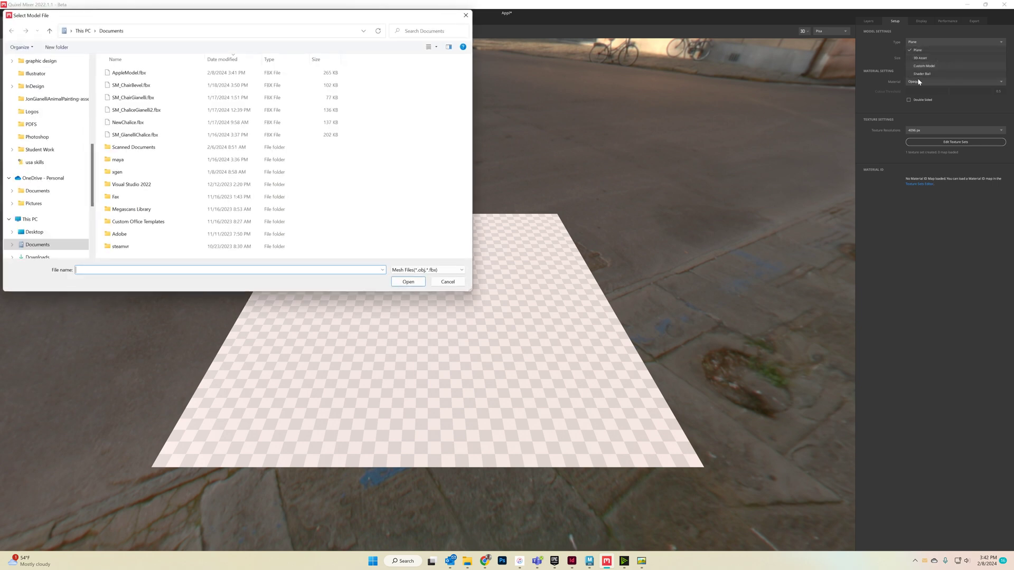
left_click(115, 74)
double_click(115, 74)
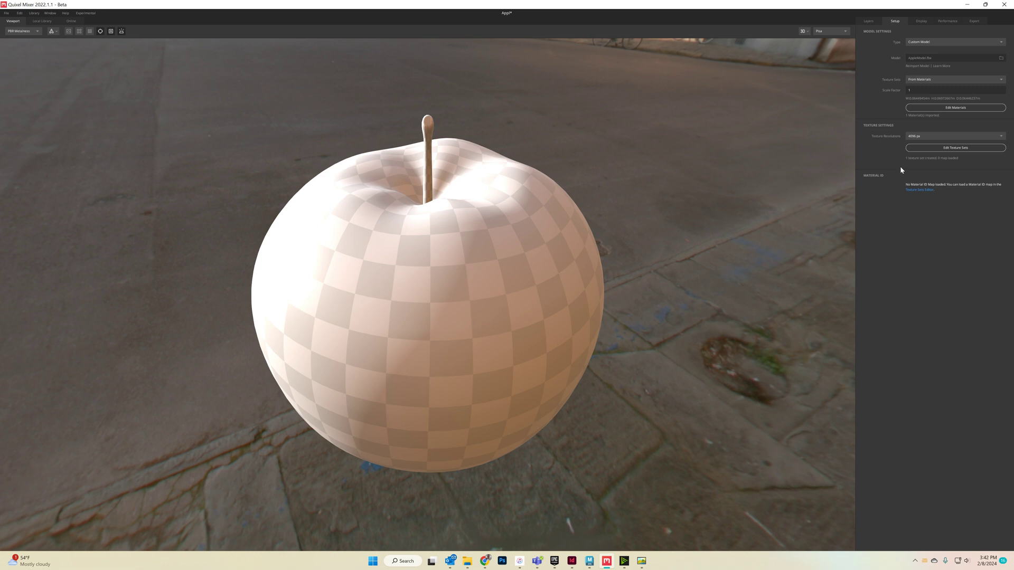
- Import AppleColorIDMap.png as the Material ID map of the apple's texture set and close the material editor
left_click(939, 150)
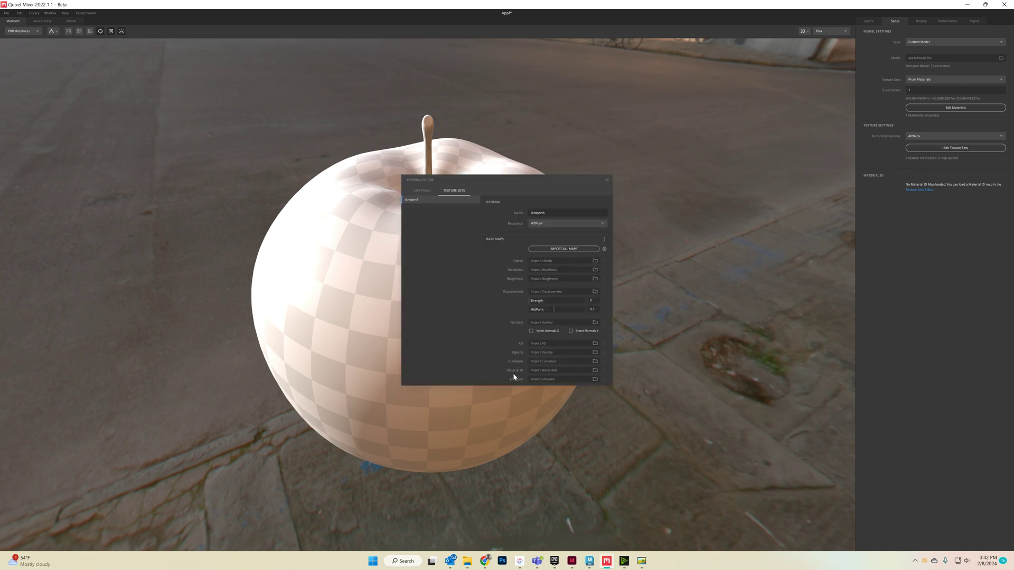
left_click(596, 371)
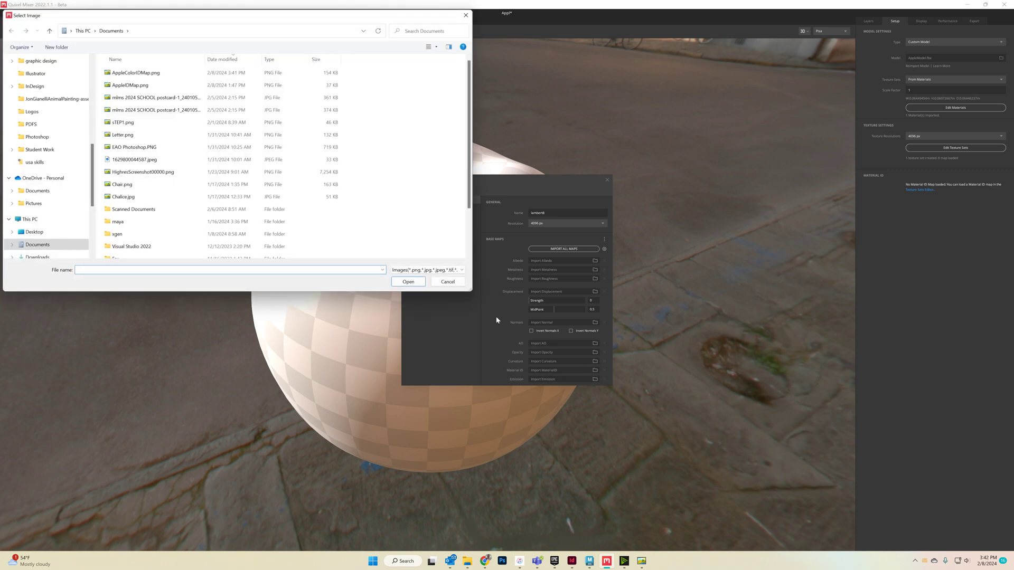
left_click(243, 61)
left_click(242, 60)
double_click(164, 75)
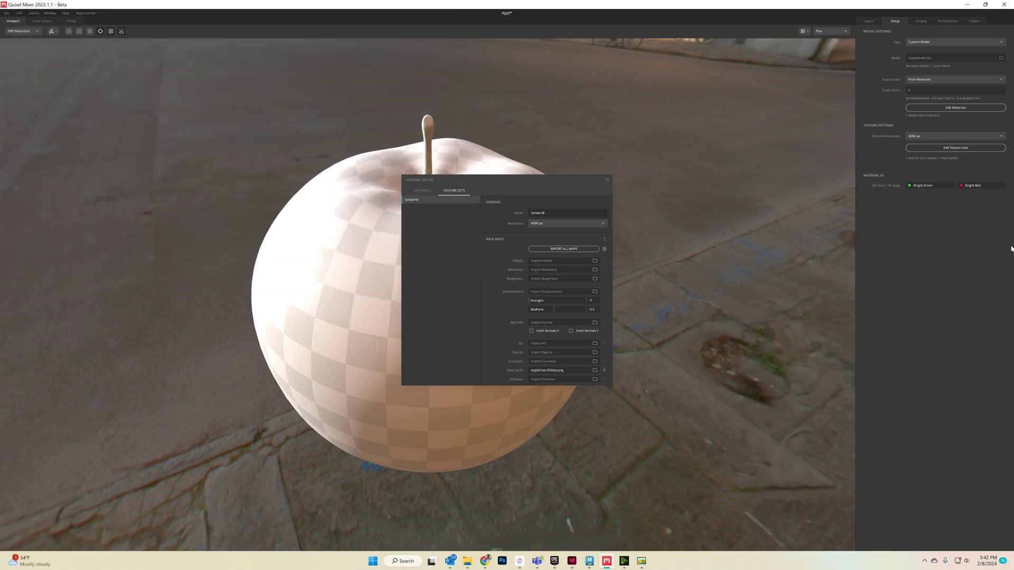
left_click(607, 180)
- Show the mix's layers and search the online asset library for scratched poly
left_click(869, 21)
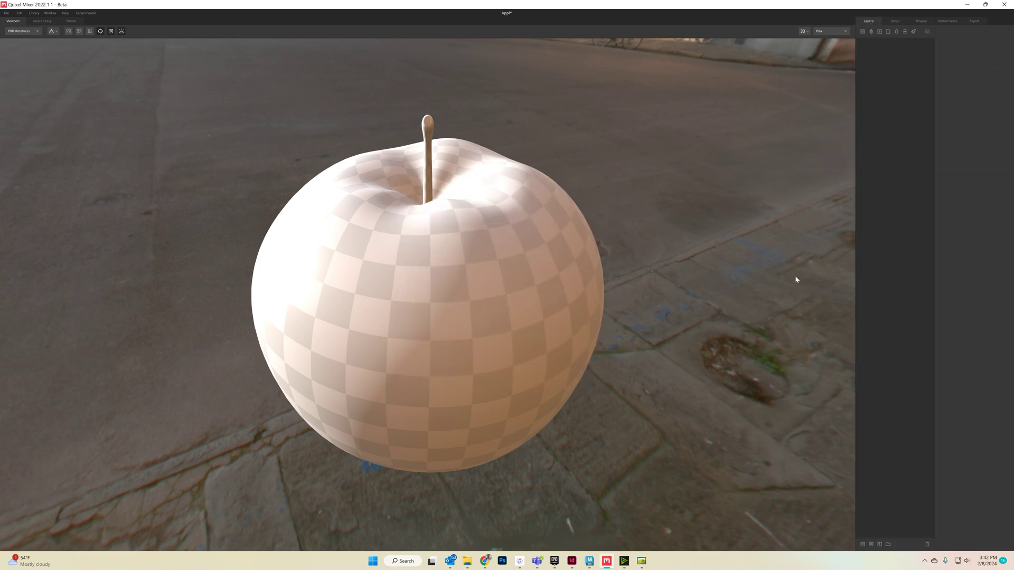
left_click_drag(413, 204, 568, 147)
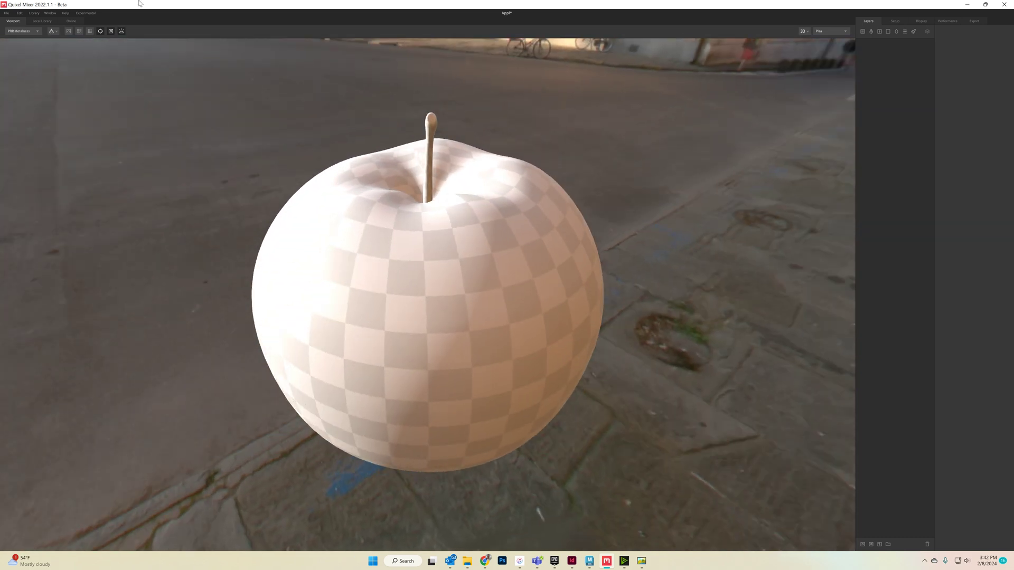
left_click(41, 21)
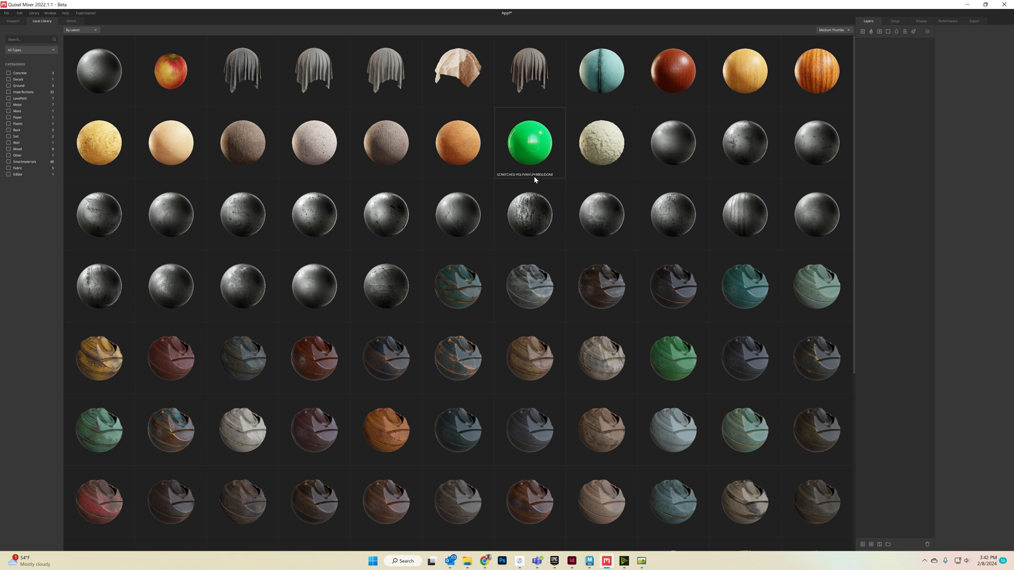
left_click(79, 20)
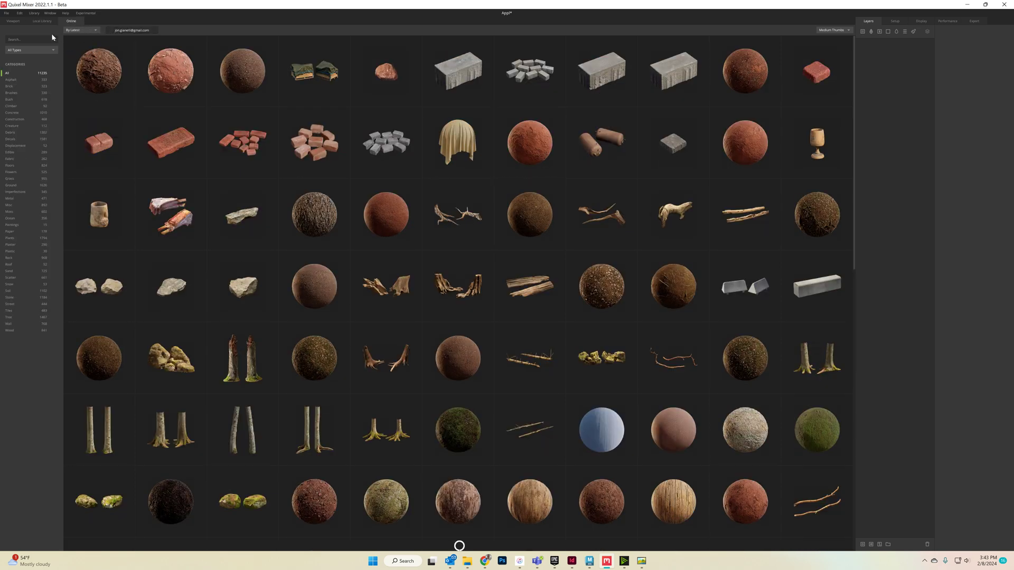
type("scra")
type("tched")
type(" pla")
type("ly")
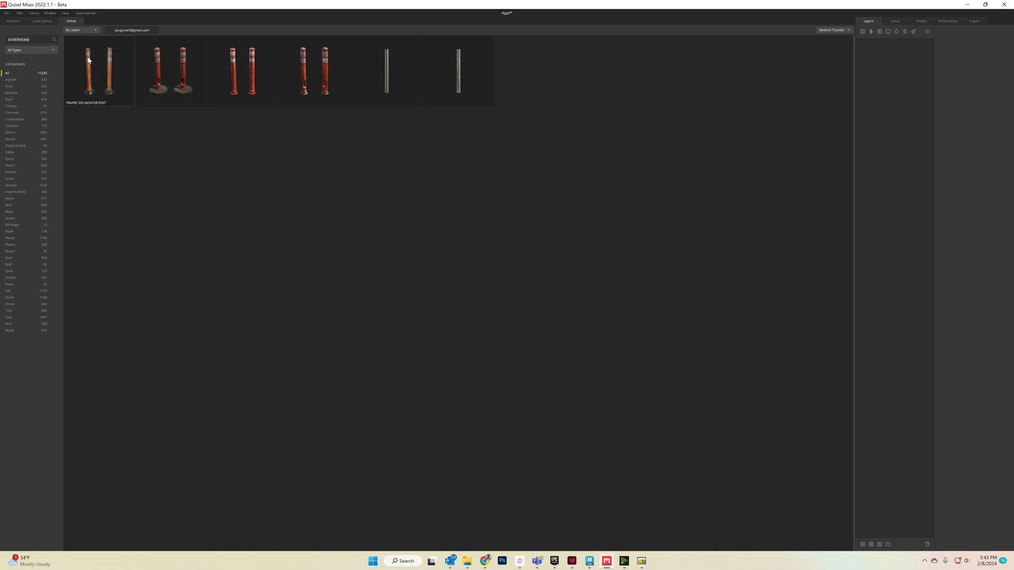
- Filter the online library to the Surface type and search for scratched
left_click(35, 52)
left_click(27, 67)
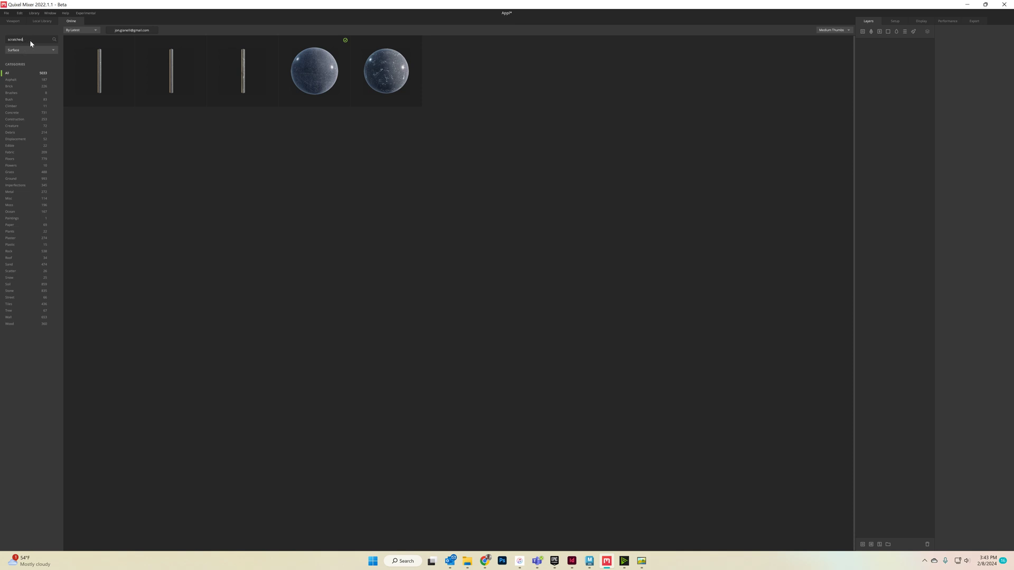
key("Return")
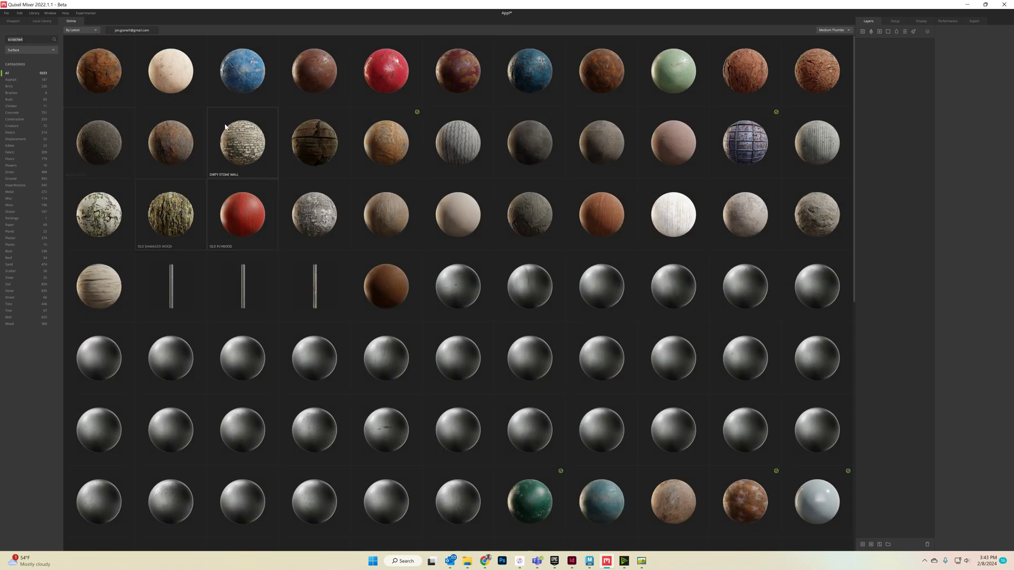
- Check the green plastic material's name in the local library and look for it among the scratched surfaces online
left_click(48, 21)
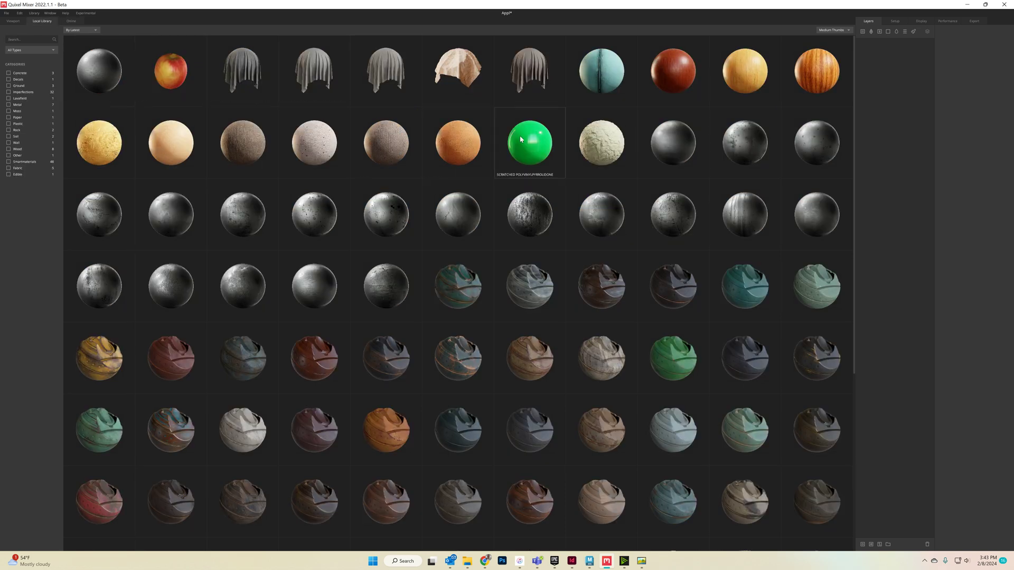
left_click(71, 20)
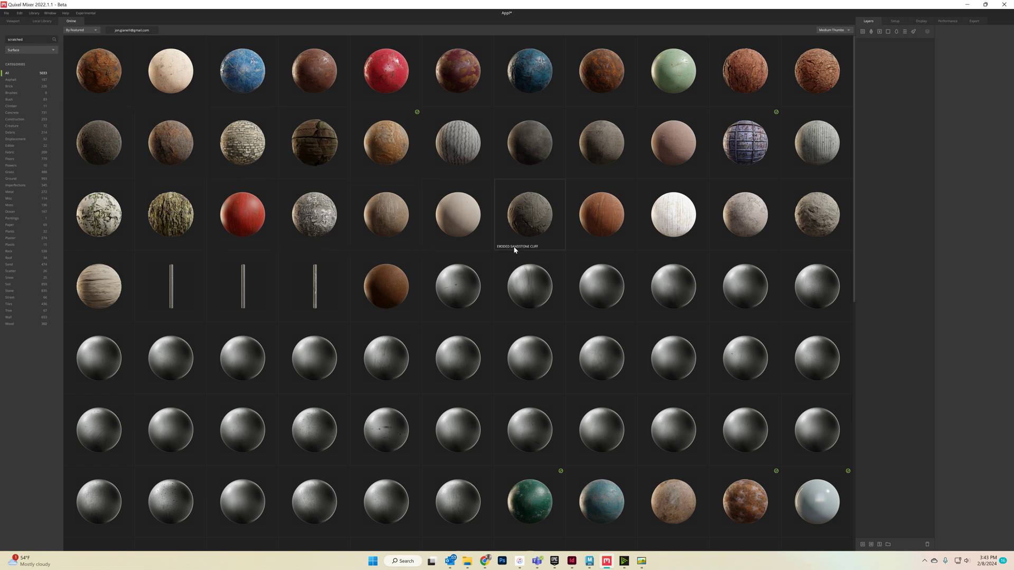
scroll(515, 249, "down", 4)
scroll(516, 248, "down", 1)
scroll(516, 248, "down", 1)
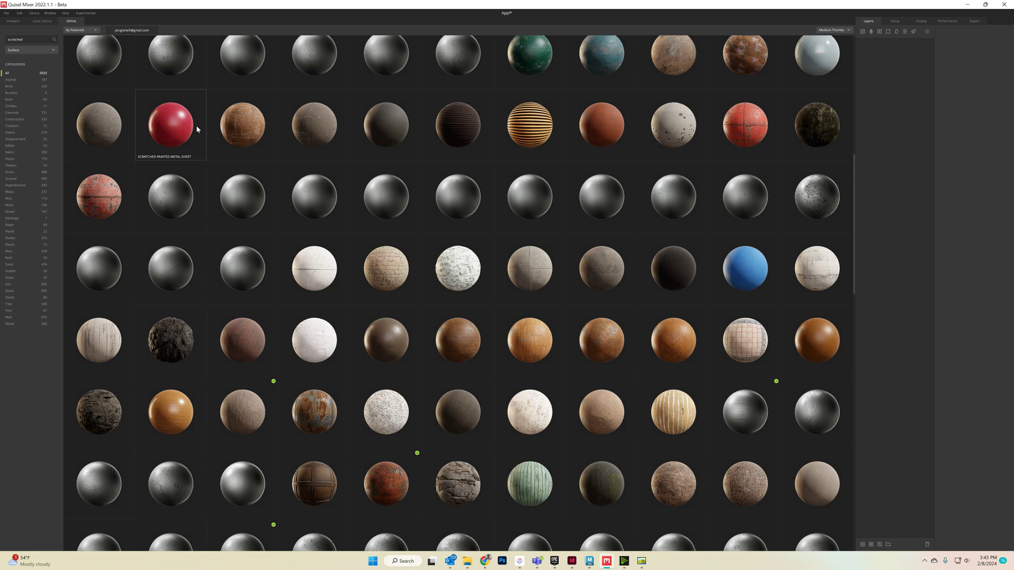
scroll(191, 127, "down", 5)
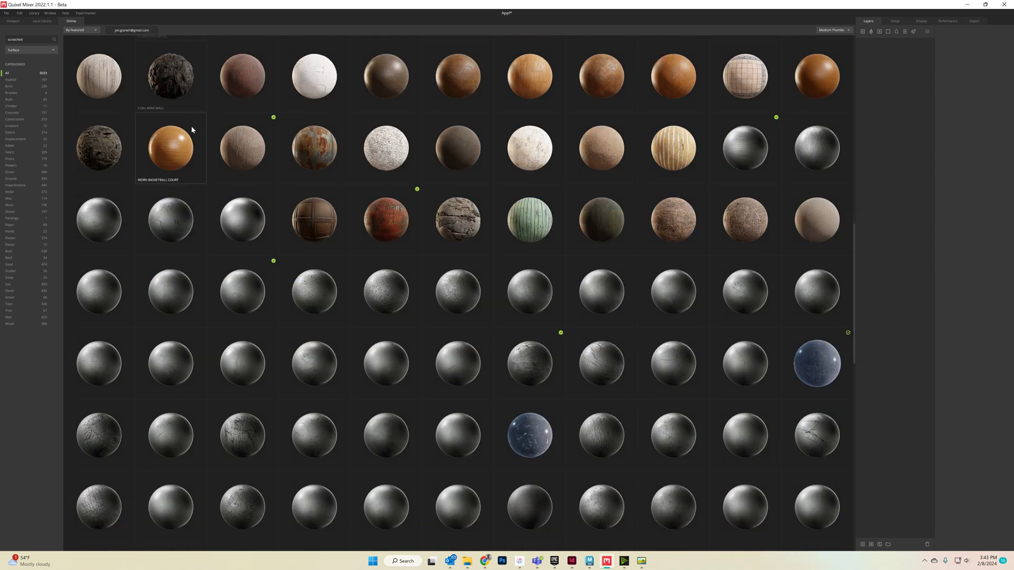
- Search the online surfaces for vinyl and for plastic to find the green scratched material
left_click(31, 37)
type("vinyl")
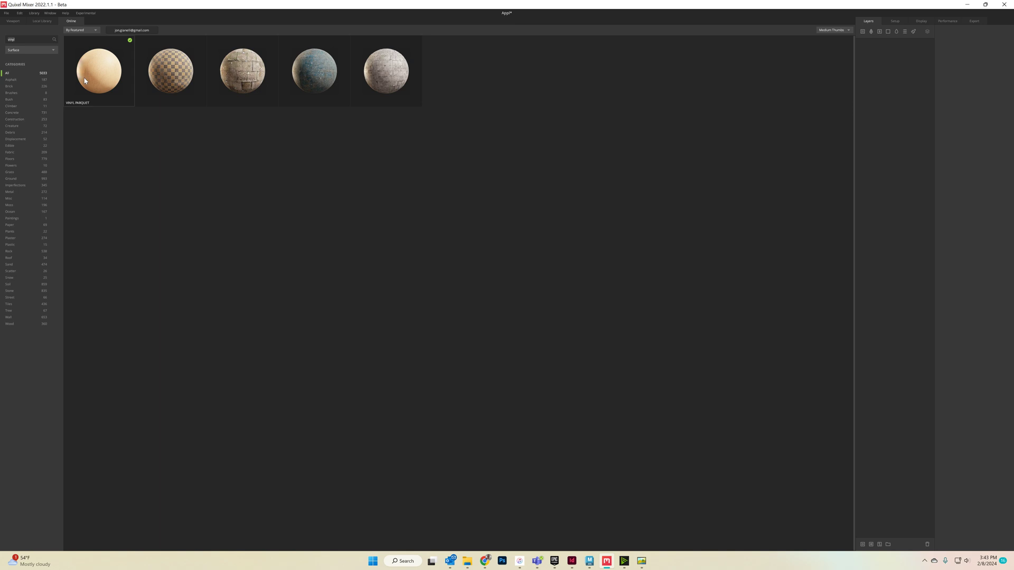
left_click(39, 22)
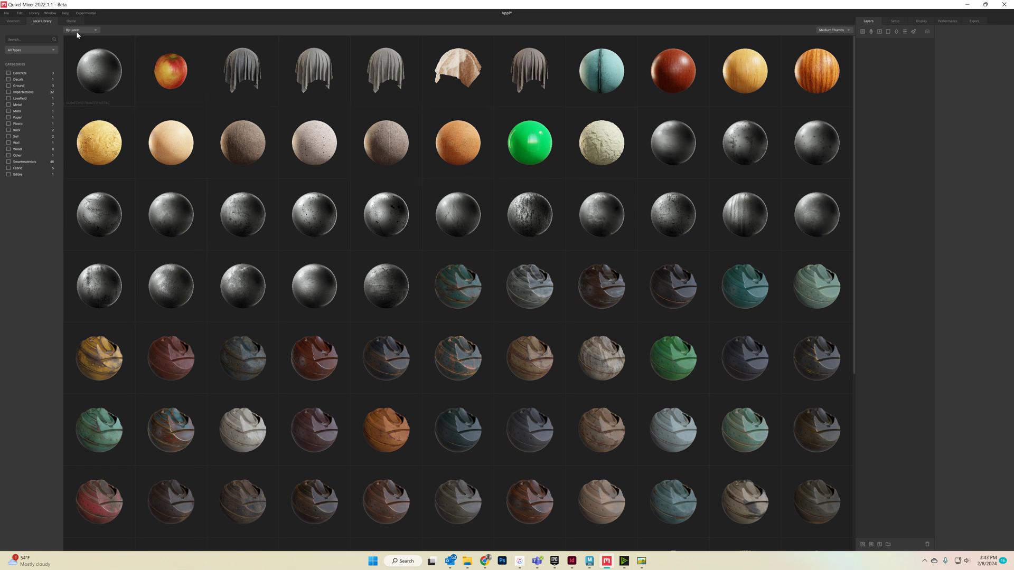
left_click(61, 21)
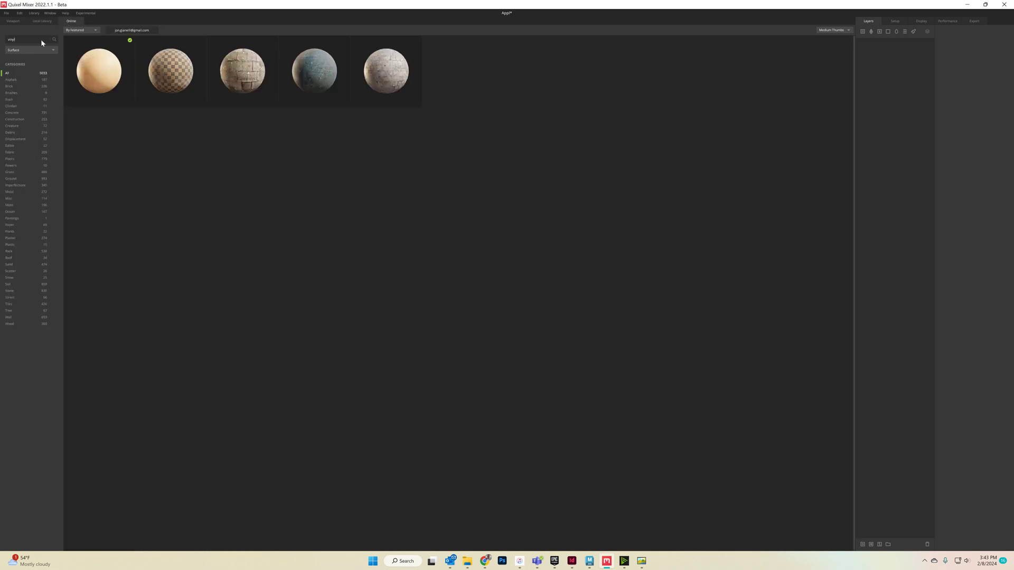
left_click(45, 39)
type("plastic")
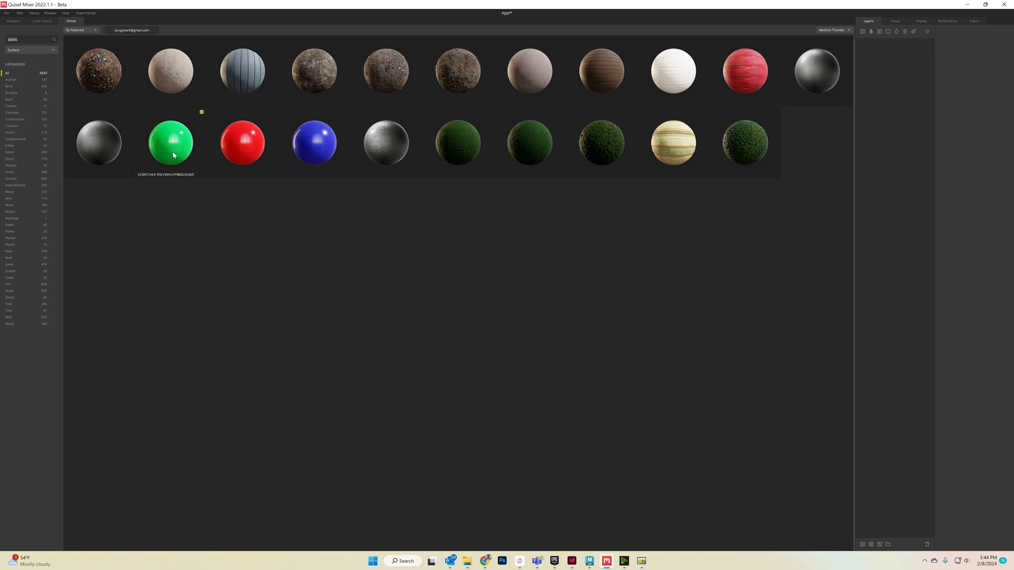
- Add the green Scratched Polyvinylpyrrolidone surface from the local library as the apple's base layer
left_click(13, 21)
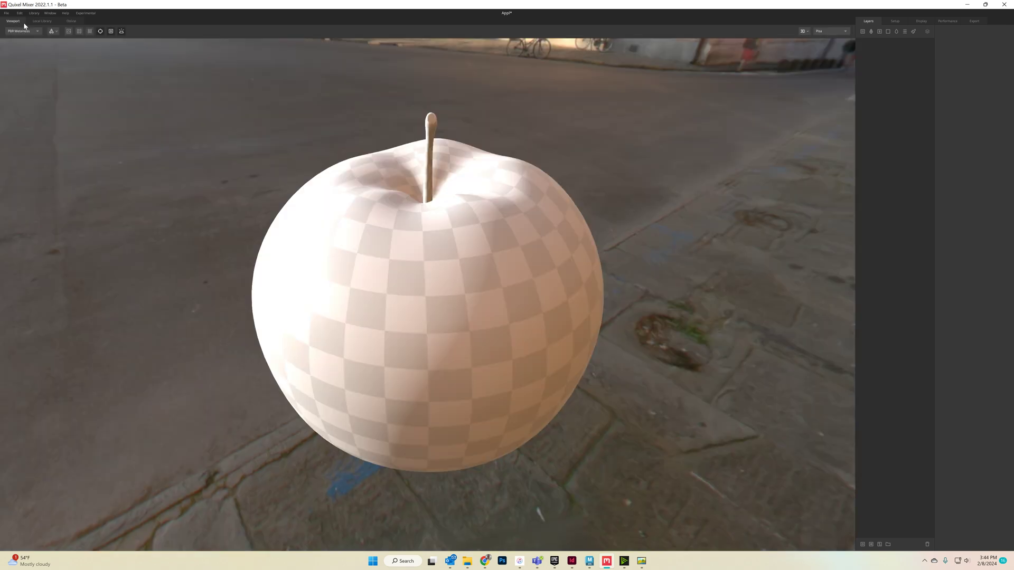
left_click(41, 21)
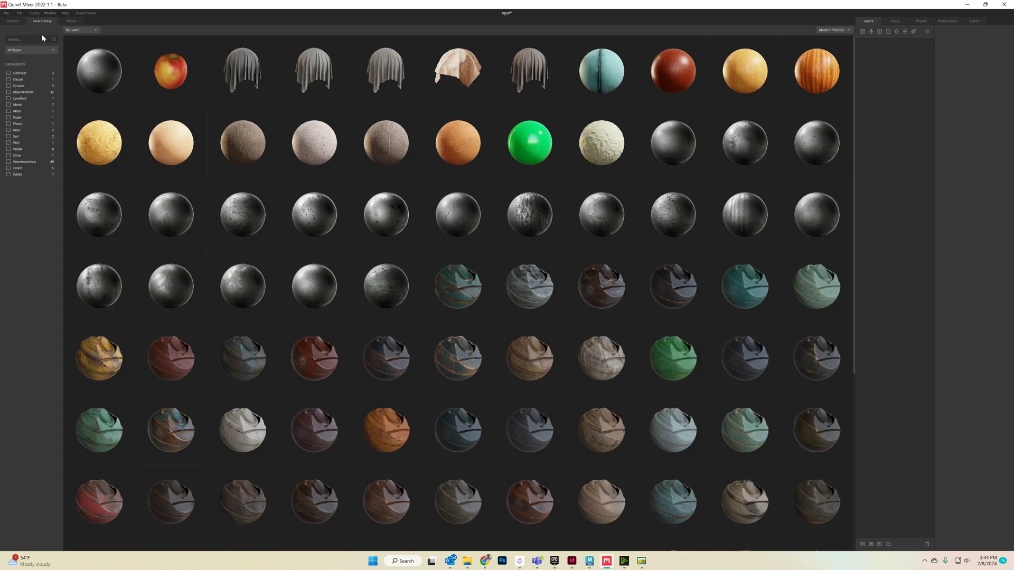
double_click(551, 152)
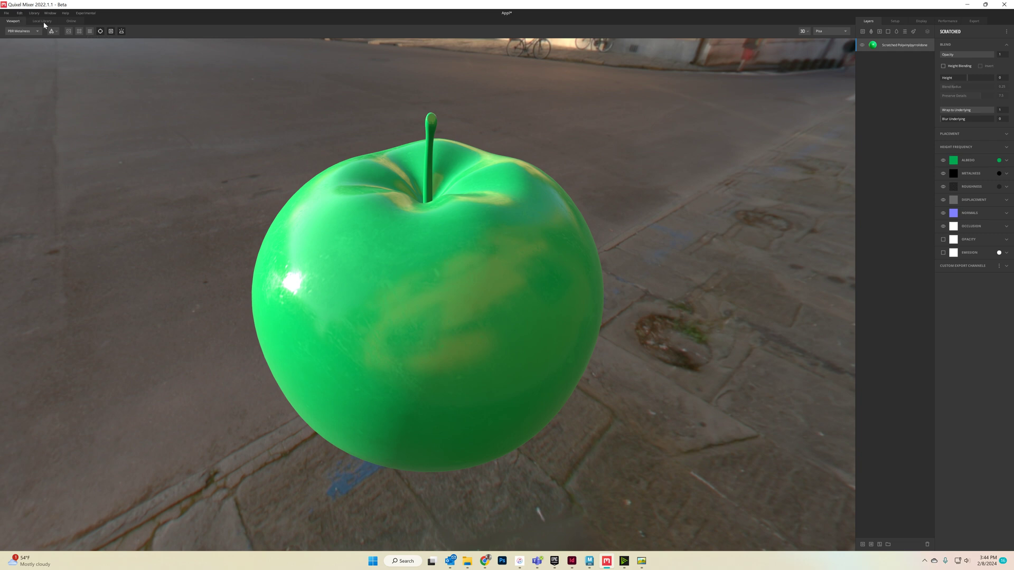
- Search the local library for wood and add the speckled yellow wood surface as a layer above the green one
left_click(42, 22)
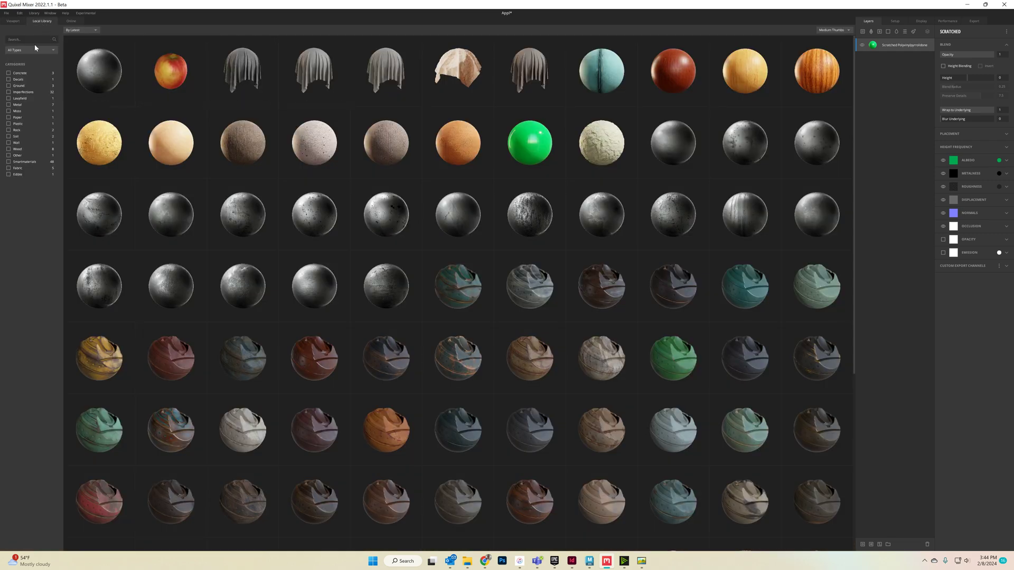
left_click(33, 41)
type("wood")
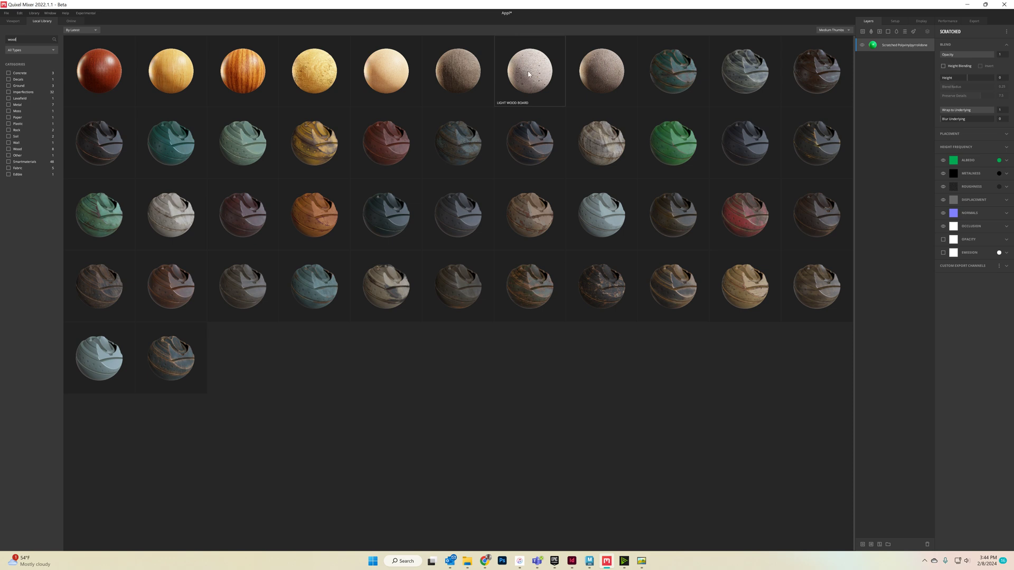
left_click(316, 69)
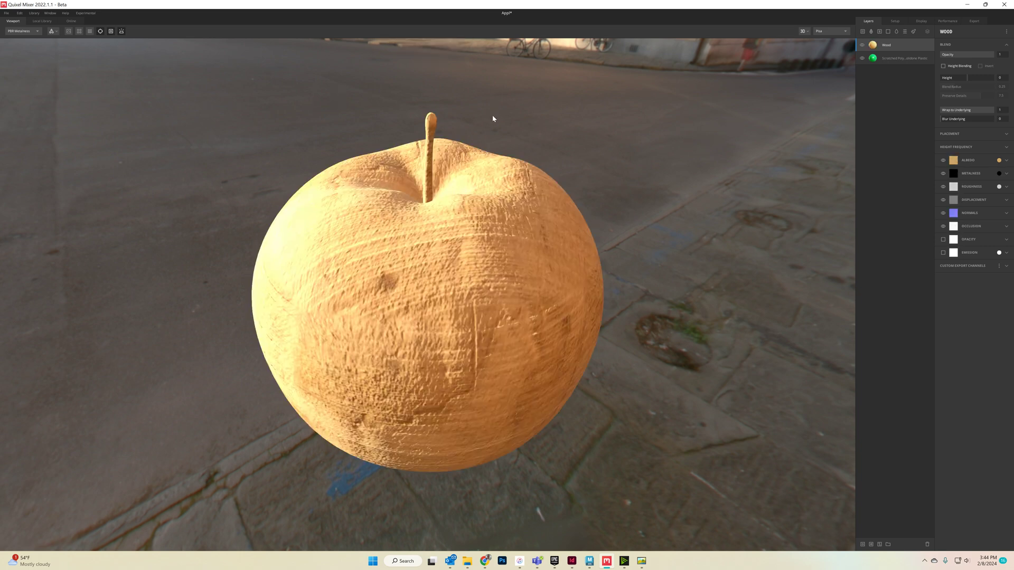
- Add a Material ID mask to the Wood layer and enable Bright Green so the wood covers only the stem
left_click_drag(438, 121, 315, 129)
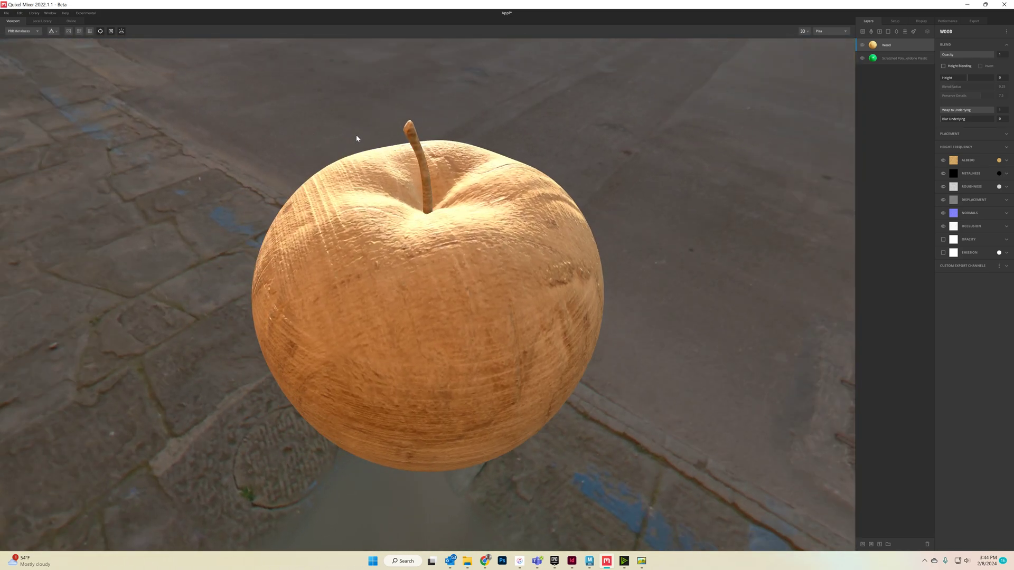
right_click(904, 45)
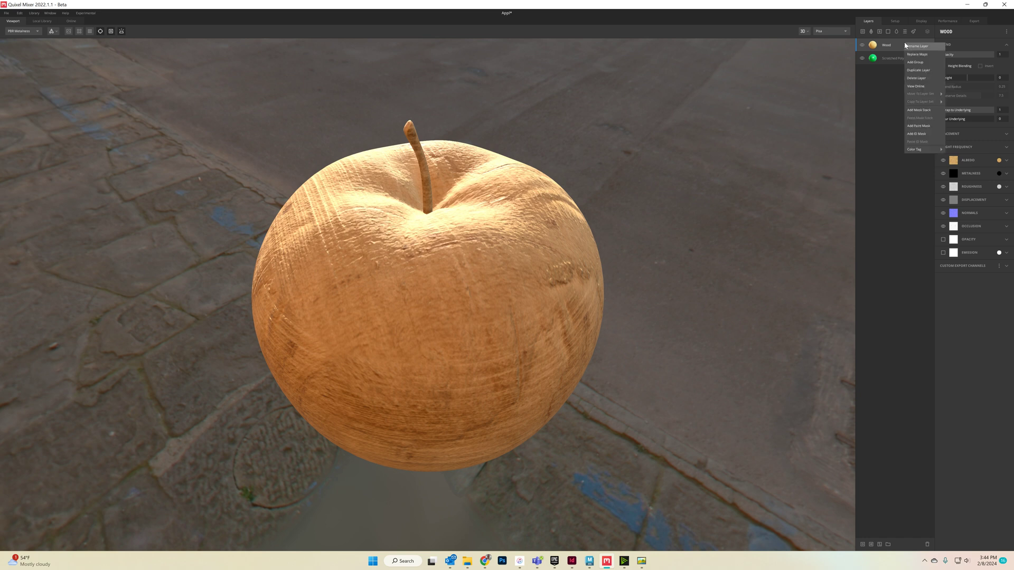
left_click(928, 134)
left_click(944, 56)
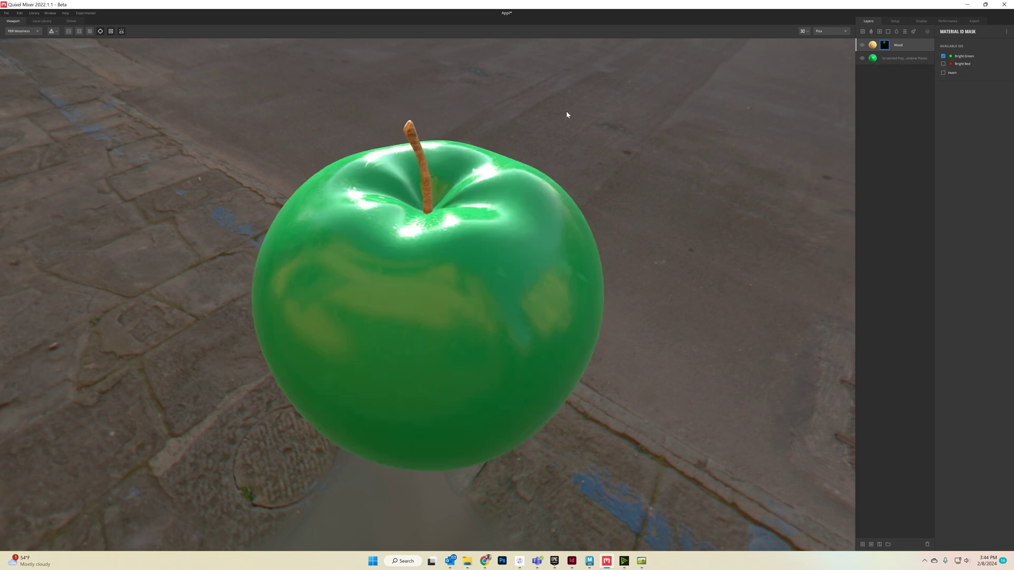
- Reduce the Wood layer's box projection scale to about 0.16 for finer grain on the stem
left_click(873, 48)
left_click(881, 48)
left_click(875, 50)
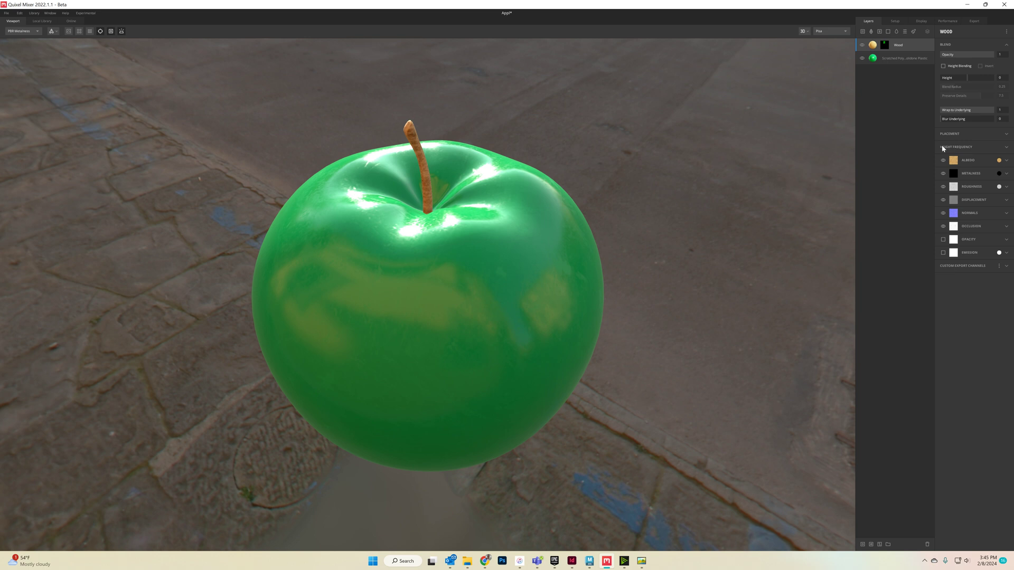
left_click(957, 134)
left_click_drag(970, 167, 942, 149)
left_click_drag(947, 144, 950, 144)
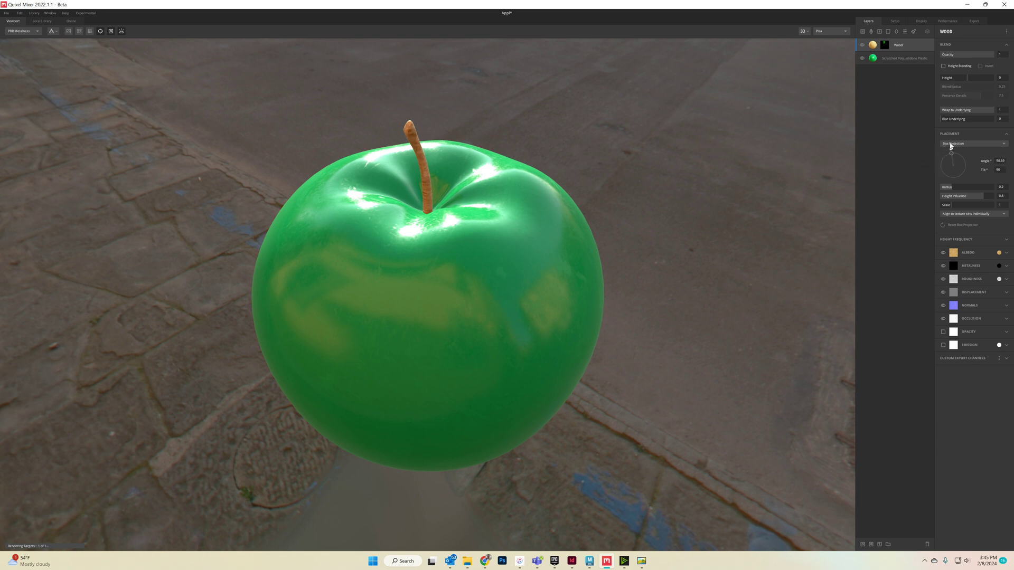
scroll(449, 157, "up", 1)
scroll(449, 157, "down", 1)
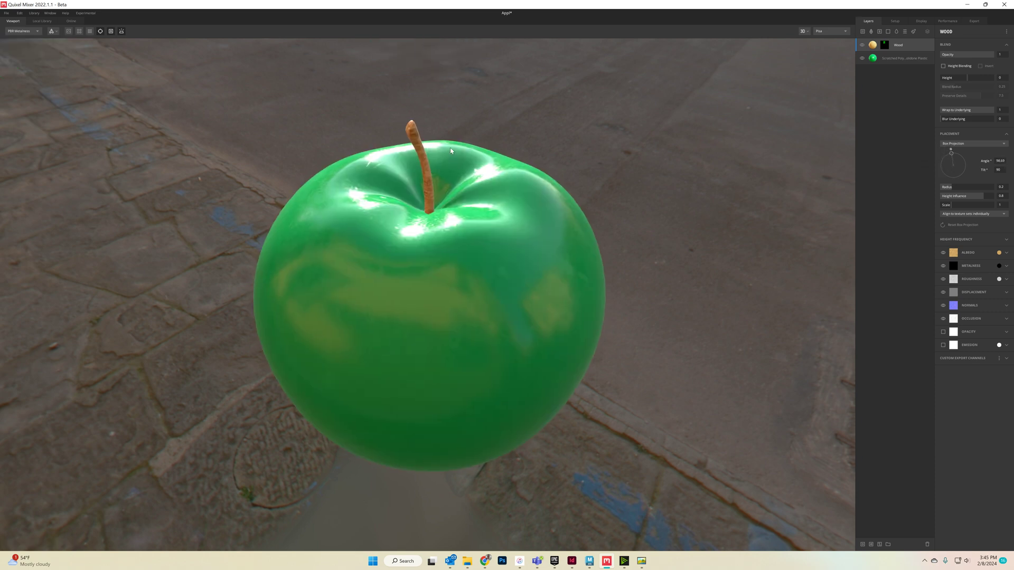
middle_click_drag(450, 149, 449, 183, "alt")
right_click_drag(469, 184, 463, 262, "alt")
left_click_drag(463, 262, 510, 224, "alt")
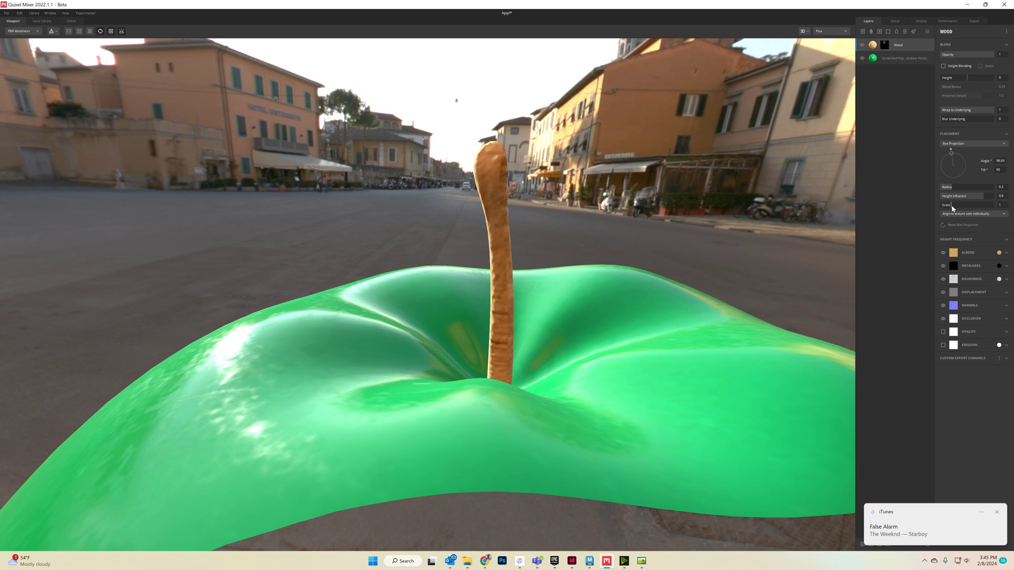
left_click_drag(954, 208, 944, 208)
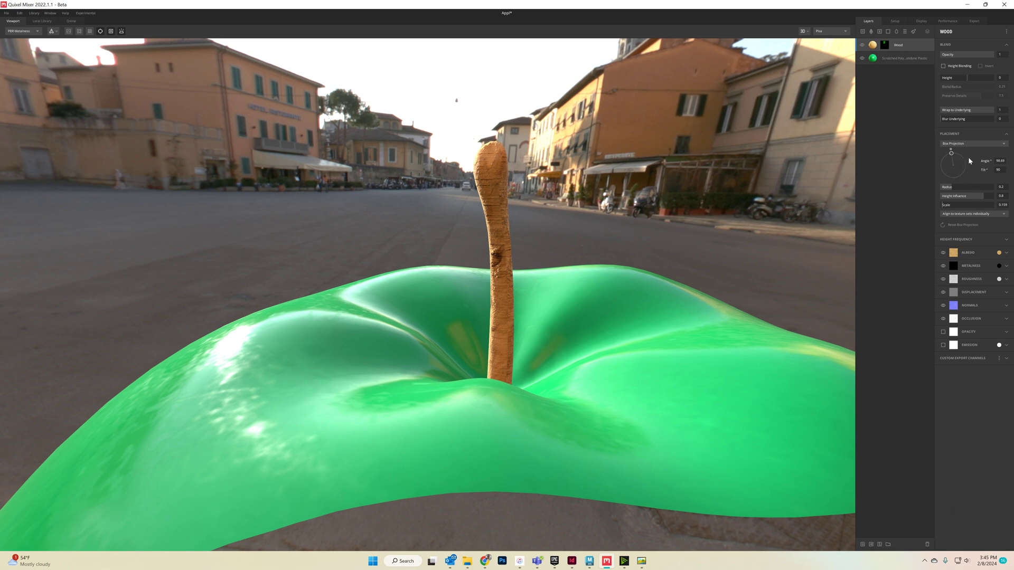
- Rotate the Wood layer's box projection to an angle of about -57.7° on the stem
left_click_drag(952, 152, 978, 173)
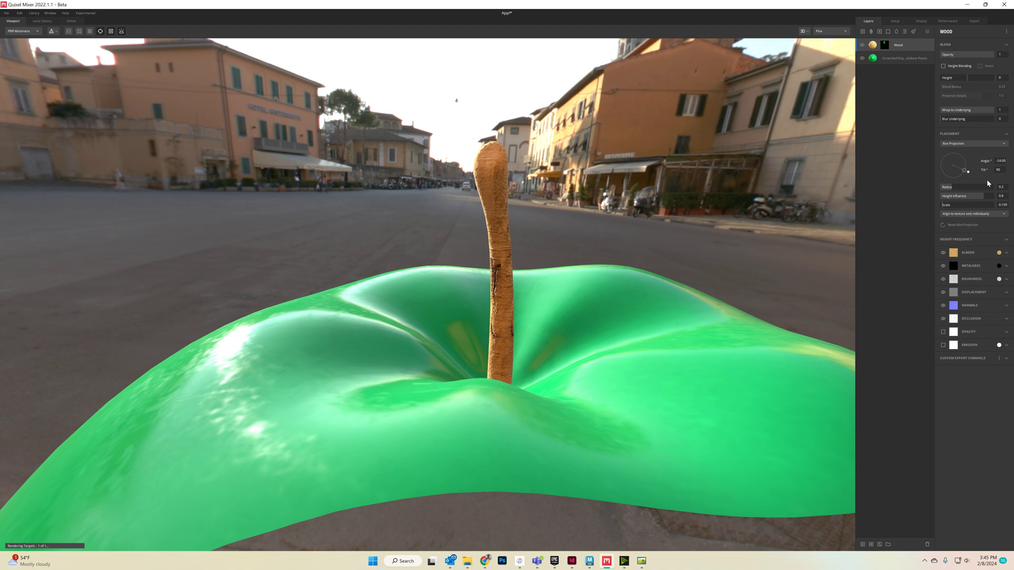
left_click_drag(987, 183, 992, 168)
left_click_drag(978, 207, 978, 207)
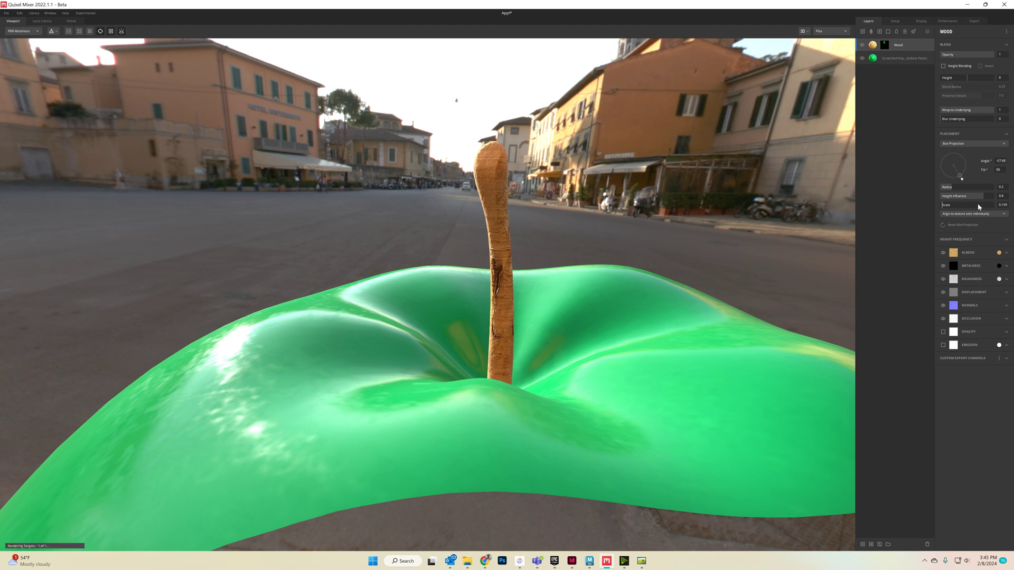
left_click_drag(762, 244, 509, 286, "alt")
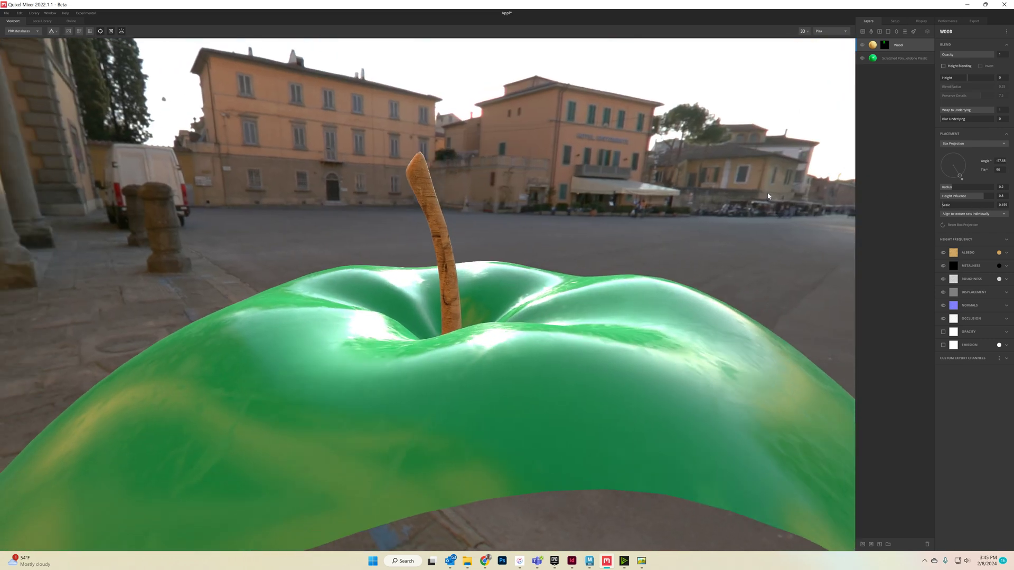
- Tint the Wood layer's albedo dark brown with hue 37, saturation 100 and value 35
left_click(999, 254)
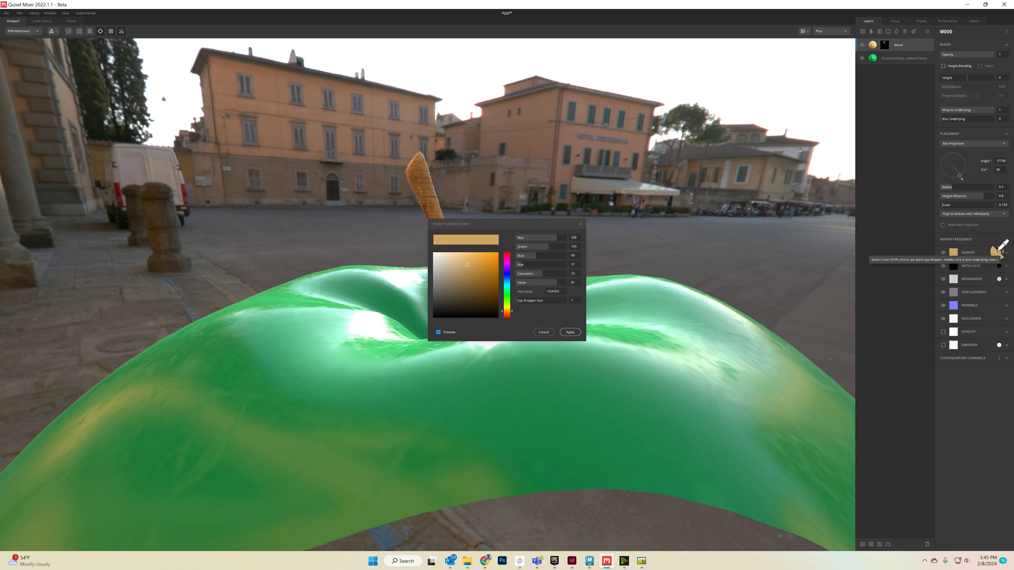
left_click_drag(498, 308, 503, 298)
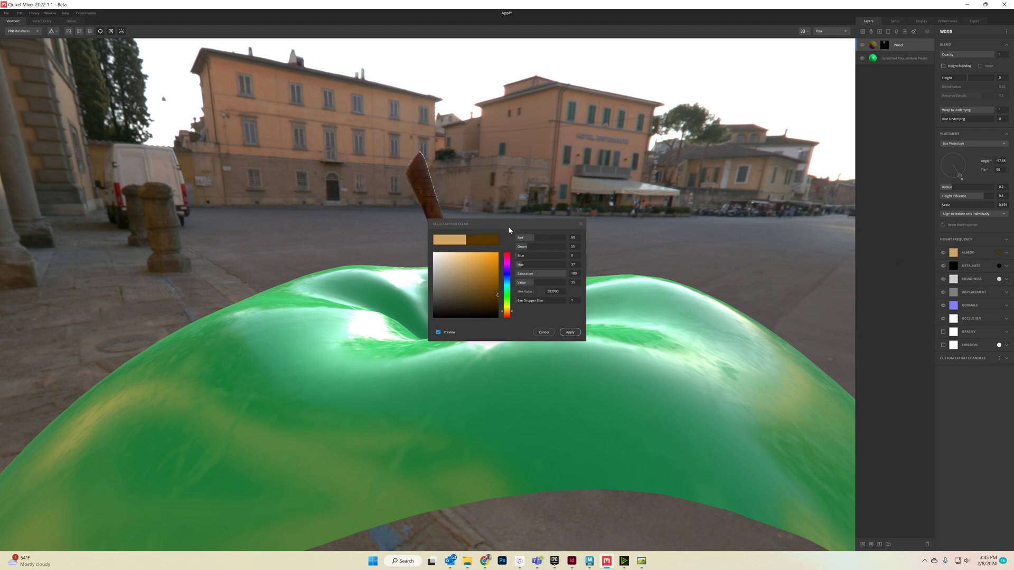
left_click_drag(509, 226, 622, 234)
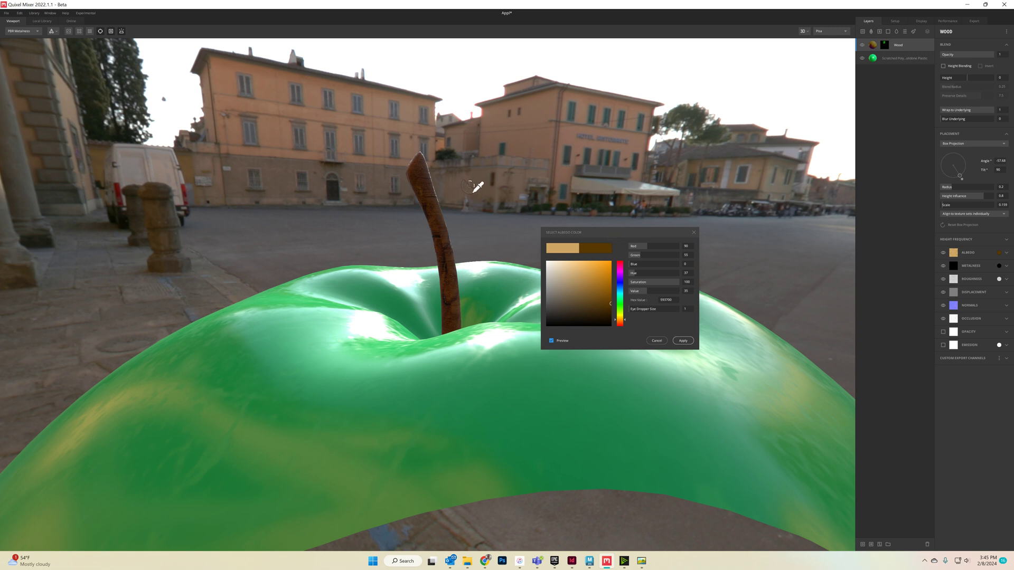
left_click(683, 341)
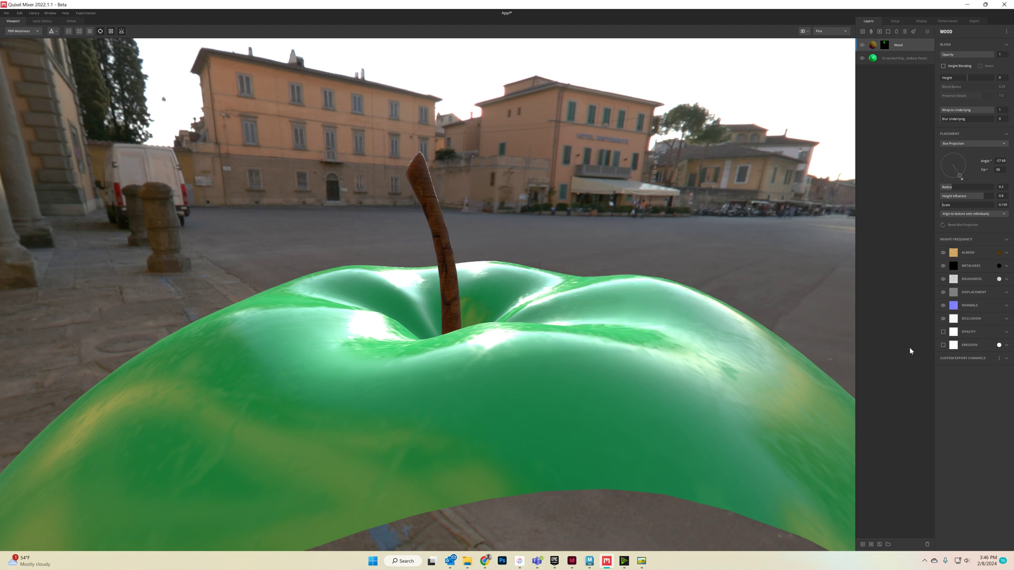
- Lower the Wood layer's albedo contrast to about 0.7 and check the stem against the whole apple
left_click(1007, 253)
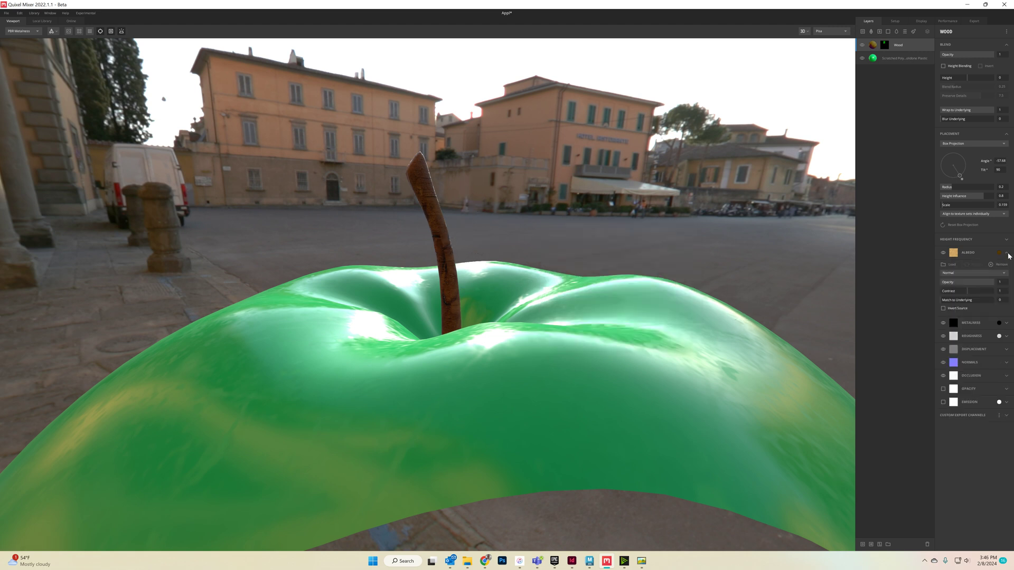
left_click_drag(966, 289, 940, 294)
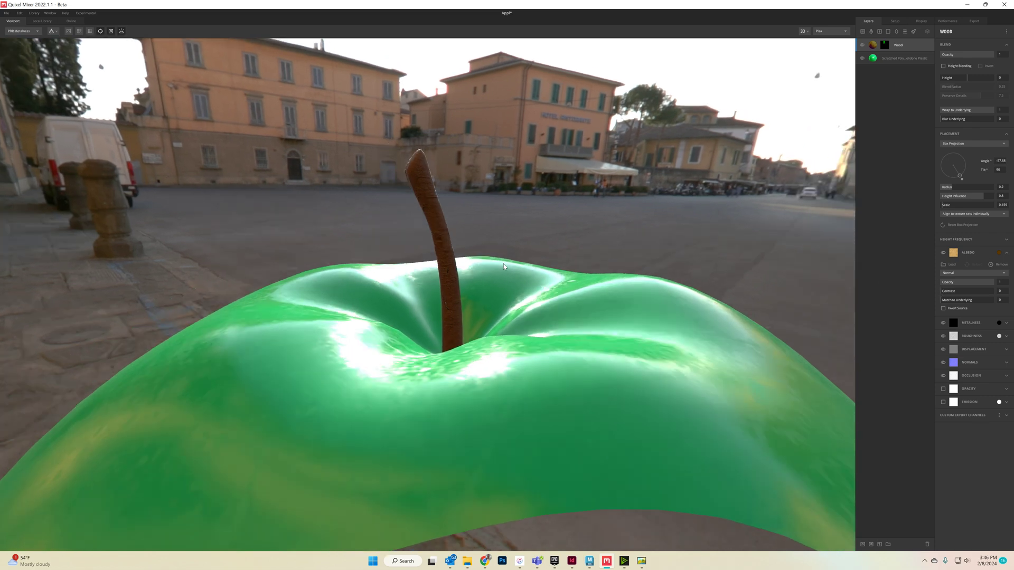
left_click_drag(503, 264, 739, 273)
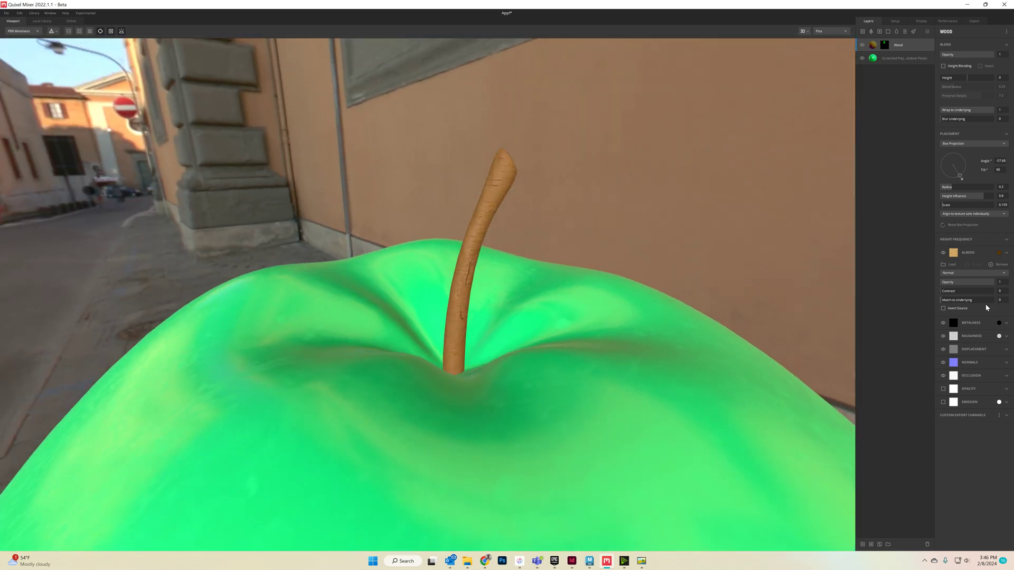
left_click_drag(956, 293, 959, 294)
left_click_drag(740, 301, 660, 298)
scroll(591, 296, "down", 5)
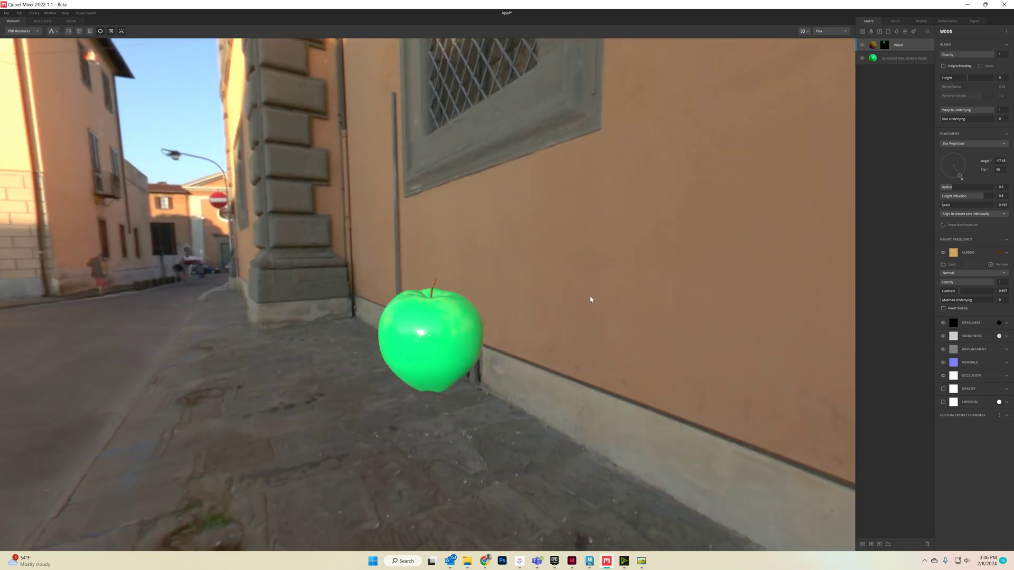
scroll(527, 327, "up", 3)
left_click_drag(444, 335, 470, 342)
scroll(516, 346, "up", 4)
key("f")
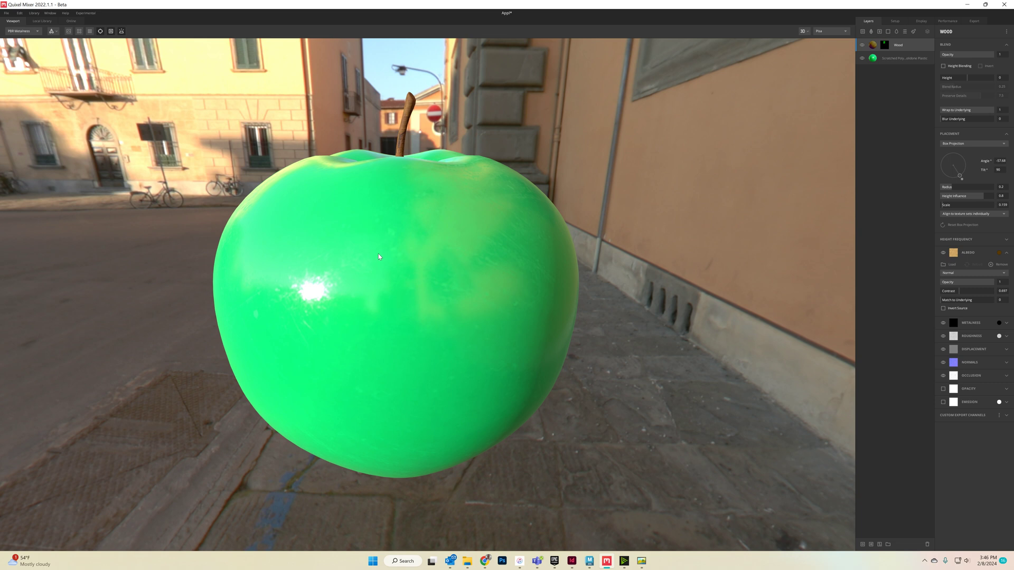
left_click_drag(456, 266, 457, 276)
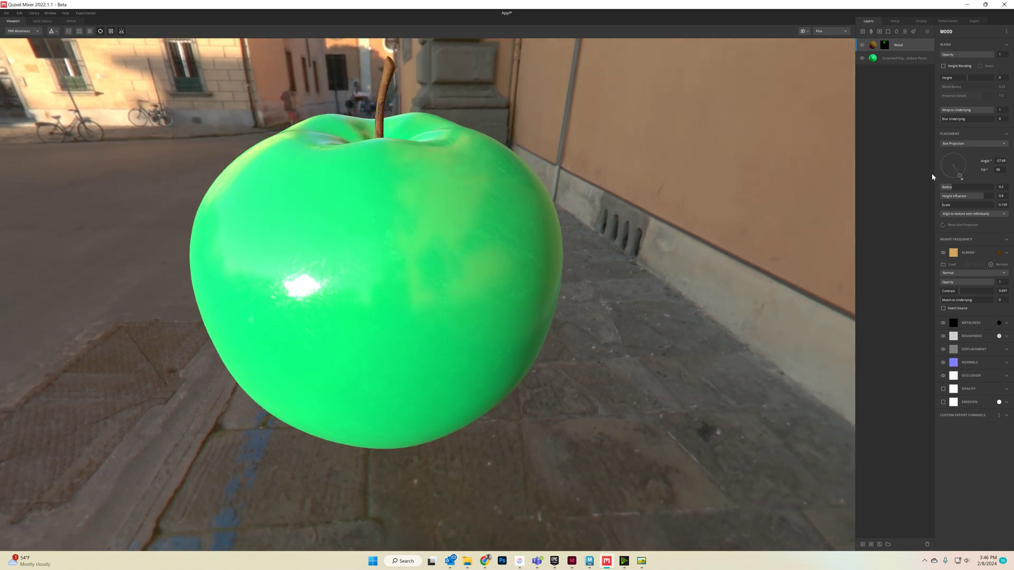
- Add a Material ID mask to the green scratched plastic layer and enable Bright Red for the apple body
left_click(888, 59)
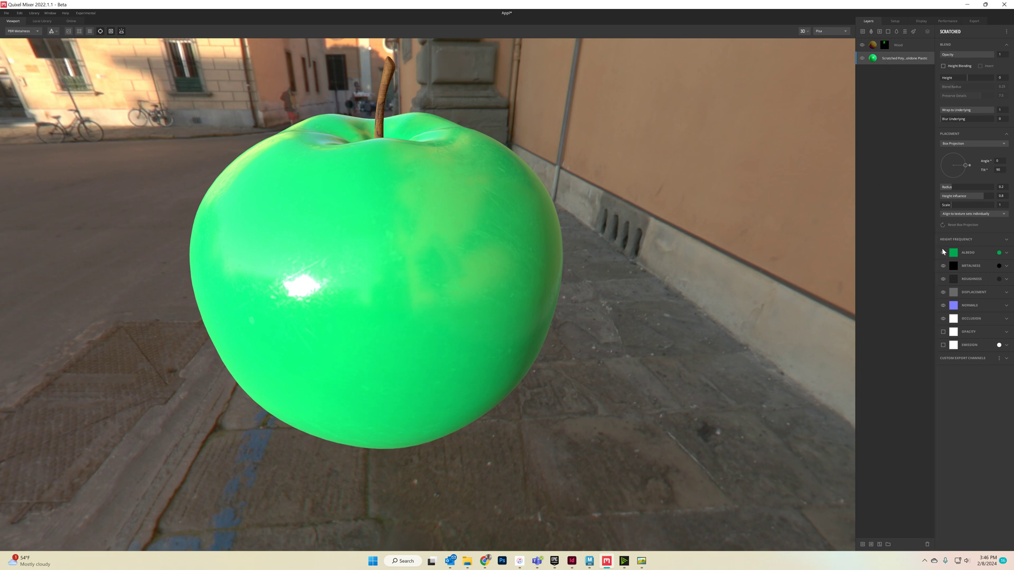
right_click(895, 57)
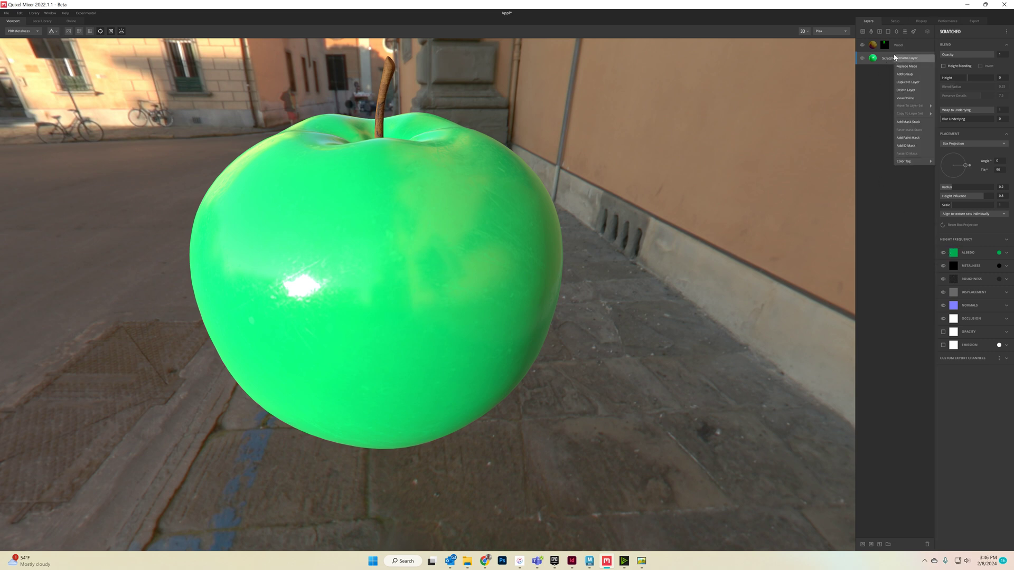
left_click(927, 146)
left_click(944, 64)
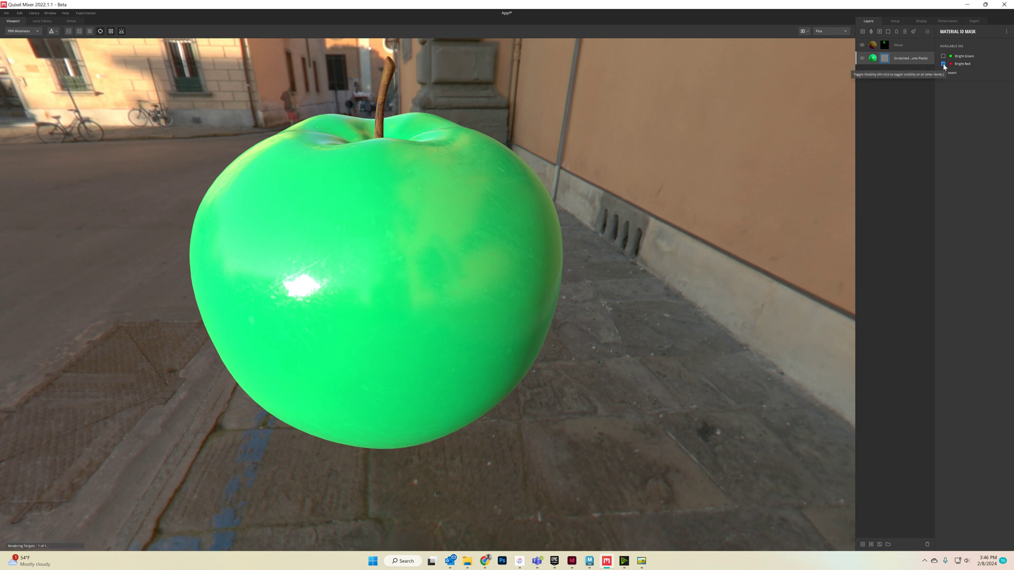
- Change the scratched plastic layer's albedo color to red with hue 360, saturation 100 and value 66
left_click(874, 58)
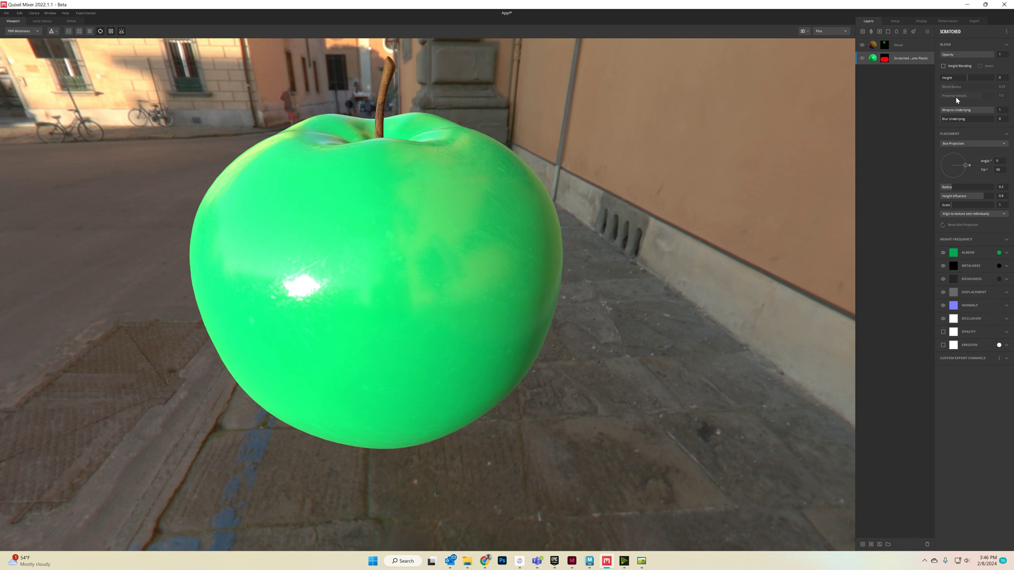
left_click(1000, 252)
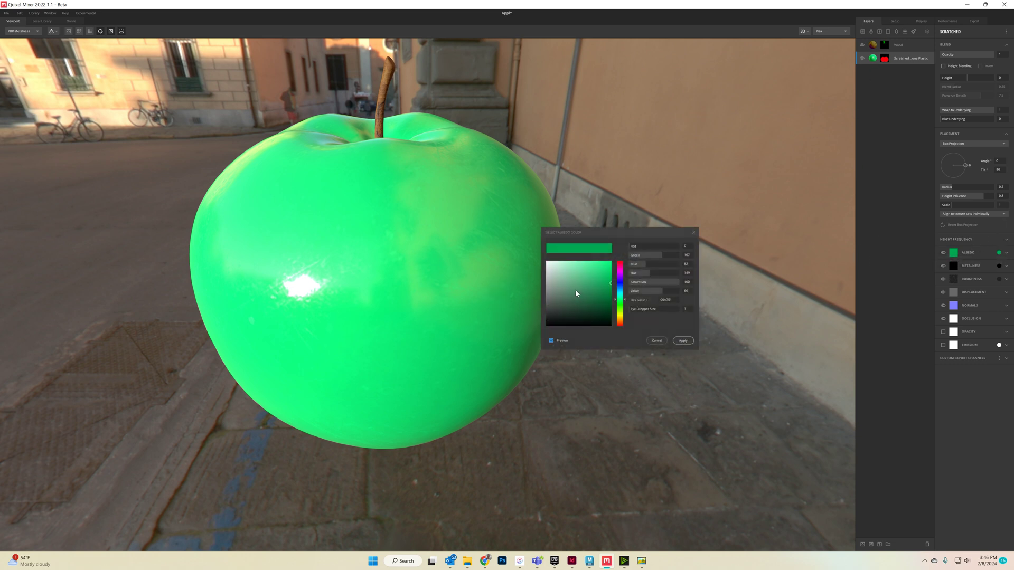
left_click(622, 262)
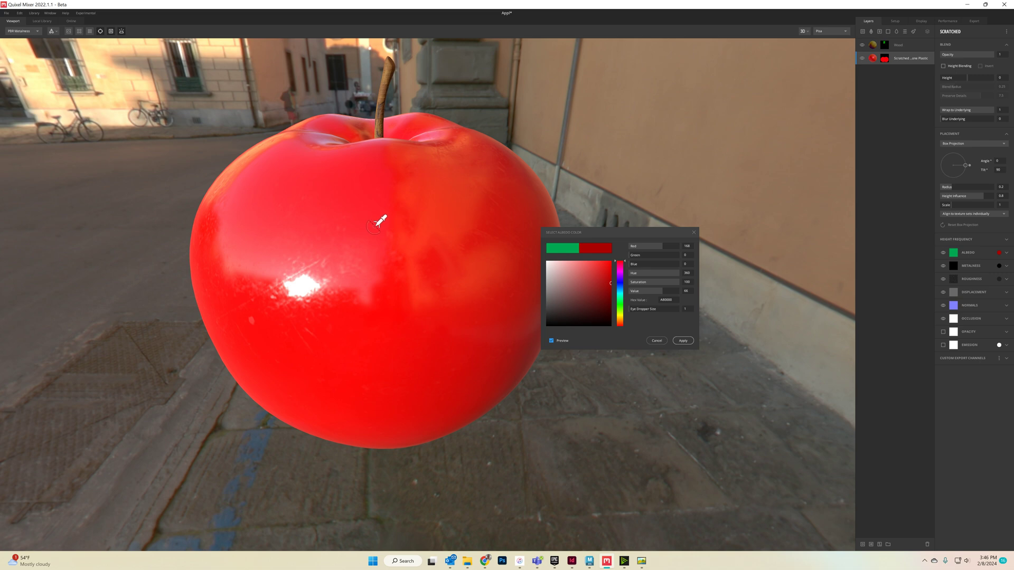
scroll(378, 220, "down", 3)
left_click_drag(369, 274, 478, 280, "alt")
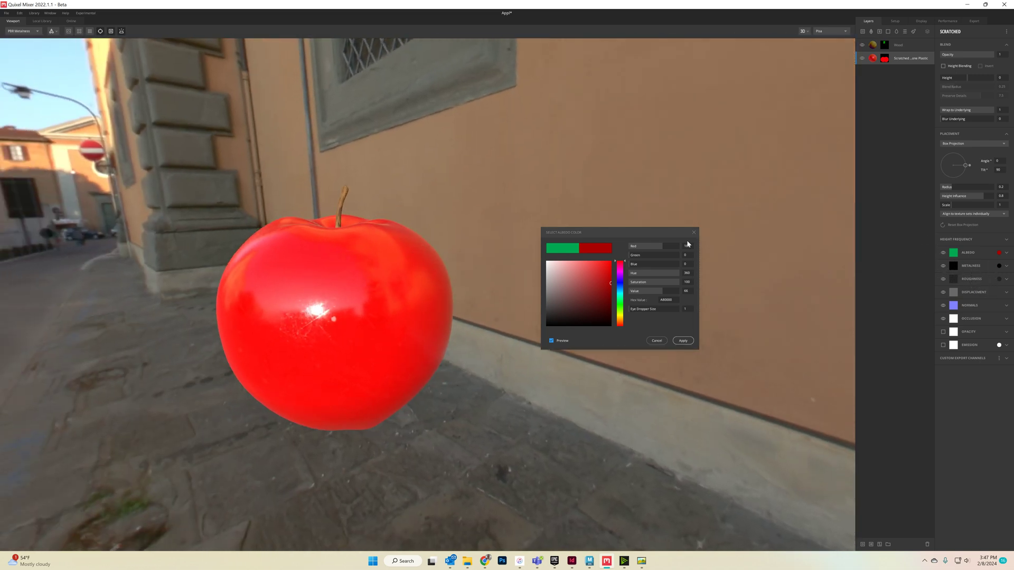
left_click(683, 341)
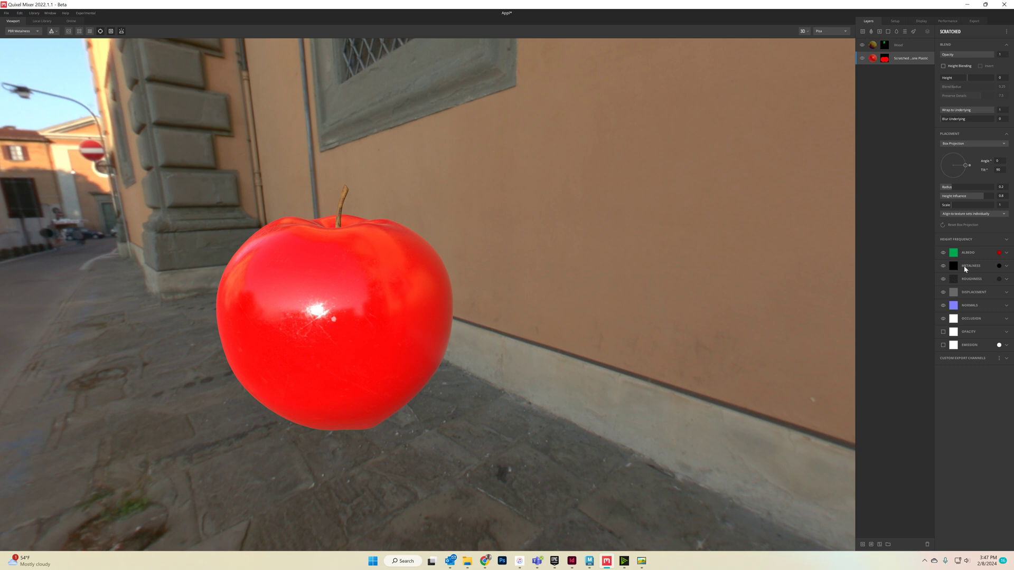
- Try different roughness shades on the scratched plastic layer and apply dark gray with red, green and blue at 75
left_click(999, 279)
left_click(510, 348)
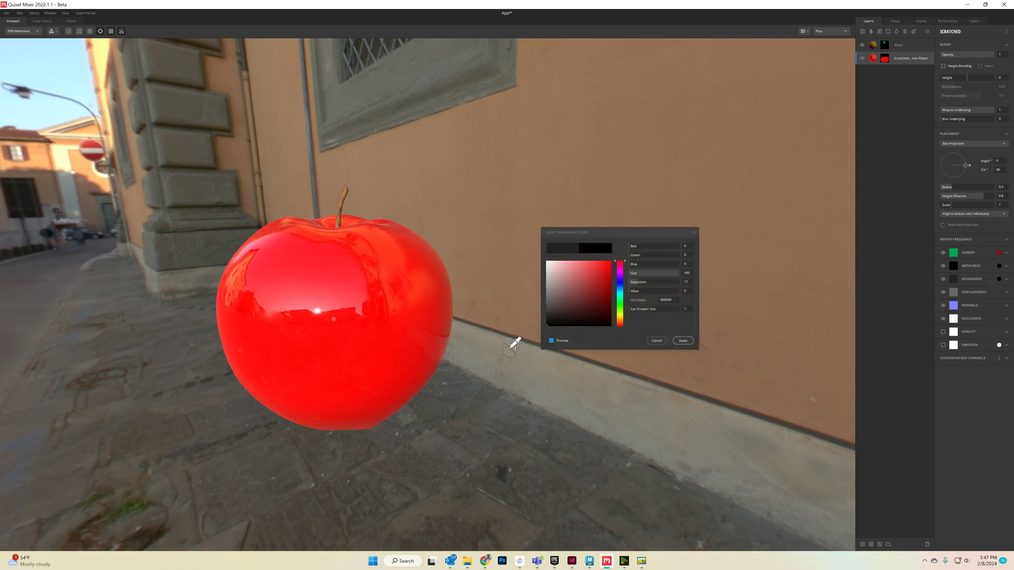
left_click(477, 219)
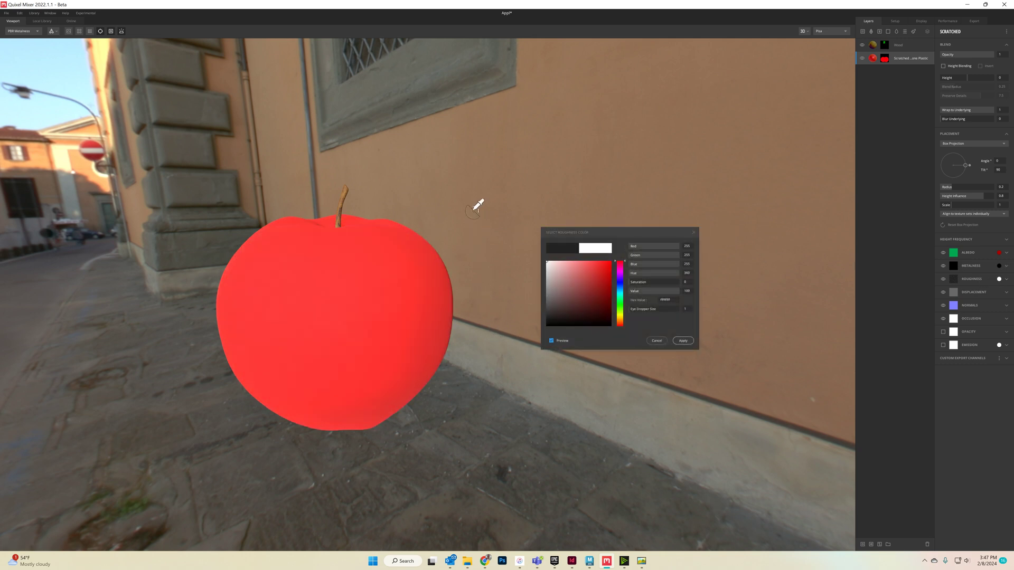
left_click(475, 250)
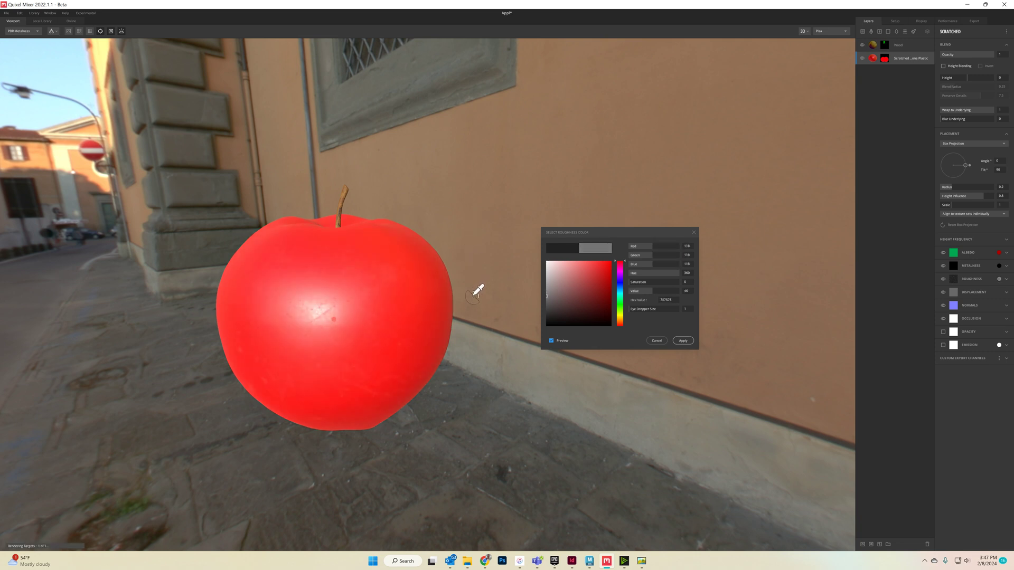
left_click(475, 306)
left_click_drag(478, 302, 401, 312, "alt")
left_click(555, 310)
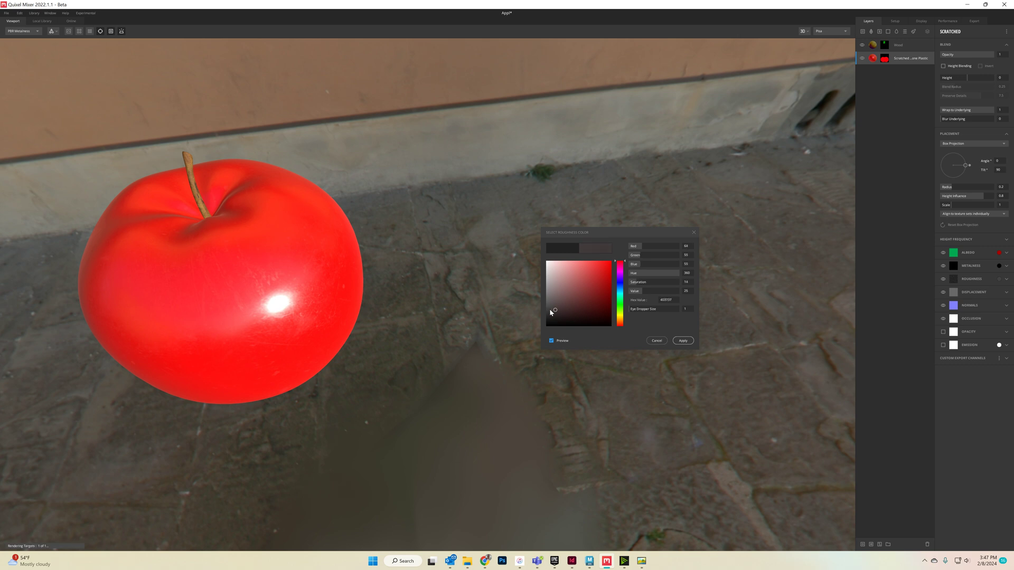
left_click(532, 304)
left_click_drag(536, 298, 308, 240, "alt")
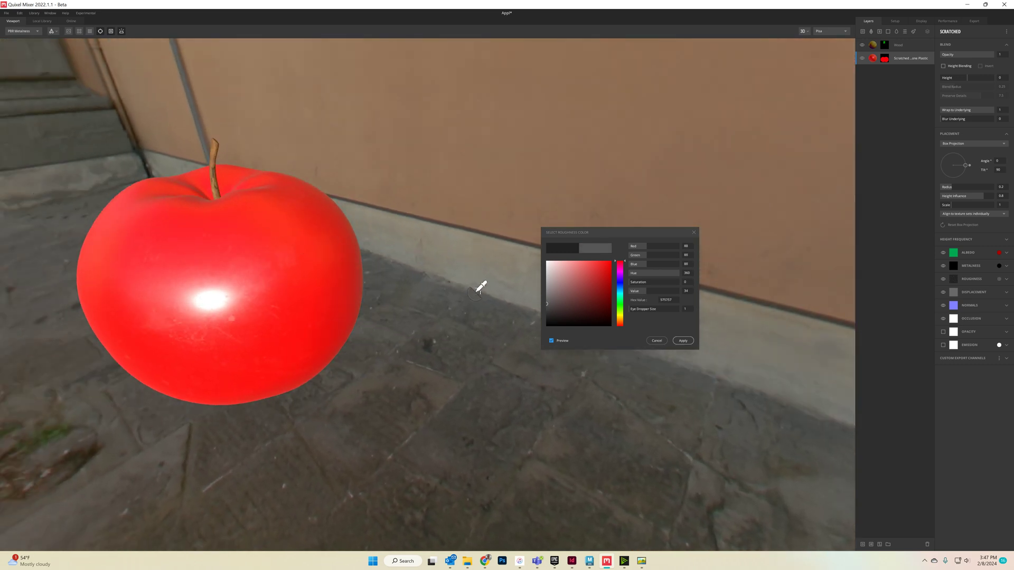
left_click_drag(547, 307, 204, 358)
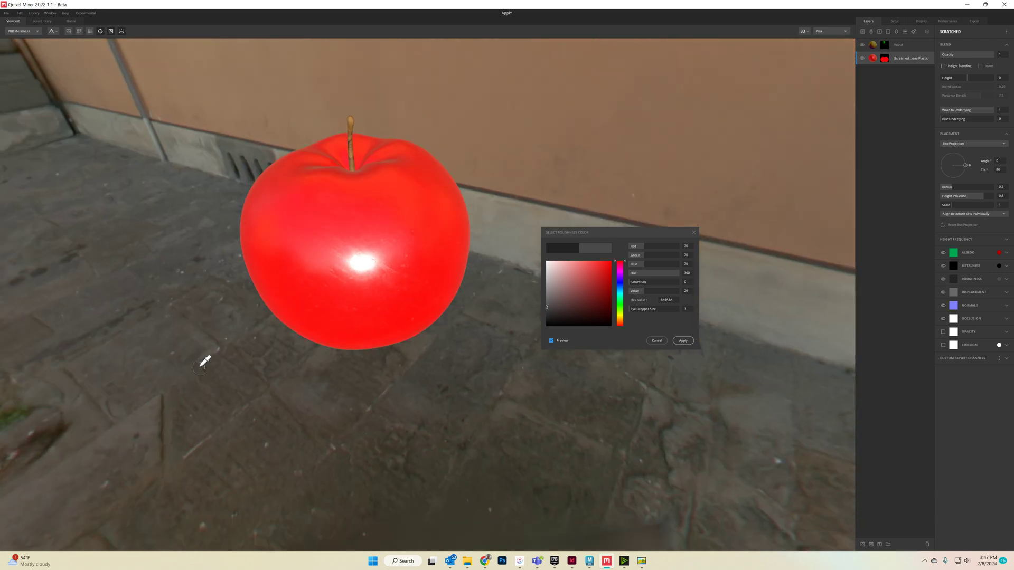
left_click(683, 341)
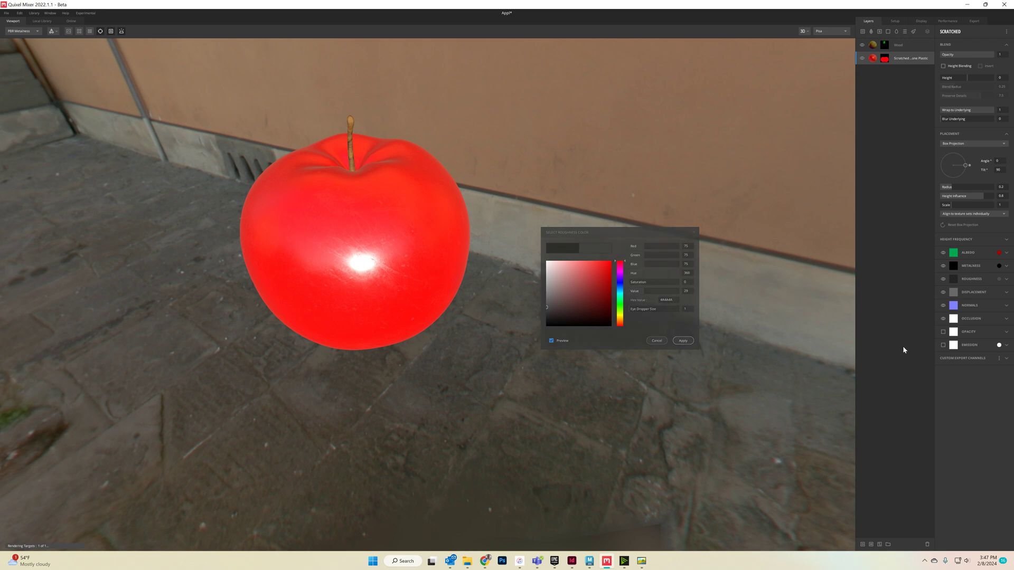
- Toggle the scratched plastic layer's normals channel to compare the surface, leave it off and inspect the apple skin
left_click(944, 305)
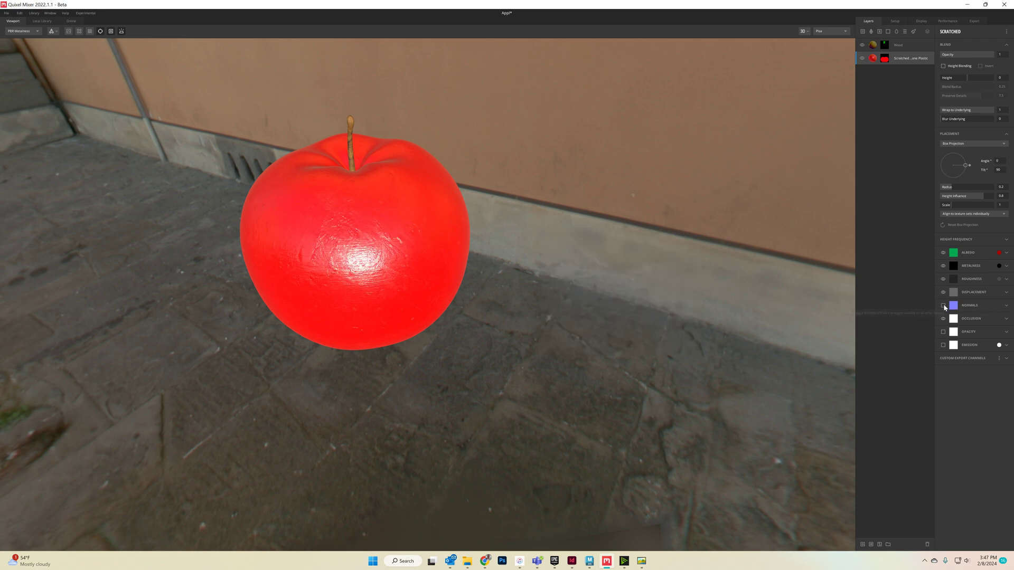
left_click(943, 306)
left_click(943, 306)
left_click_drag(357, 217, 396, 228, "alt")
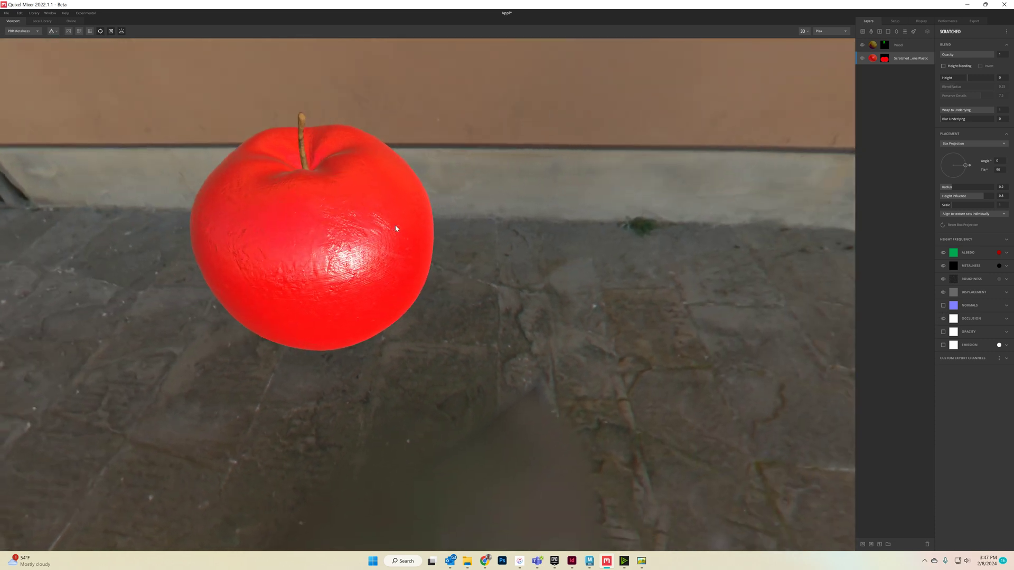
- Compare the apple with the wood layer hidden and with its mask switched between Bright Green and Bright Red, leaving Bright Green enabled
right_click_drag(355, 218, 523, 232, "alt")
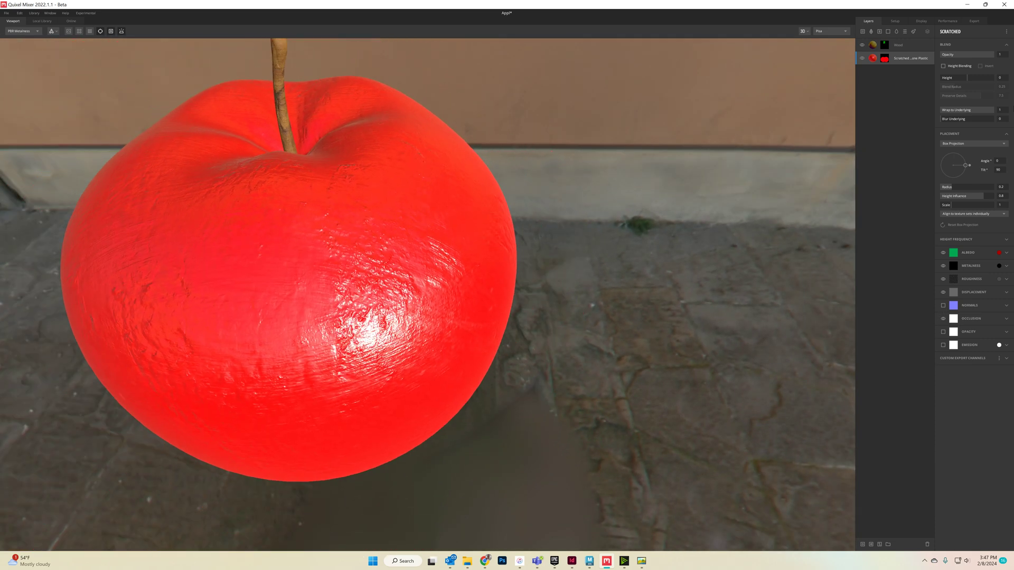
left_click(862, 46)
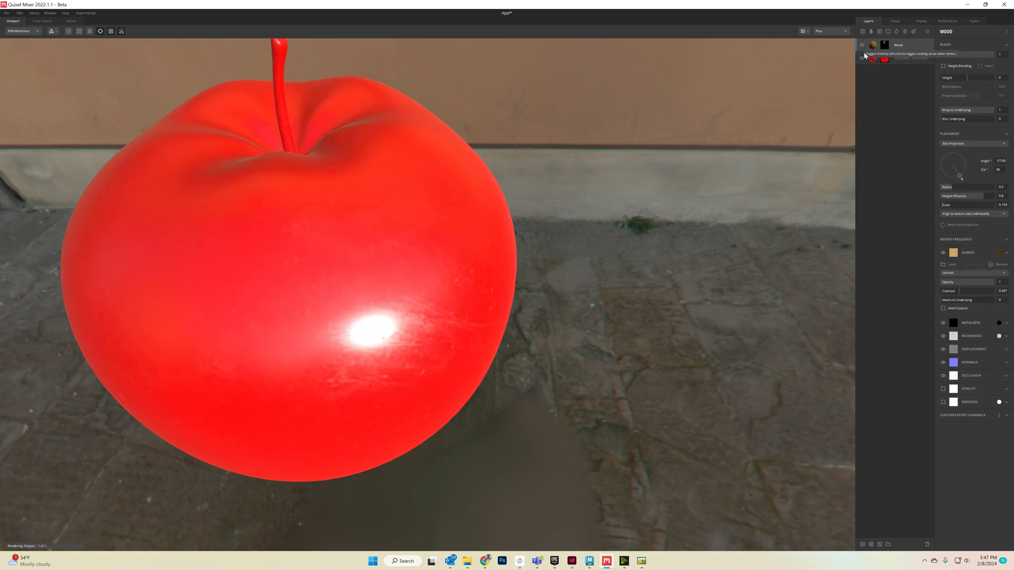
left_click(885, 59)
left_click(885, 46)
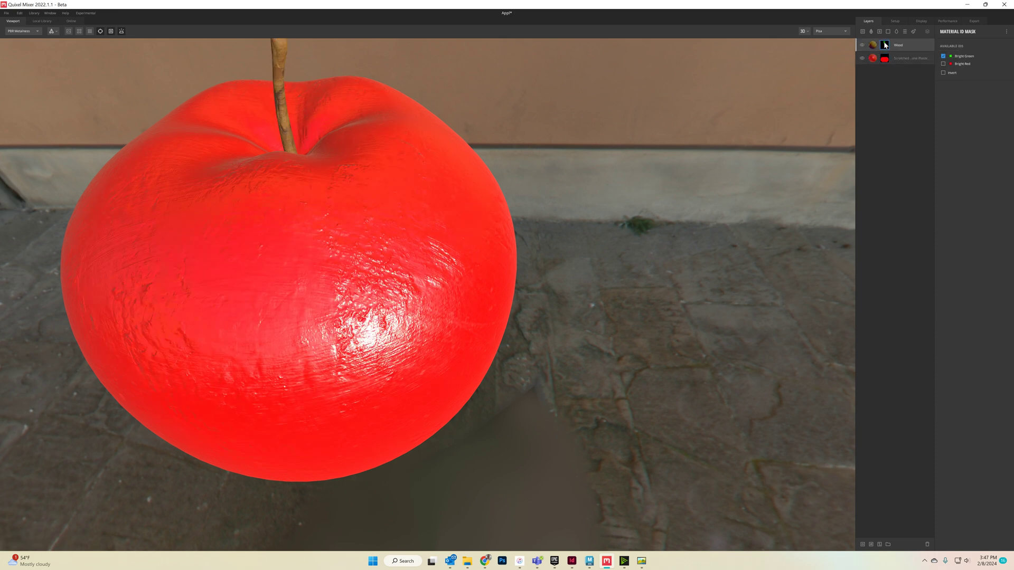
left_click(943, 56)
left_click(944, 57)
left_click(944, 57)
left_click(944, 57)
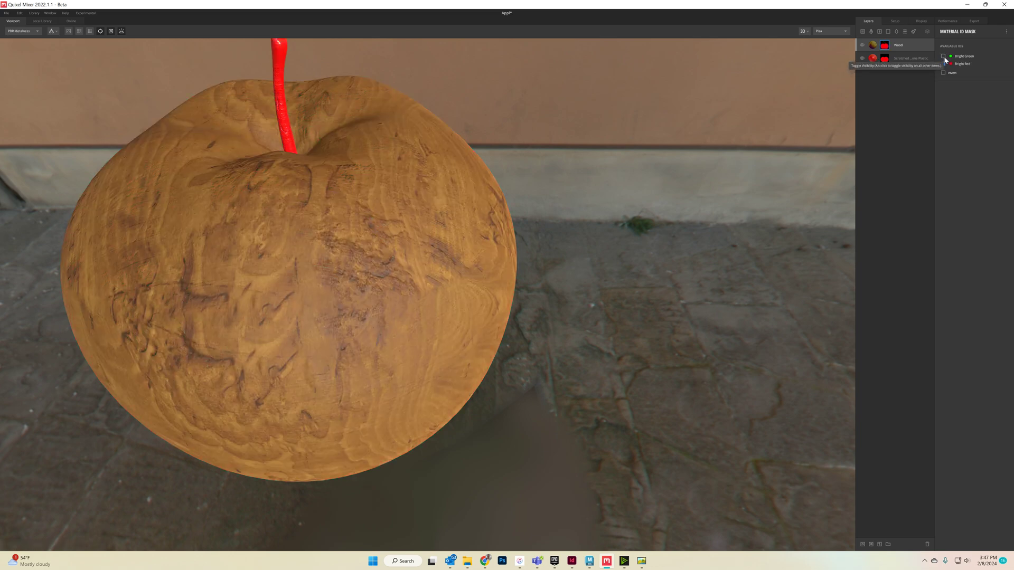
left_click(944, 58)
- Turn the scratched plastic layer's normals channel back on for a smoother apple skin
left_click(887, 62)
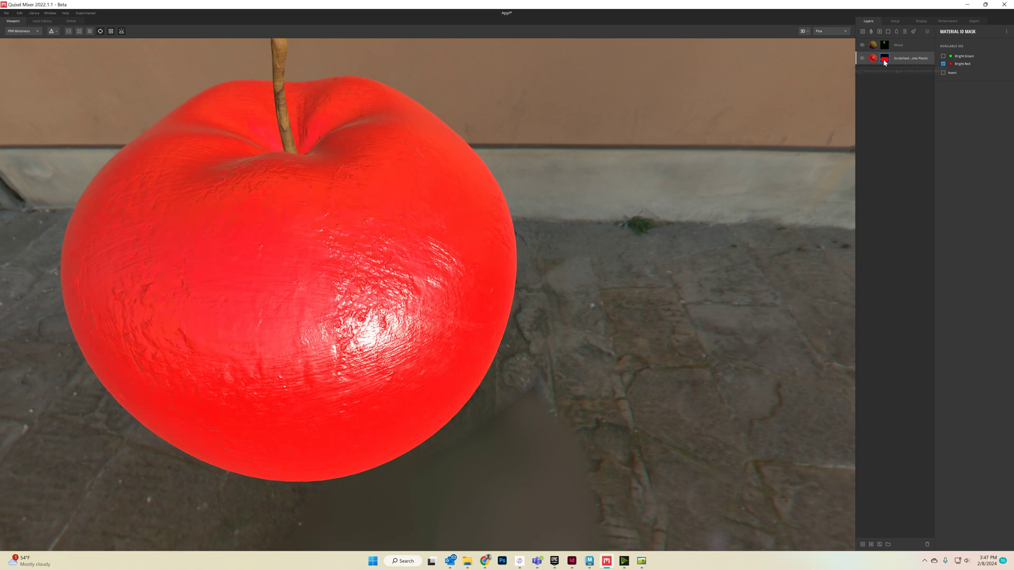
left_click(872, 60)
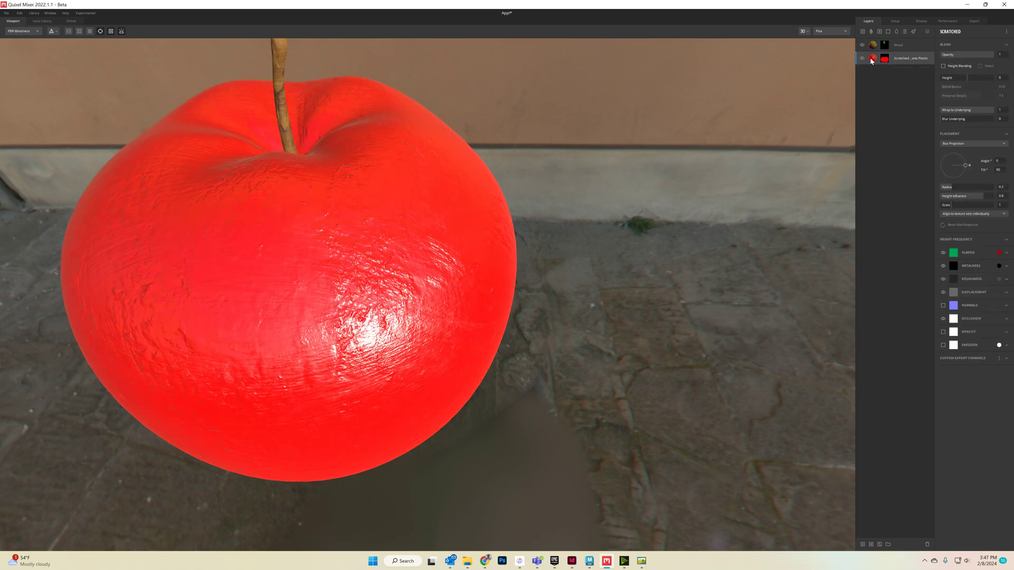
left_click(943, 305)
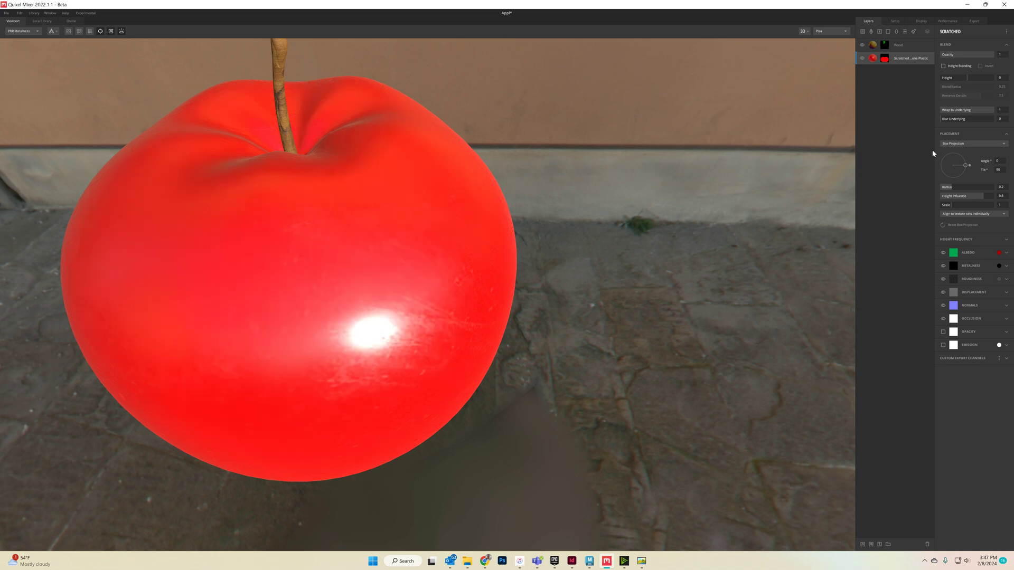
left_click_drag(540, 197, 531, 313)
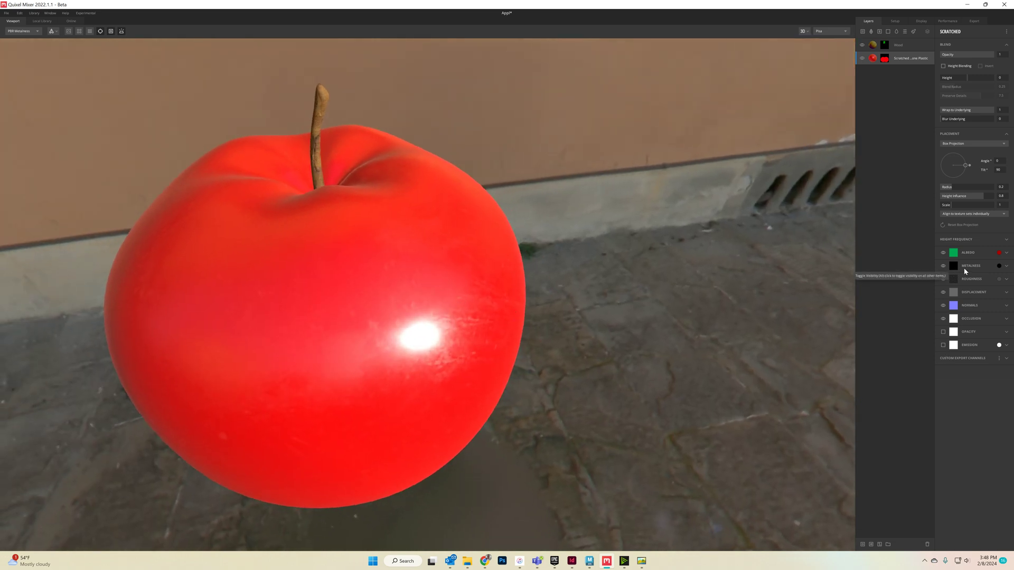
- Darken the wood layer's albedo color to a deep brown with hue 30 and value 23
left_click(872, 47)
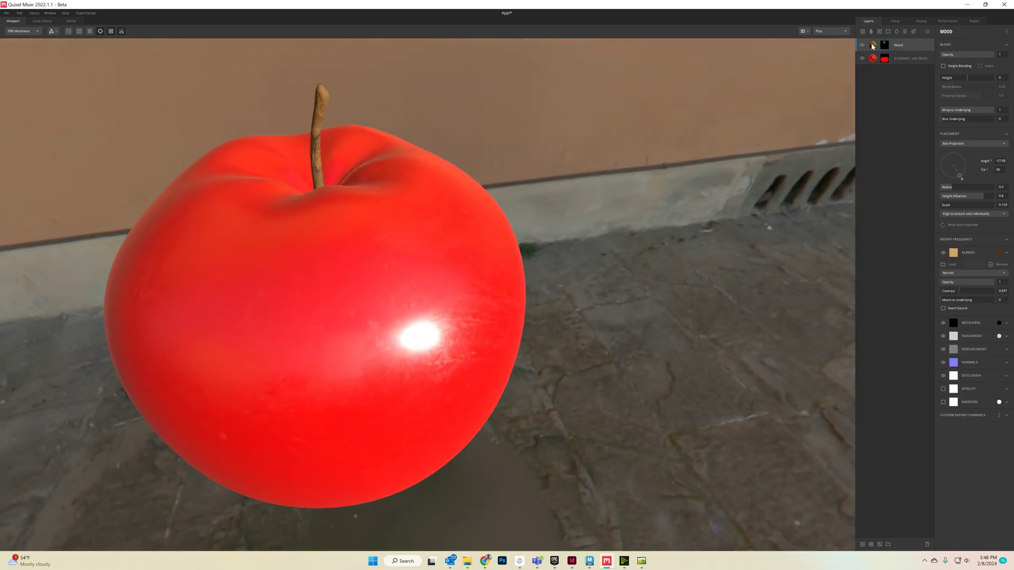
left_click(997, 254)
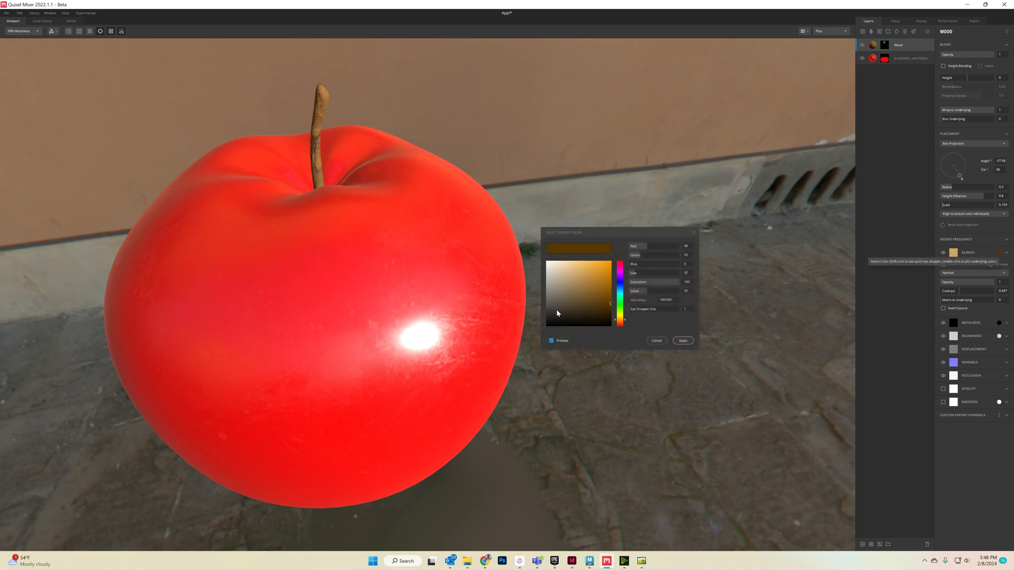
left_click(611, 312)
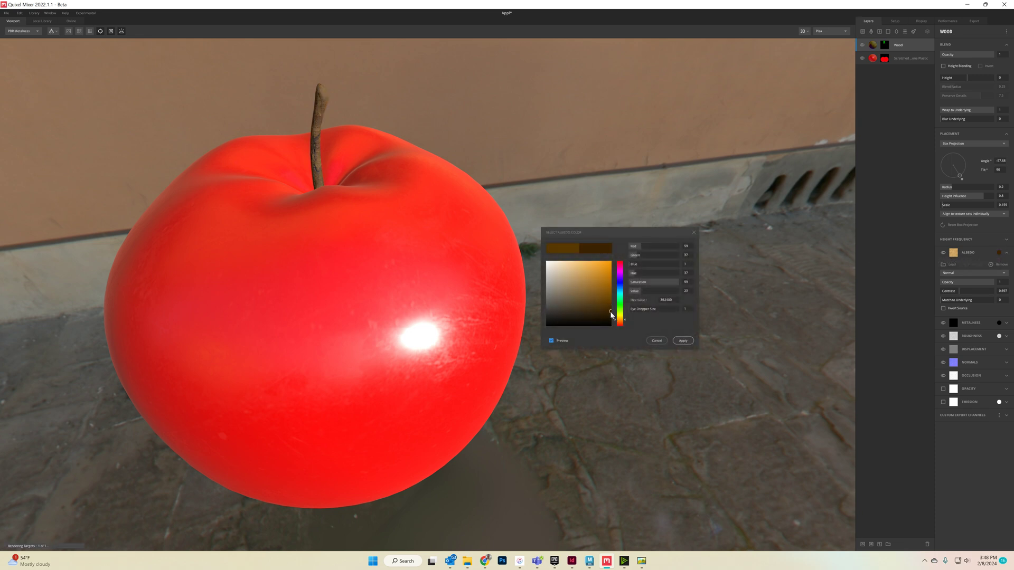
left_click(623, 322)
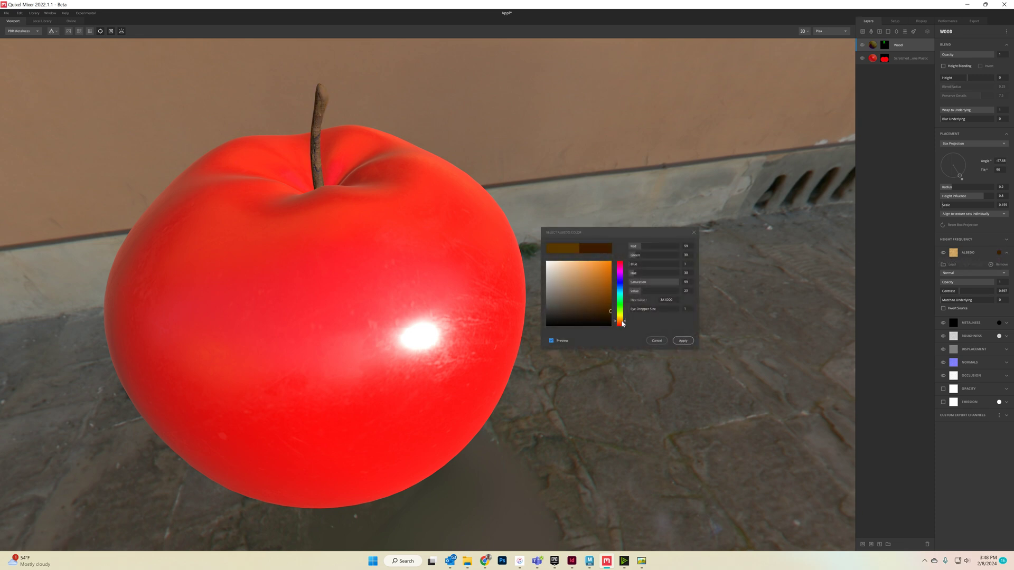
left_click(684, 340)
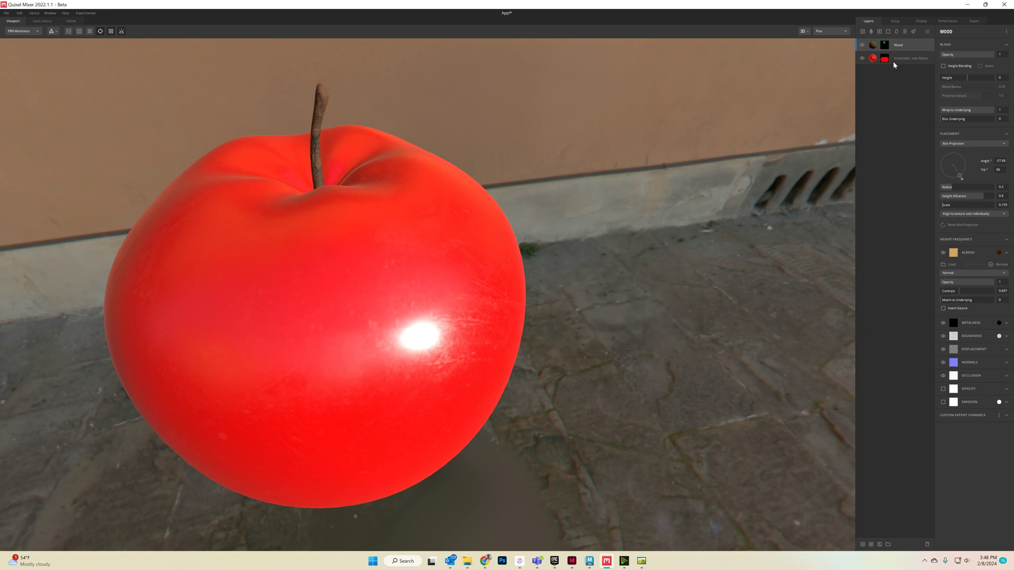
- Add a paint layer directly above the scratched plastic layer and limit its brush to the albedo channel
left_click(869, 60)
scroll(240, 314, "down", 5)
scroll(341, 341, "up", 2)
left_click_drag(335, 337, 338, 294)
left_click_drag(400, 314, 503, 341)
scroll(438, 325, "up", 5)
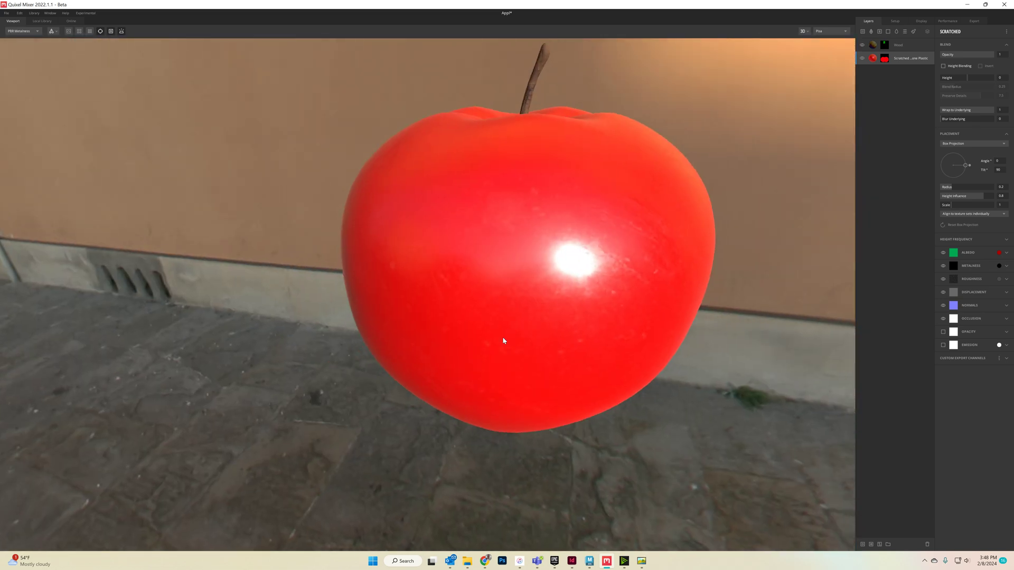
scroll(504, 341, "down", 3)
middle_click_drag(560, 290, 494, 290)
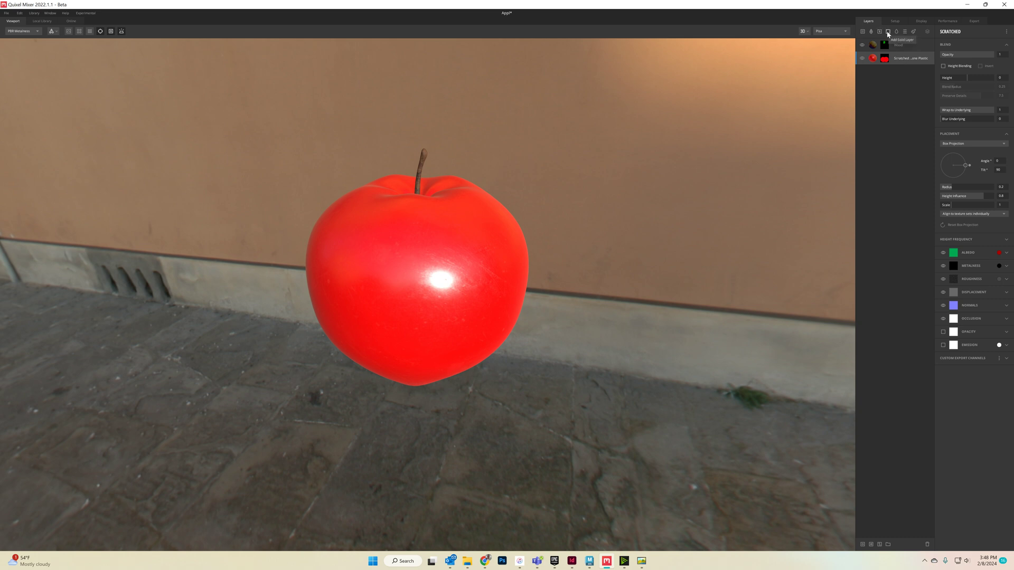
left_click(915, 31)
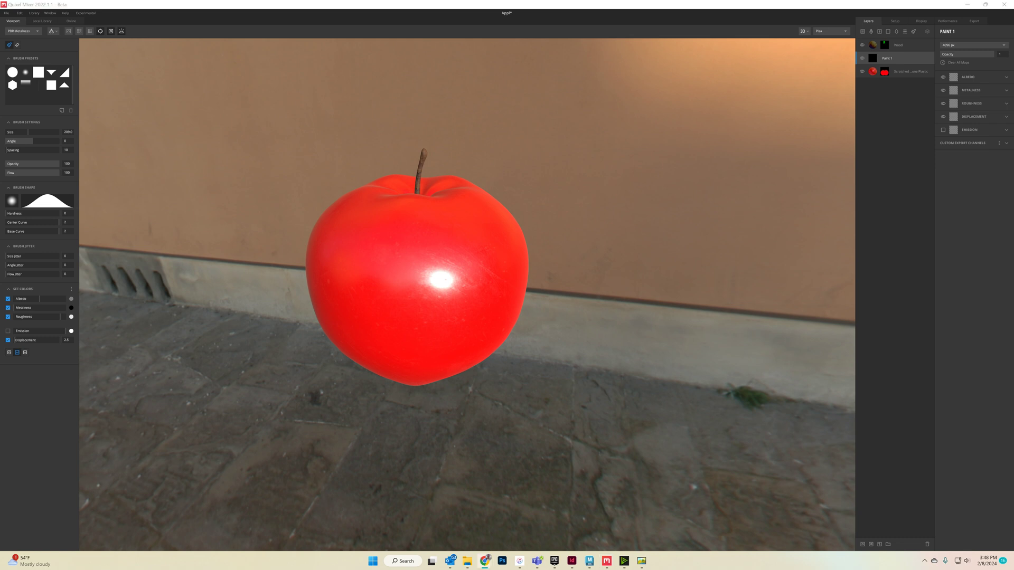
left_click_drag(0, 159, 448, 2)
- Set the brush's albedo color to a light yellow with red 255 and green 218
left_click(71, 299)
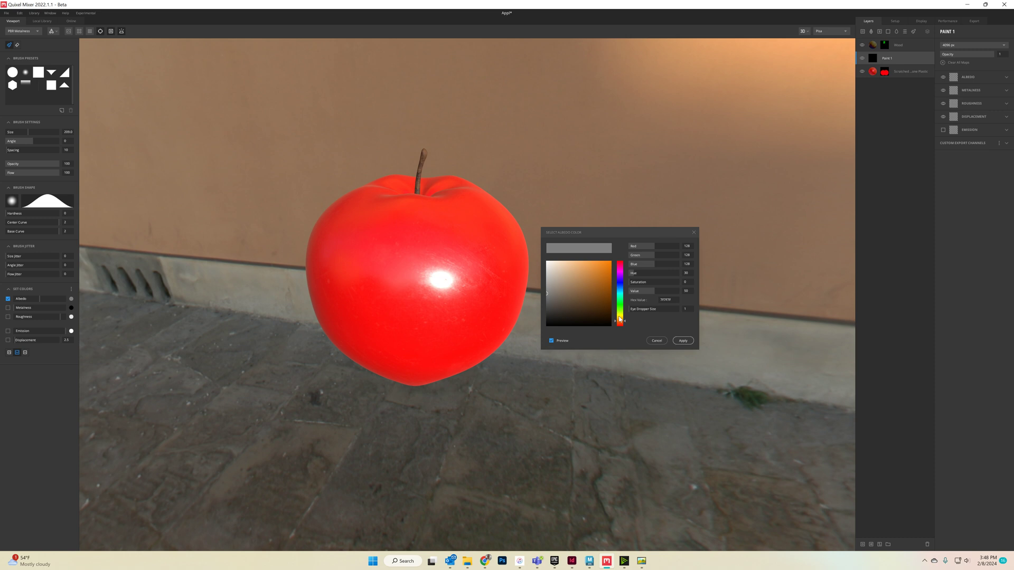
left_click_drag(619, 317, 622, 319)
left_click(601, 271)
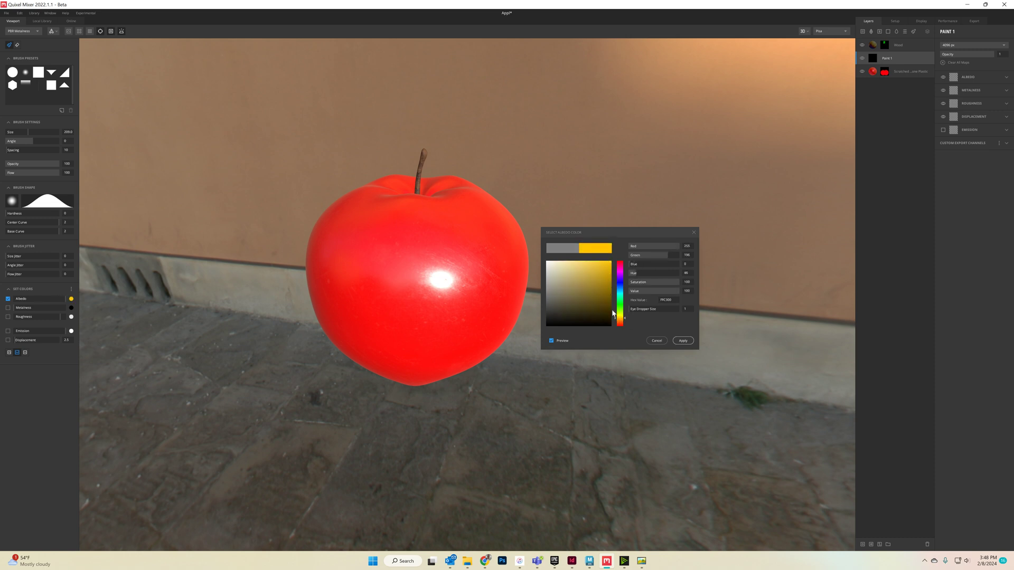
left_click_drag(590, 264, 586, 261)
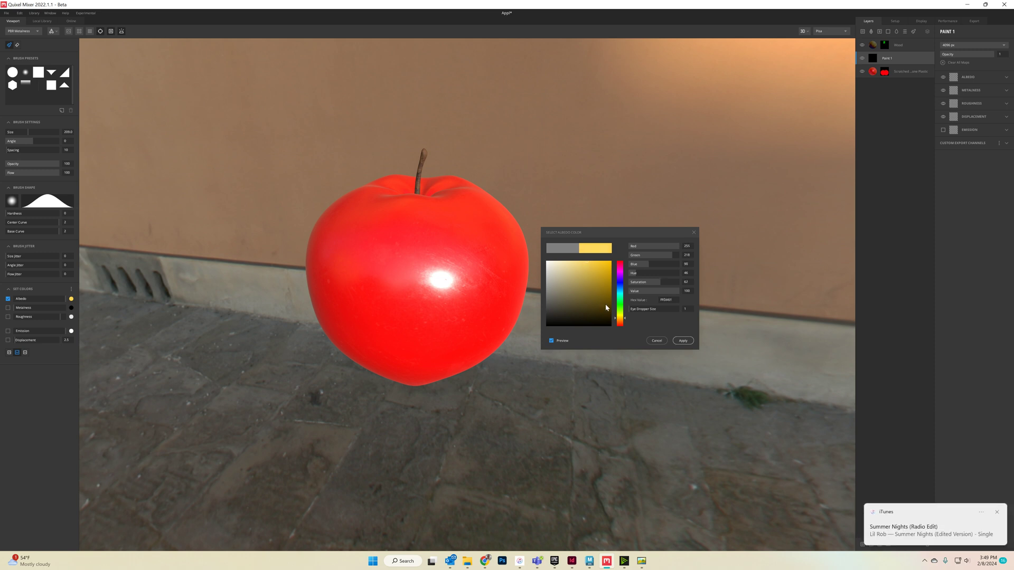
left_click(682, 341)
- Try painting a yellow patch around the stem at flow 100 and undo the stroke
left_click_drag(432, 201, 454, 259, "alt")
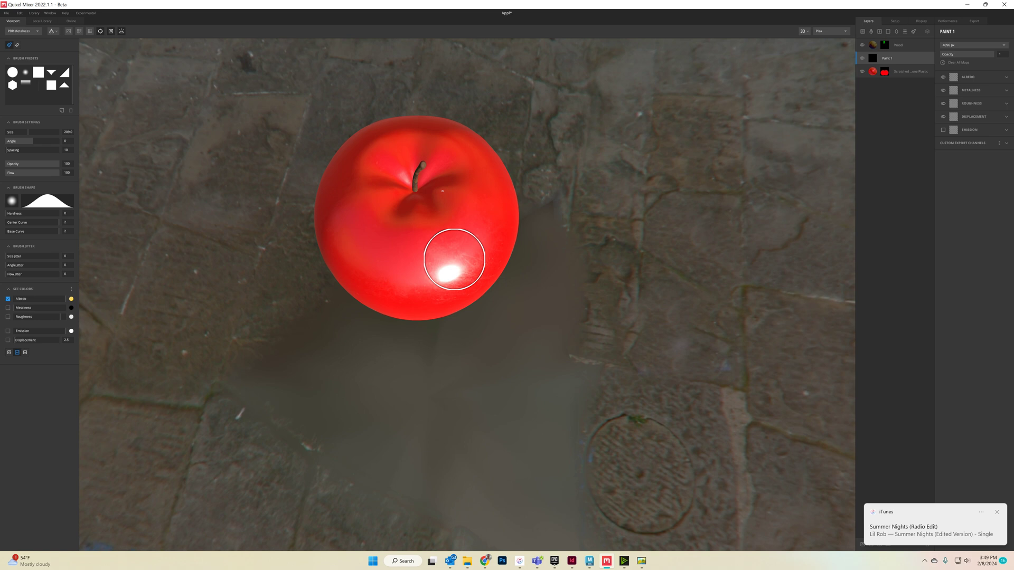
mouse_move(410, 174)
left_mouse_down()
mouse_move(417, 165)
mouse_move(437, 190)
mouse_move(405, 188)
mouse_move(419, 169)
mouse_move(398, 181)
mouse_move(414, 186)
left_mouse_up()
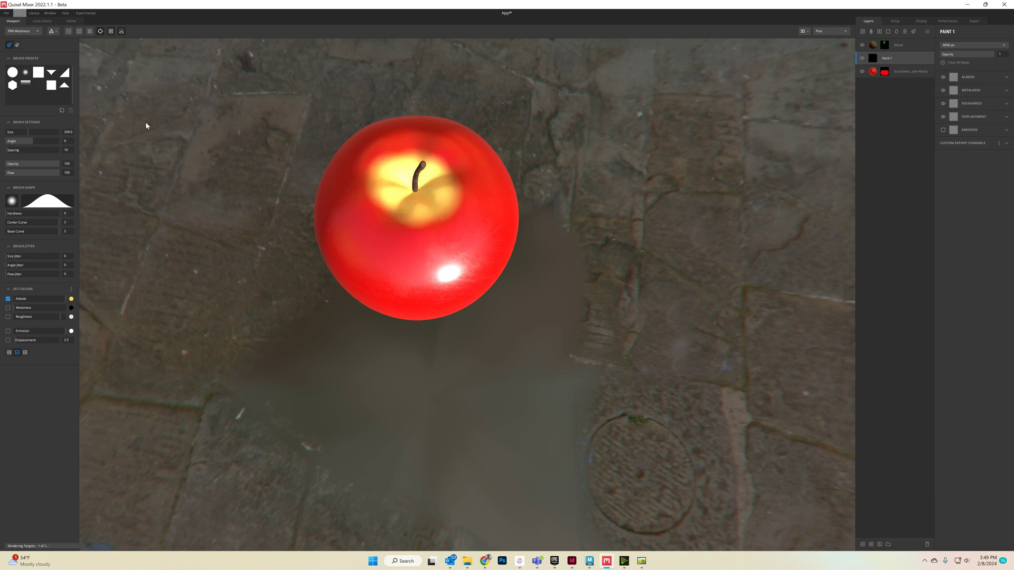
key("ctrl+z")
- Lower the brush flow to about 3.9 and paint soft yellow around the stem hollow
left_click_drag(25, 176, 10, 180)
mouse_move(453, 208)
left_mouse_down()
mouse_move(410, 169)
mouse_move(385, 197)
mouse_move(428, 186)
mouse_move(410, 158)
left_mouse_up()
right_click_drag(410, 159, 398, 444)
mouse_move(424, 316)
left_mouse_down()
mouse_move(421, 283)
mouse_move(432, 301)
mouse_move(430, 358)
mouse_move(456, 306)
left_mouse_up()
mouse_move(456, 305)
right_mouse_down()
mouse_move(476, 283)
mouse_move(468, 366)
mouse_move(521, 172)
mouse_move(511, 147)
mouse_move(482, 258)
right_mouse_up()
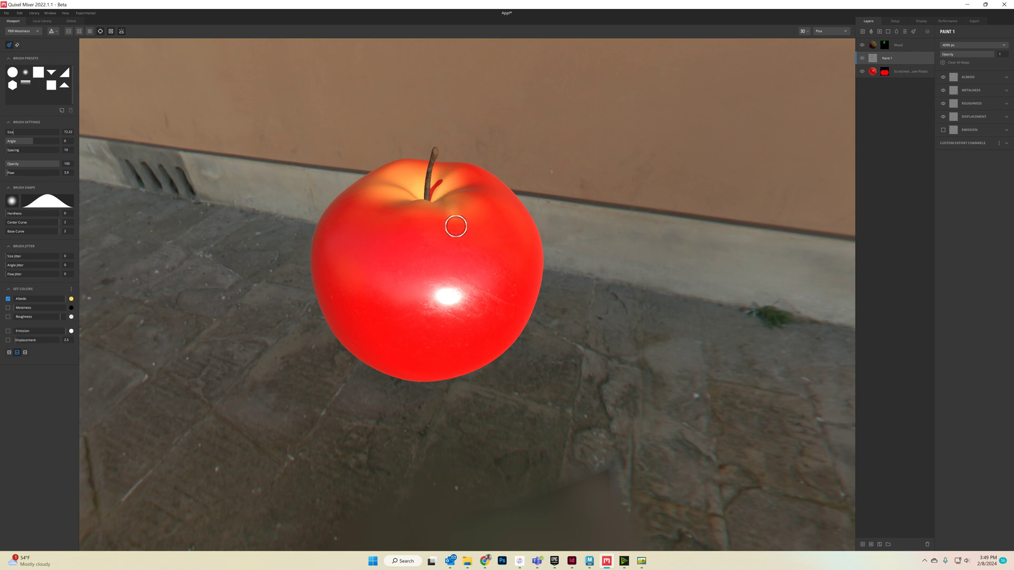
- Try painting yellow vertical streaks down the apple's side with a brush of about size 191, and undo them
left_click_drag(456, 226, 477, 413)
key("ctrl+z")
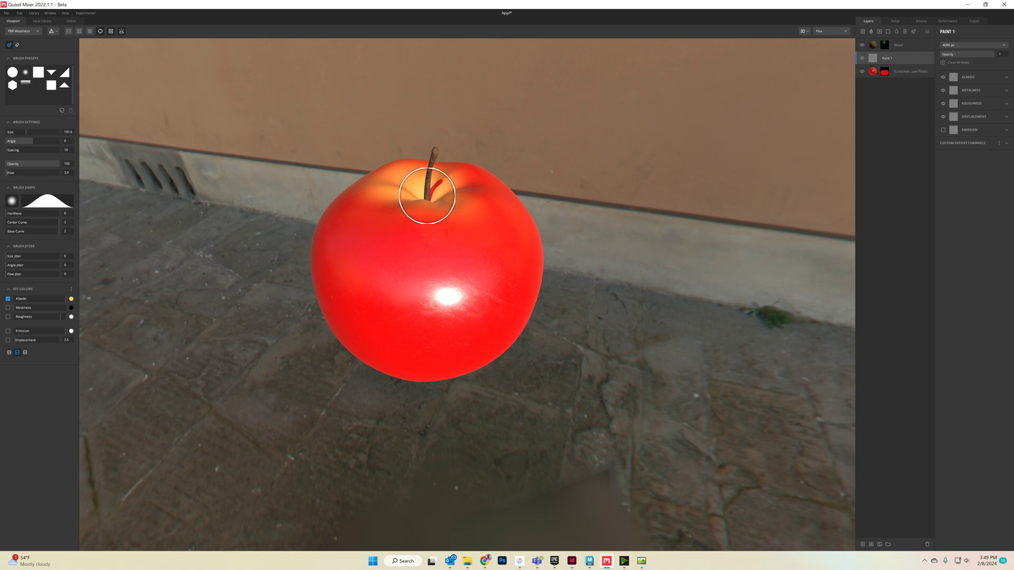
mouse_move(437, 199)
left_mouse_down()
mouse_move(454, 388)
mouse_move(380, 301)
mouse_move(376, 370)
left_mouse_up()
left_click_drag(423, 229, 402, 378)
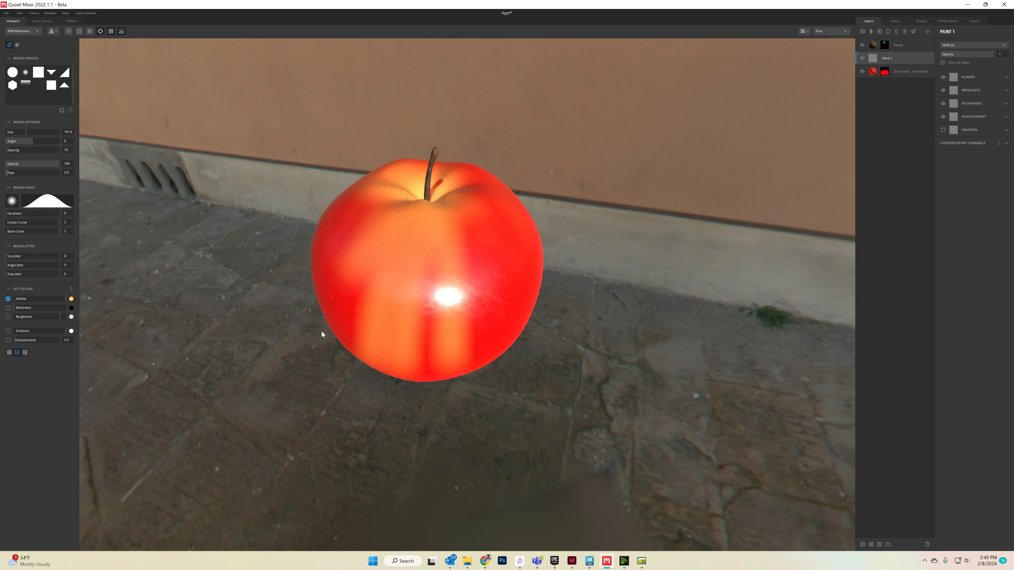
key("ctrl+z")
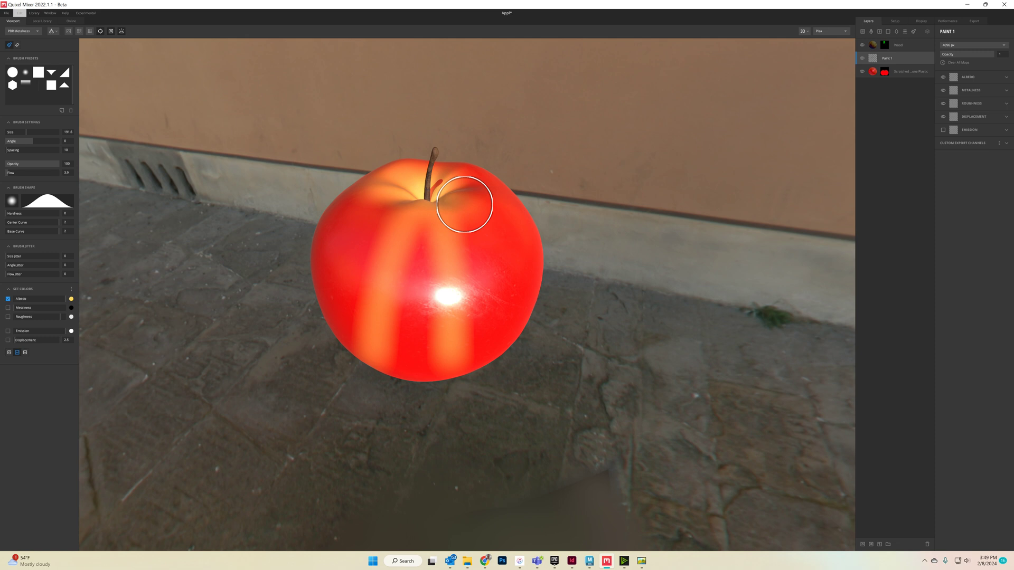
key("ctrl+z")
key("ctrl+z")
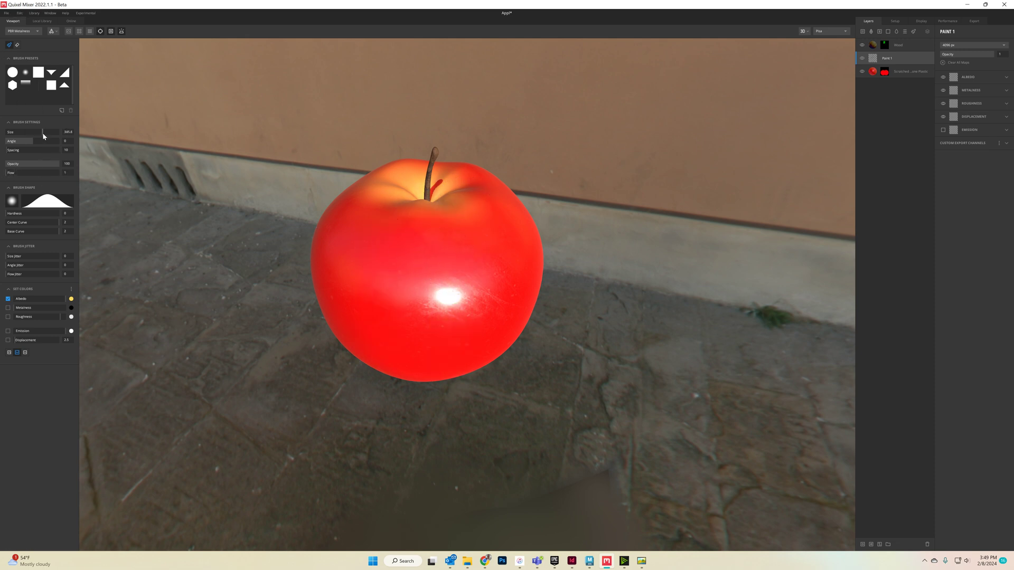
- Brush a faint yellow tint around the apple's sides and top using a large brush of about size 345 at flow 1
mouse_move(430, 248)
left_mouse_down("alt")
mouse_move(487, 335)
mouse_move(415, 282)
left_mouse_up("alt")
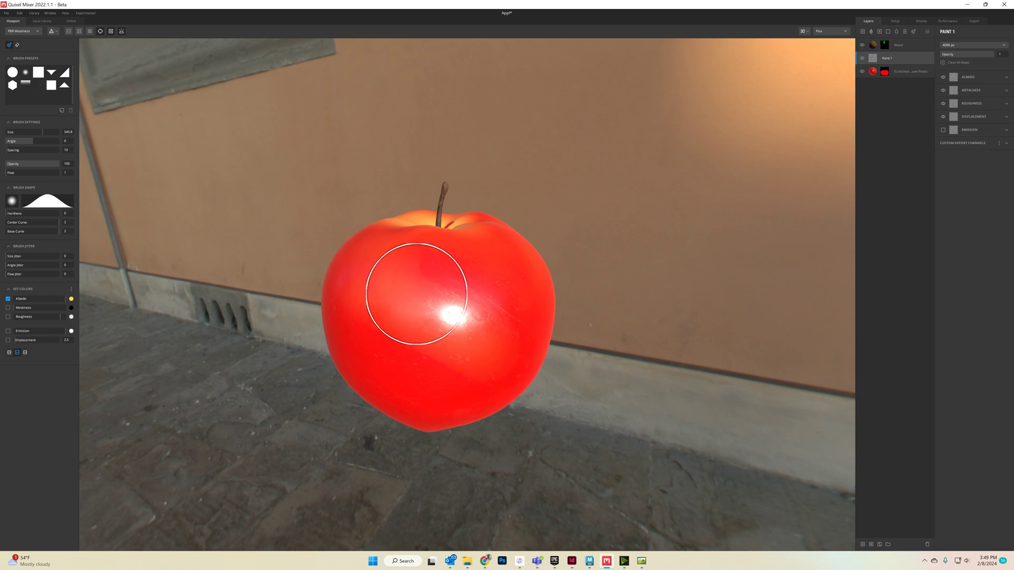
mouse_move(429, 362)
left_mouse_down("alt")
mouse_move(451, 335)
mouse_move(476, 327)
left_mouse_up("alt")
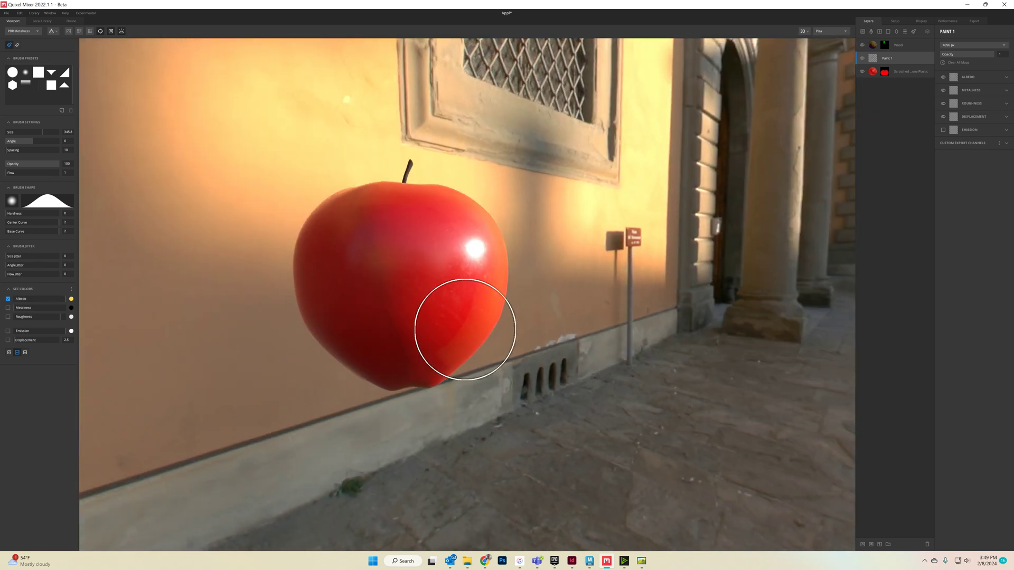
left_click_drag(363, 335, 384, 370, "alt")
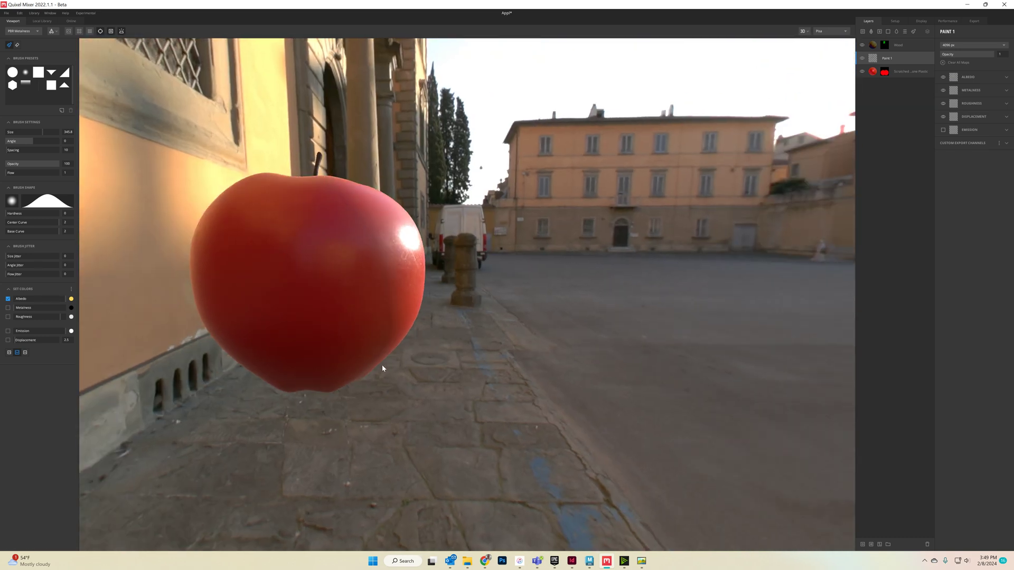
mouse_move(312, 290)
left_mouse_down("alt")
mouse_move(323, 278)
mouse_move(189, 374)
left_mouse_up("alt")
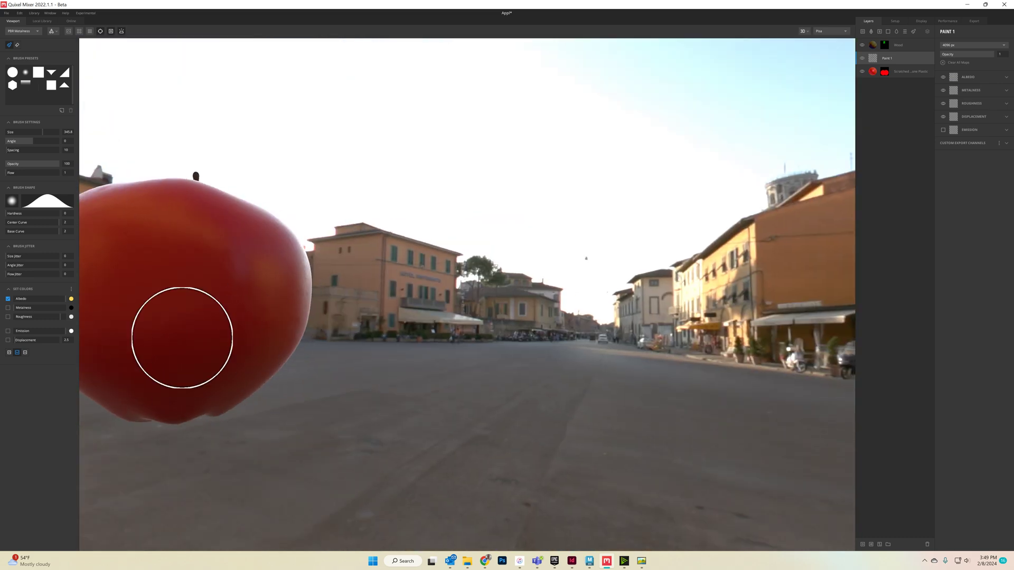
left_click_drag(221, 224, 442, 355, "alt")
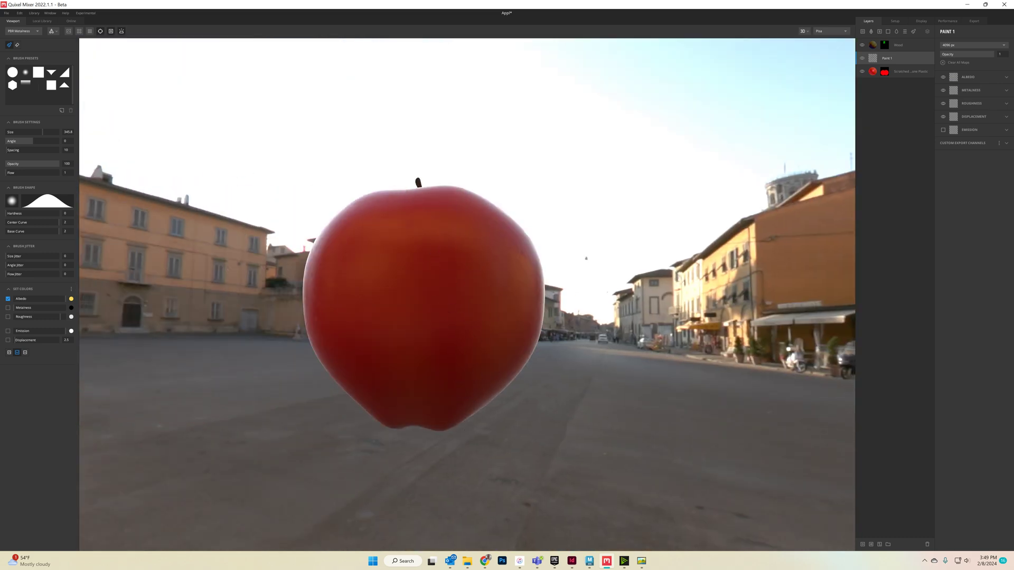
left_click_drag(332, 303, 378, 362, "alt")
scroll(333, 299, "up", 3)
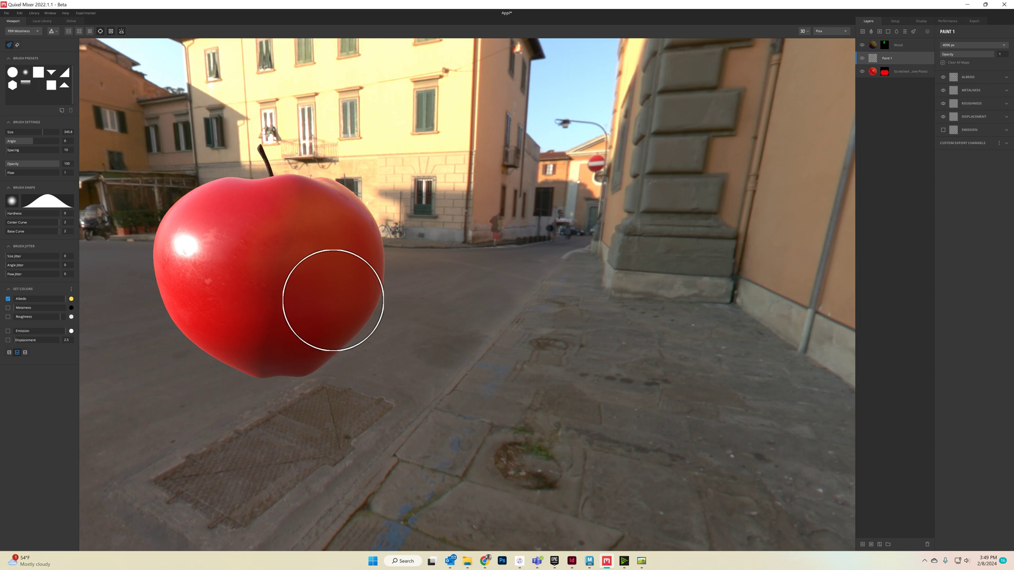
scroll(281, 321, "up", 3)
left_click_drag(281, 320, 385, 317, "alt")
scroll(327, 347, "down", 5)
mouse_move(340, 248)
left_mouse_down("alt")
mouse_move(290, 264)
mouse_move(304, 270)
left_mouse_up("alt")
mouse_move(327, 325)
left_mouse_down("alt")
mouse_move(355, 271)
mouse_move(342, 223)
mouse_move(464, 279)
left_mouse_up("alt")
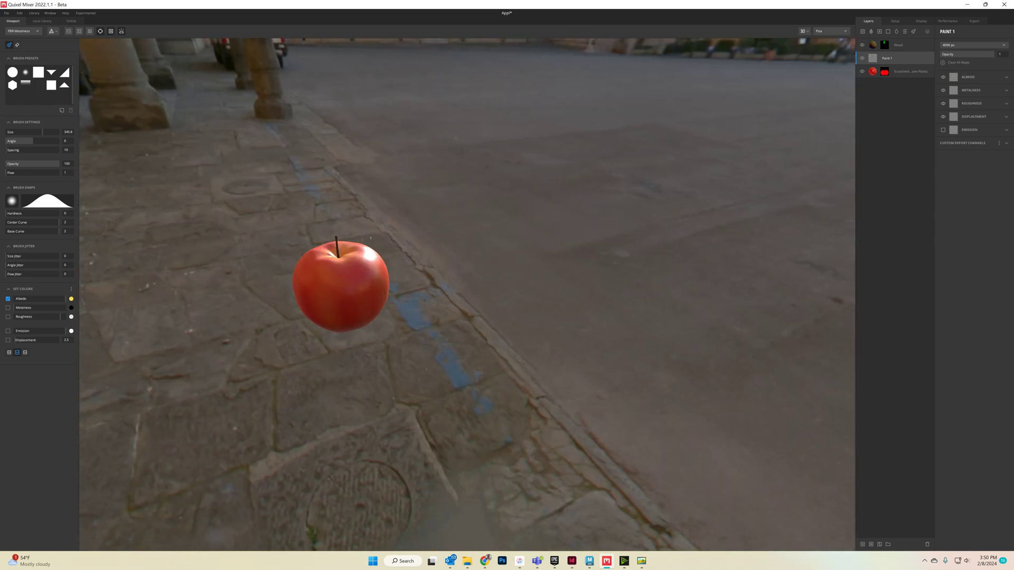
mouse_move(351, 248)
left_mouse_down("alt")
mouse_move(374, 301)
mouse_move(339, 317)
left_mouse_up("alt")
left_click_drag(319, 283, 344, 301, "alt")
left_click_drag(261, 277, 226, 172, "alt")
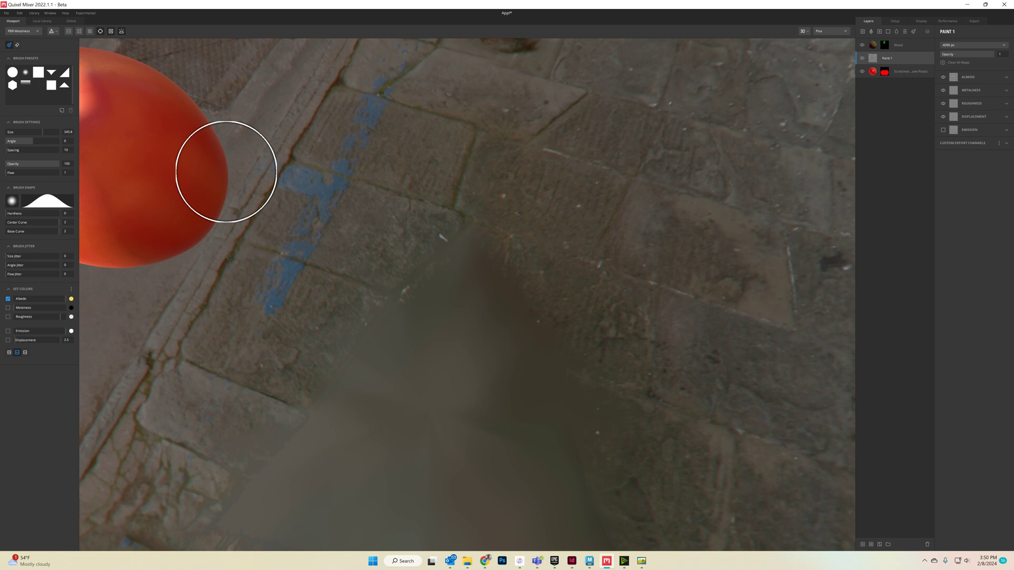
middle_click_drag(227, 172, 380, 215, "alt")
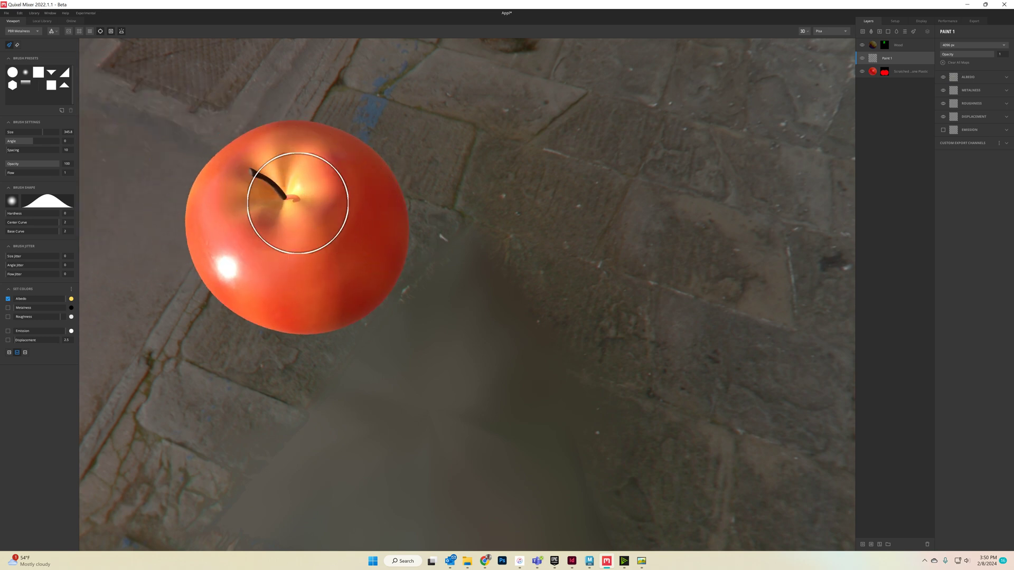
- Change the brush's albedo color from yellow to a dark brown
left_click(71, 299)
left_click_drag(554, 317, 555, 341)
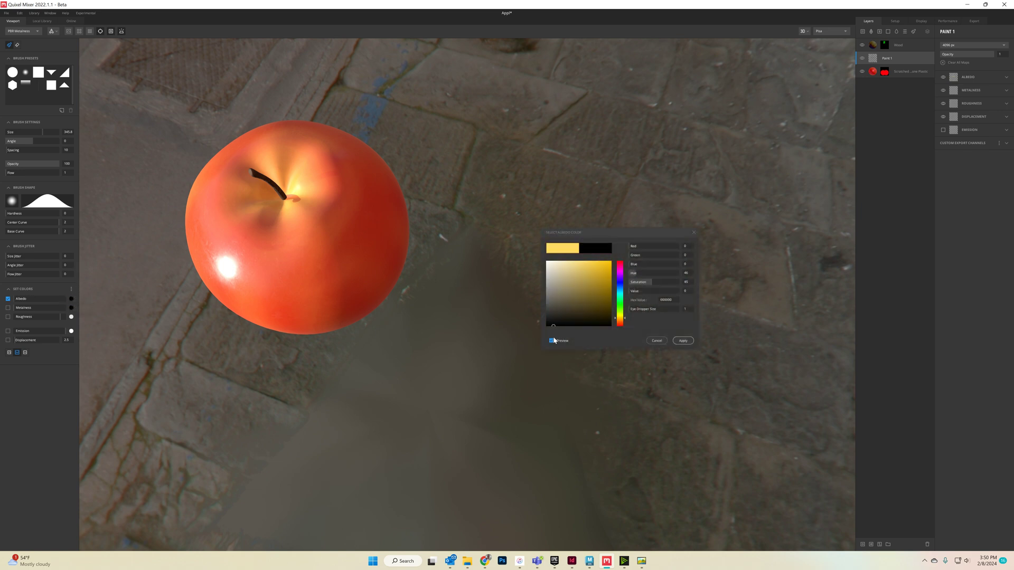
left_click_drag(618, 312, 619, 320)
left_click(611, 311)
left_click(682, 341)
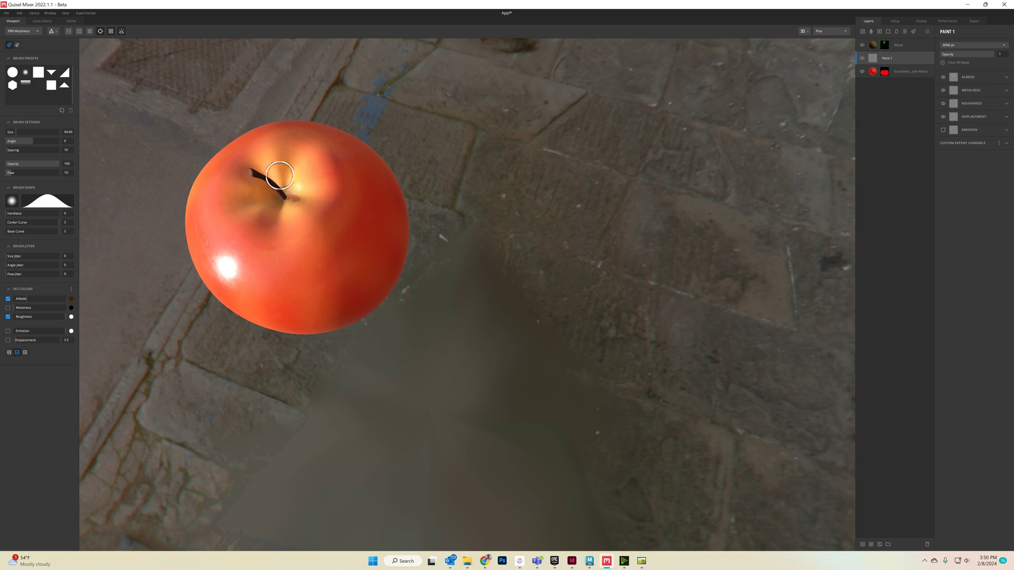
- Brush dark brown shading into the hollow around the stem with both albedo and roughness painting enabled
left_click_drag(301, 226, 370, 199, "alt")
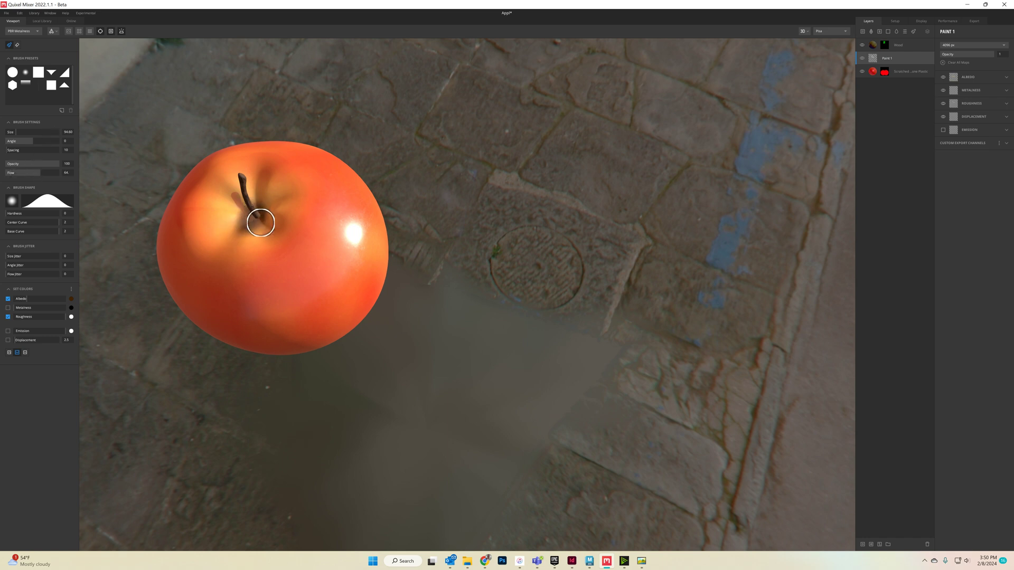
left_click_drag(258, 215, 303, 220, "alt")
left_click_drag(229, 188, 242, 170)
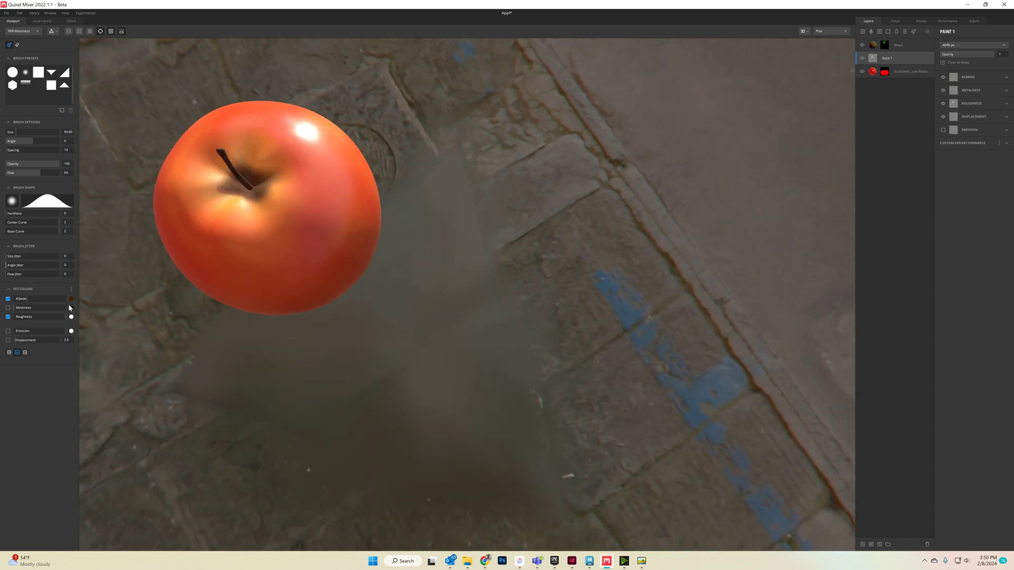
- Set the albedo brush color to near-black and darken the center of the hollow on the apple's underside
left_click(71, 300)
left_click_drag(622, 333, 622, 329)
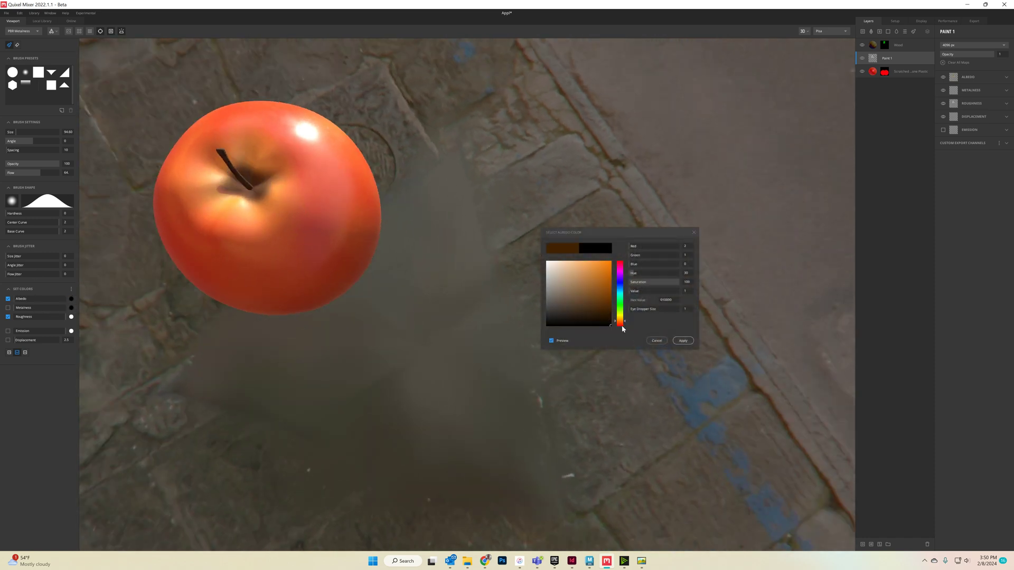
left_click(682, 341)
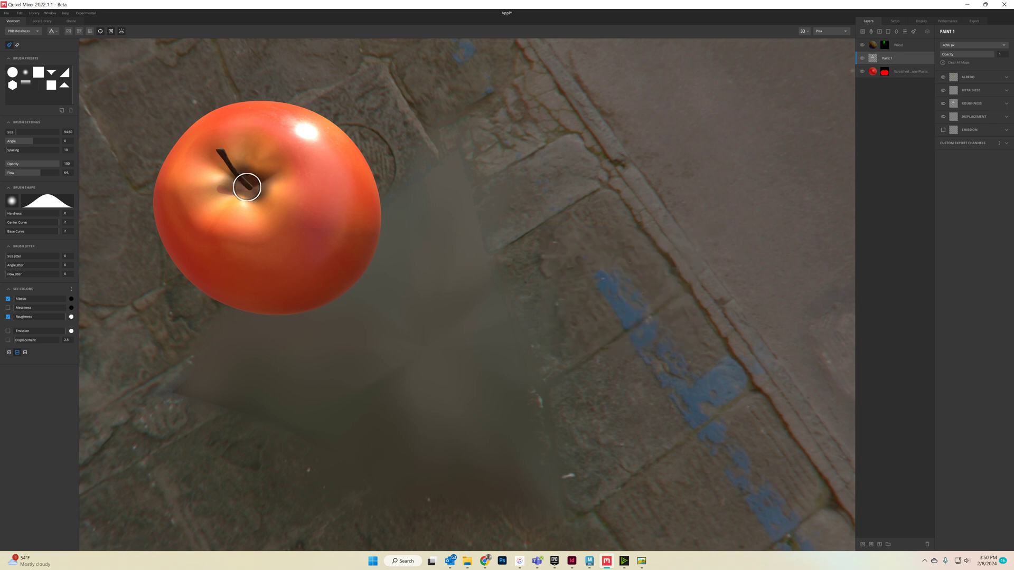
mouse_move(253, 183)
left_mouse_down("alt")
mouse_move(326, 240)
mouse_move(369, 211)
mouse_move(481, 204)
mouse_move(489, 217)
mouse_move(564, 170)
mouse_move(537, 217)
mouse_move(549, 271)
mouse_move(389, 203)
left_mouse_up("alt")
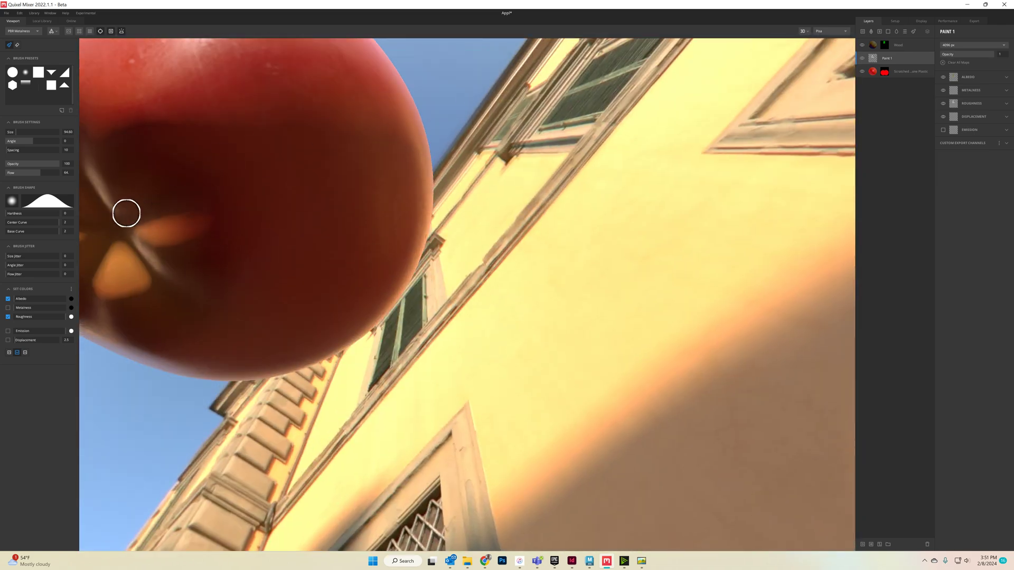
left_click_drag(115, 211, 111, 229)
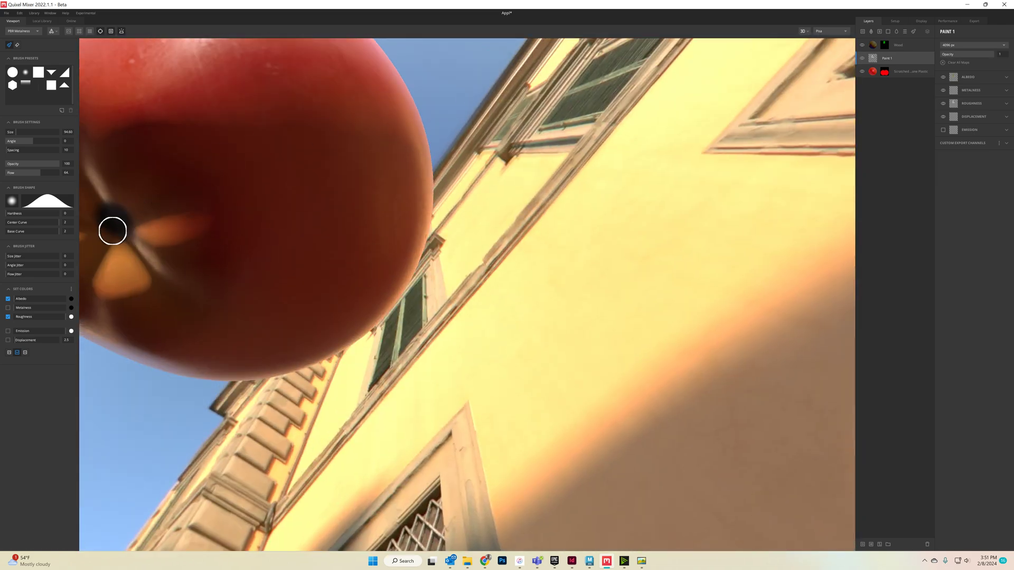
- Add more near-black shading to the apple's bottom hollow and turn off roughness painting for the brush
scroll(149, 227, "down", 3)
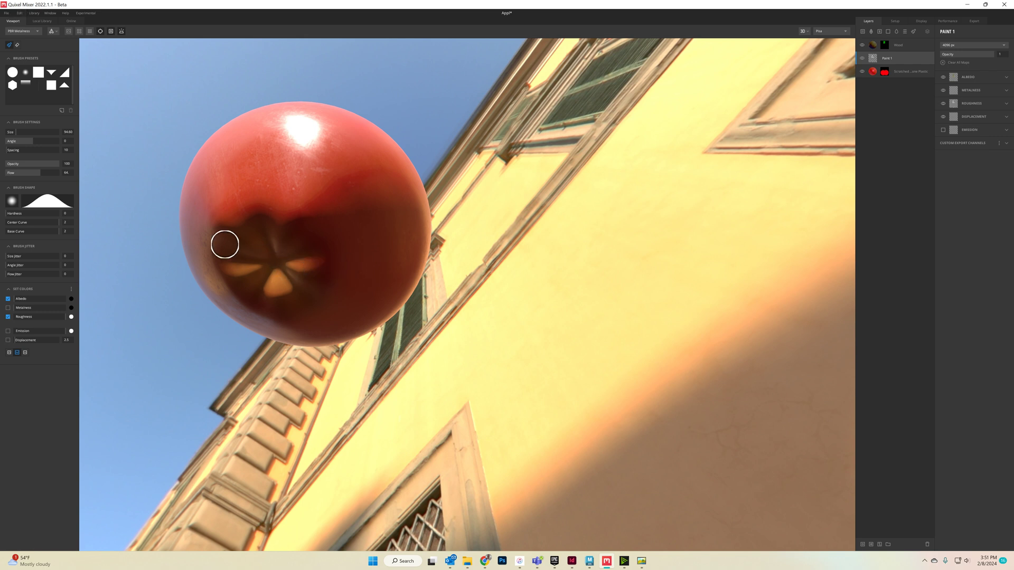
left_click_drag(274, 265, 273, 267)
scroll(273, 267, "down", 3)
mouse_move(368, 232)
left_mouse_down("alt")
mouse_move(448, 192)
mouse_move(453, 323)
mouse_move(491, 412)
left_mouse_up("alt")
left_click_drag(330, 203, 327, 207)
mouse_move(518, 221)
left_mouse_down("alt")
mouse_move(328, 260)
mouse_move(378, 243)
mouse_move(363, 222)
mouse_move(176, 198)
mouse_move(109, 159)
mouse_move(77, 179)
left_mouse_up("alt")
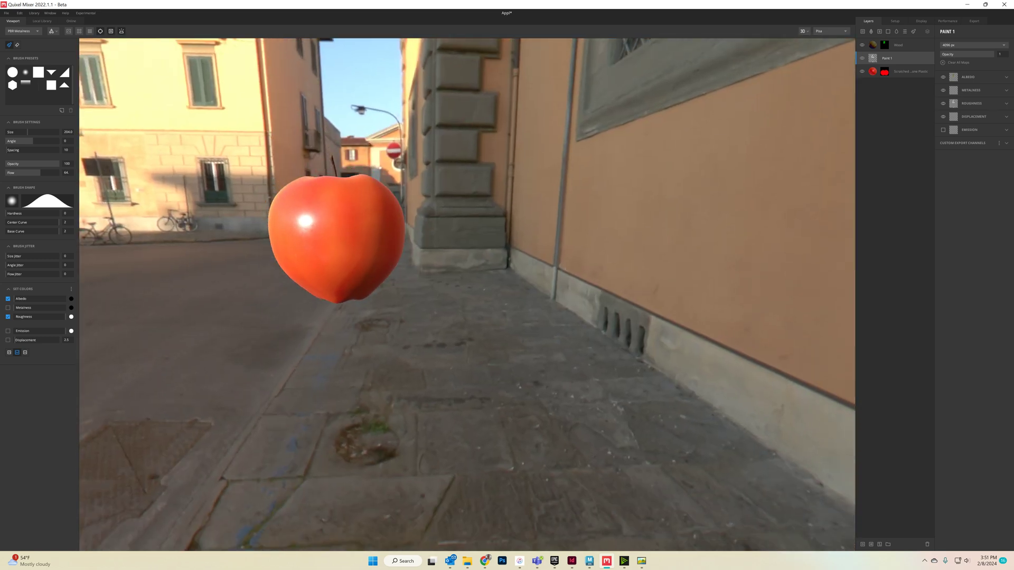
left_click_drag(209, 171, 339, 204, "alt")
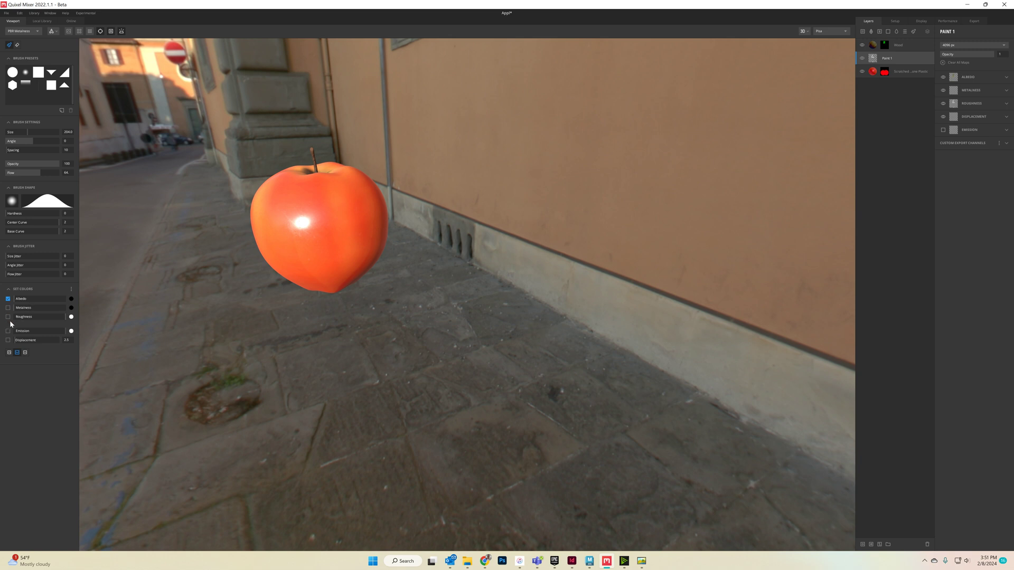
- Set the albedo brush color to white, shrink the brush and raise its flow to 100, and add size jitter
left_click(73, 297)
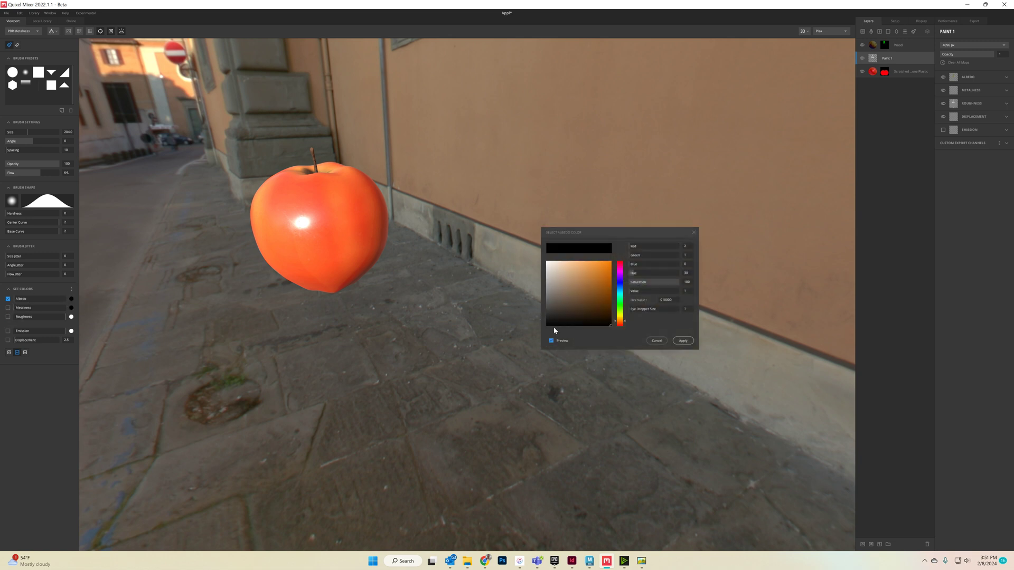
left_click(683, 341)
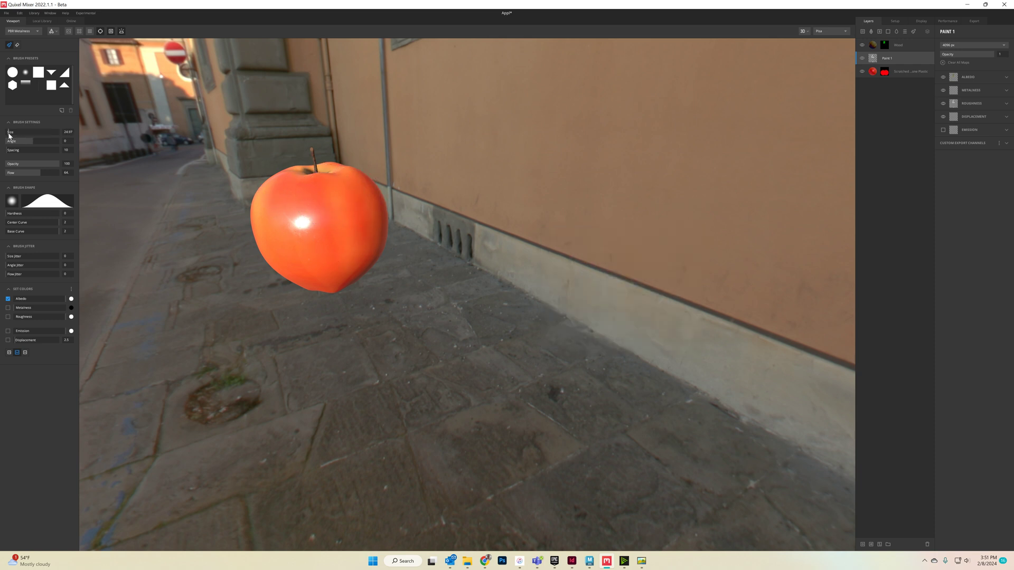
scroll(342, 217, "up", 4)
scroll(231, 175, "down", 2)
middle_click_drag(234, 167, 352, 269, "alt")
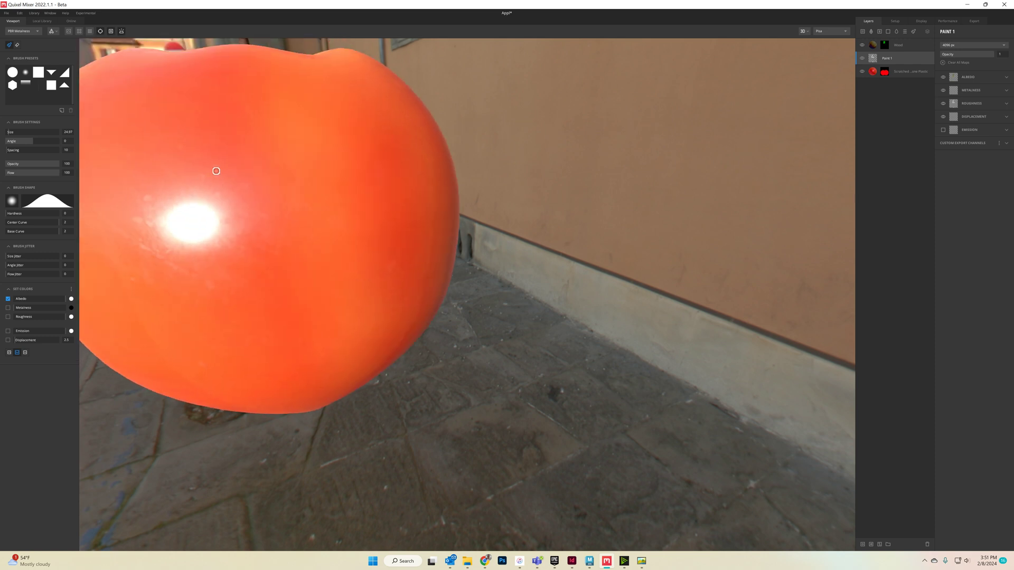
left_click_drag(216, 171, 317, 189, "alt")
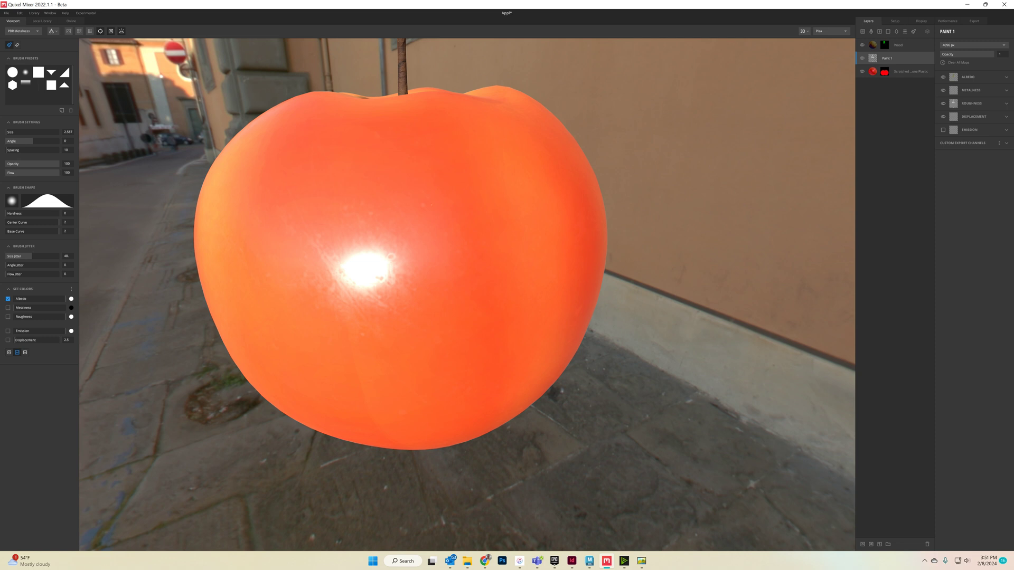
- Undo the trial dab and dot white speckles on the apple's side with brush size 20 and flow about 15
key("ctrl+z")
scroll(468, 326, "down", 4)
left_click_drag(469, 300, 338, 302, "alt")
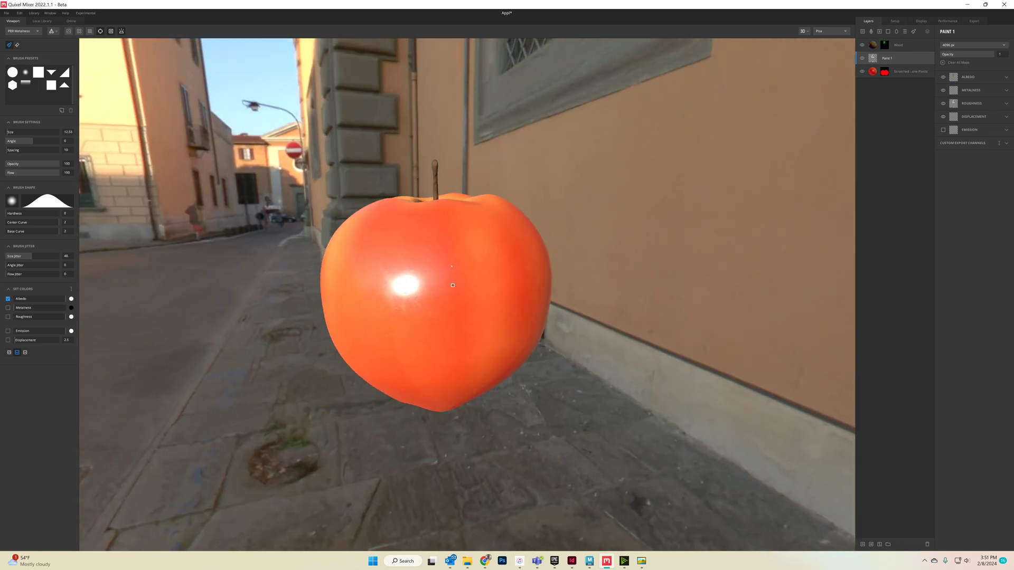
left_click(11, 135)
left_click_drag(24, 173, 14, 173)
left_click(416, 257)
left_click(422, 344)
left_click_drag(267, 366, 430, 333, "alt")
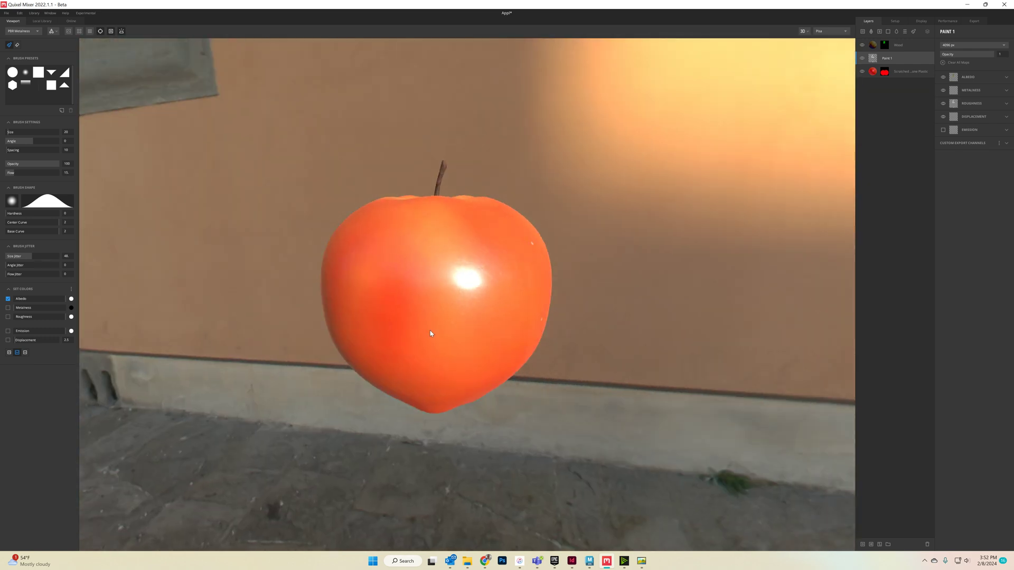
- Dot more scattered white speckles across the next side of the apple, from the shoulder to the lower part
left_click(438, 253)
left_click(505, 328)
left_click(413, 332)
left_click(379, 246)
left_click(454, 212)
left_click_drag(325, 343, 380, 343, "alt")
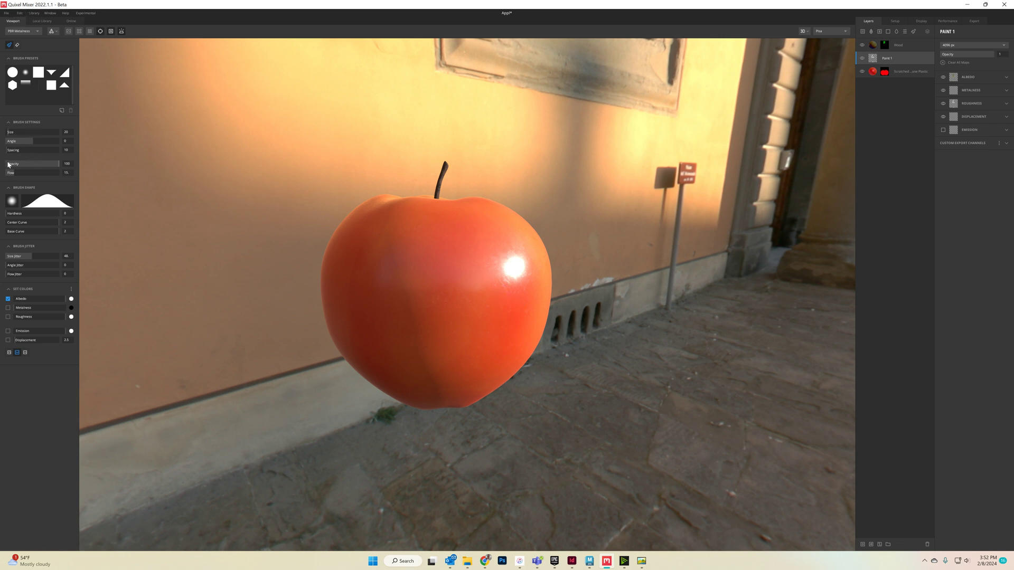
- Lower the brush flow to about 7 and scatter fainter white speckles around the remaining sides and bottom of the apple
left_click(463, 360)
left_click_drag(483, 226, 442, 295, "alt")
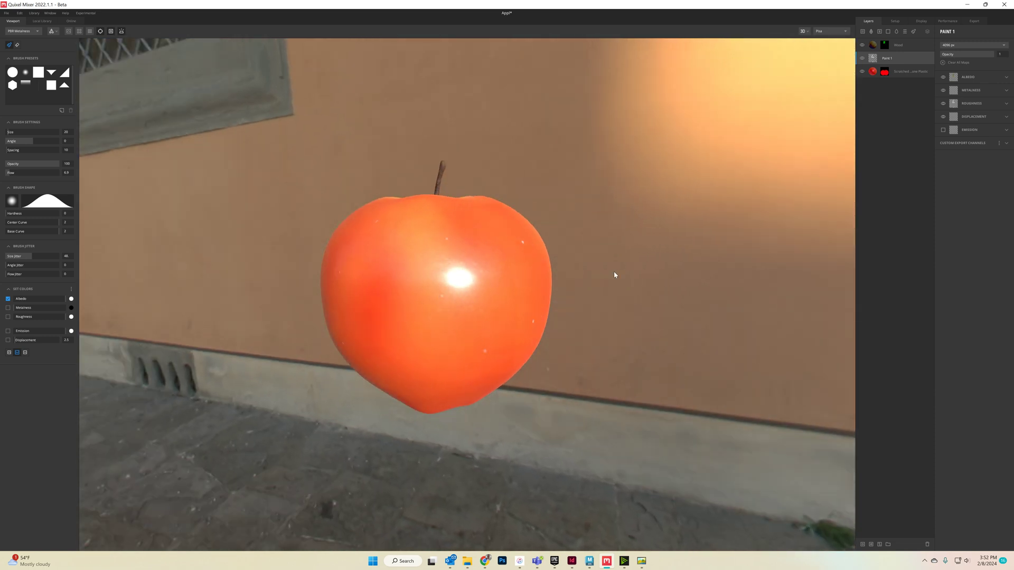
left_click_drag(615, 274, 482, 276, "alt")
mouse_move(442, 327)
left_mouse_down("alt")
mouse_move(551, 289)
mouse_move(423, 280)
left_mouse_up("alt")
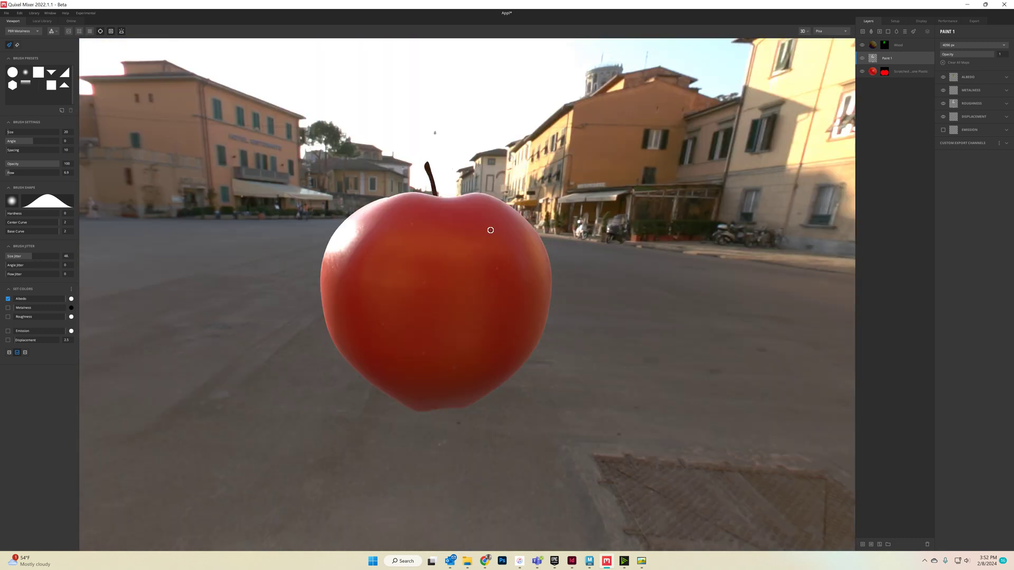
left_click_drag(484, 323, 433, 329, "alt")
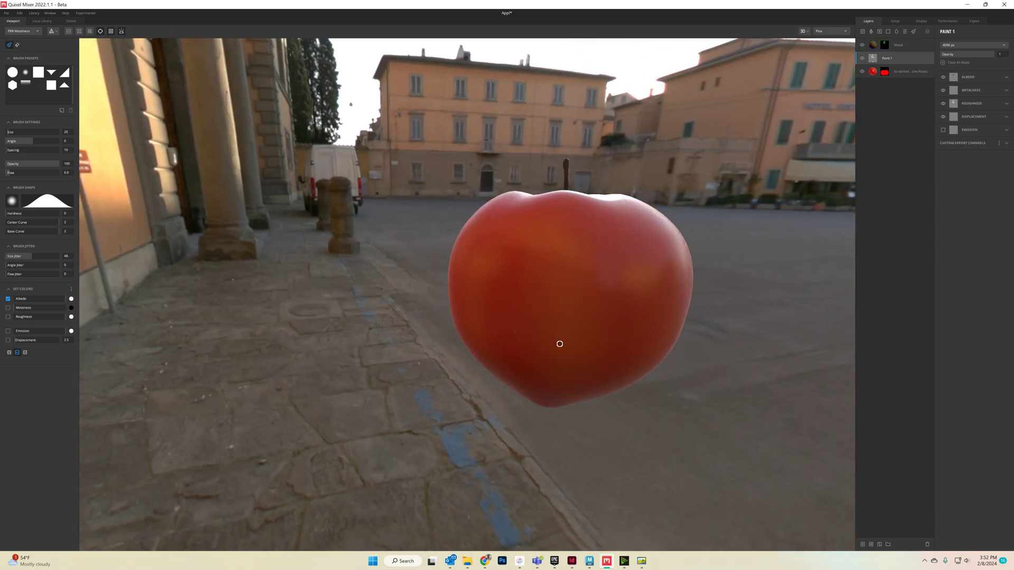
right_click_drag(608, 339, 1009, 335, "shift")
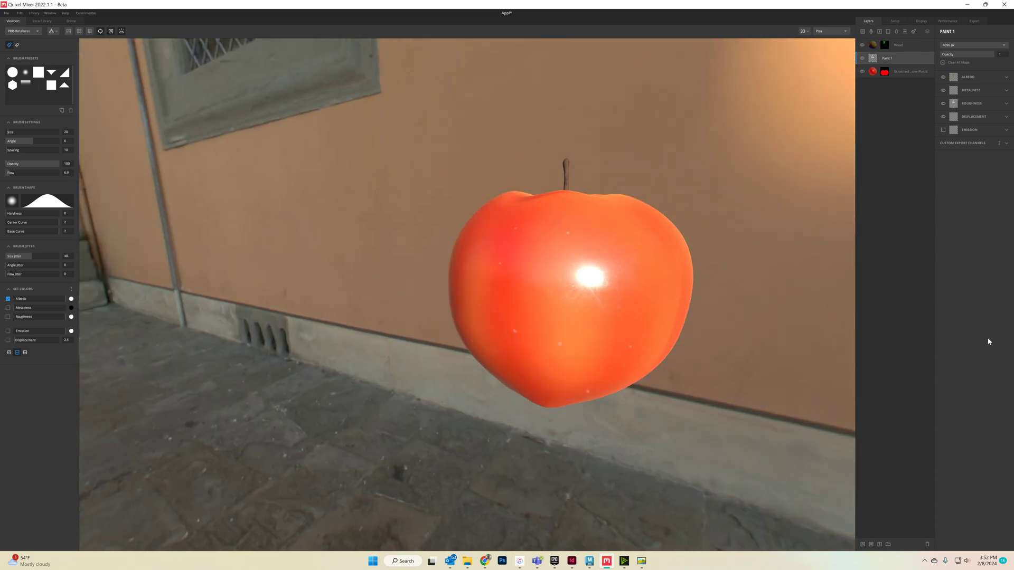
middle_click_drag(824, 357, 636, 353, "alt")
mouse_move(636, 353)
left_mouse_down("alt")
mouse_move(545, 367)
mouse_move(414, 324)
left_mouse_up("alt")
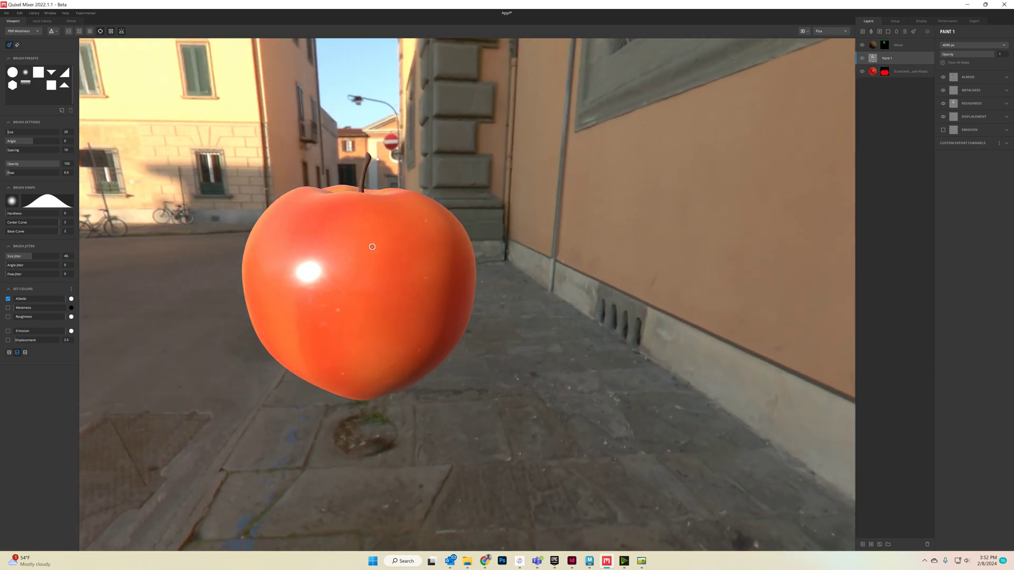
left_click_drag(447, 300, 374, 341, "alt")
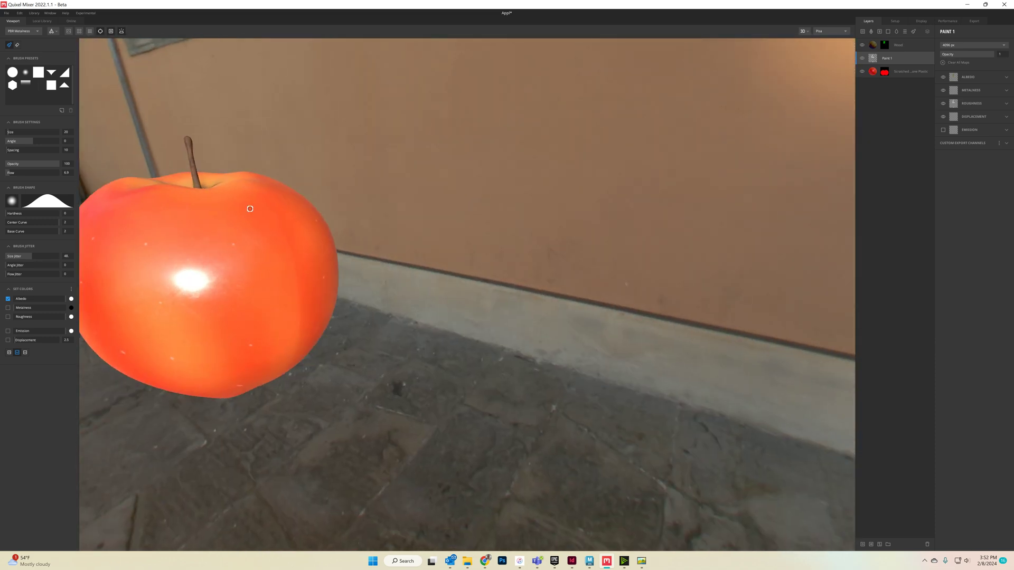
left_click_drag(217, 335, 209, 369, "alt")
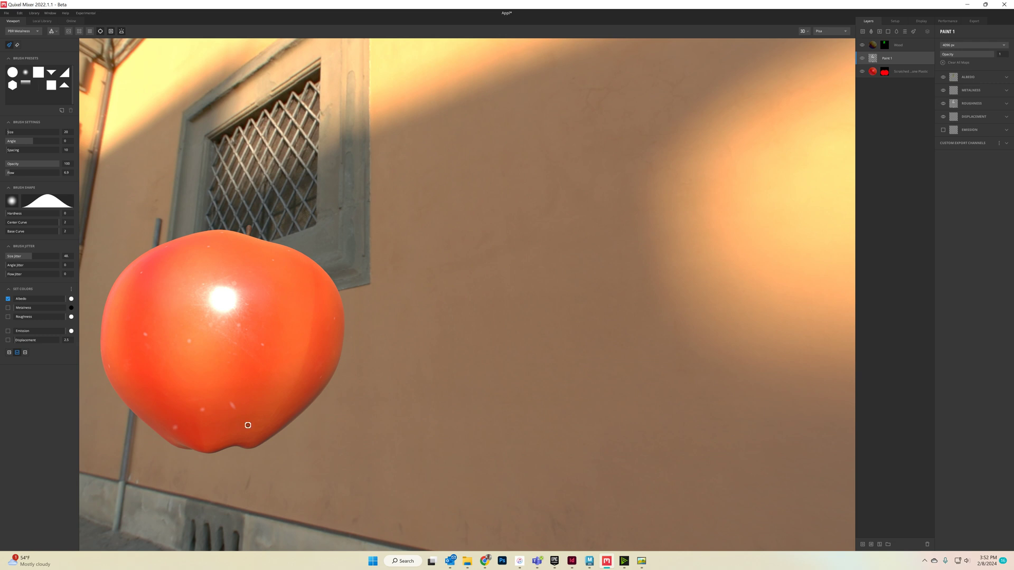
- Examine the painted apple from above and from the sides, checking the stem hollow, shading and speckles
scroll(267, 415, "down", 3)
left_click_drag(267, 413, 676, 293, "alt")
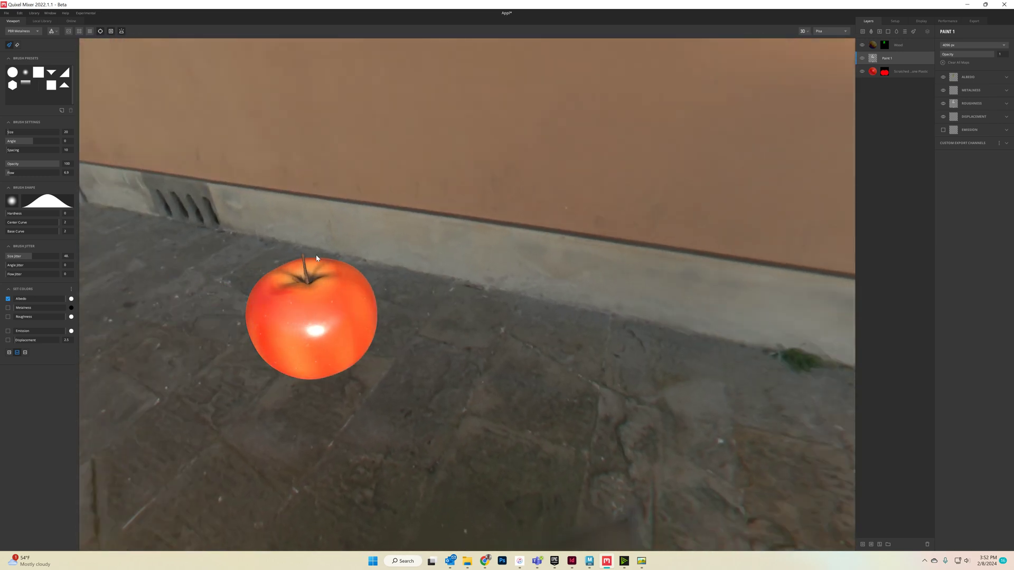
scroll(294, 271, "up", 5)
mouse_move(262, 242)
left_mouse_down("alt")
mouse_move(348, 322)
mouse_move(425, 295)
mouse_move(462, 309)
left_mouse_up("alt")
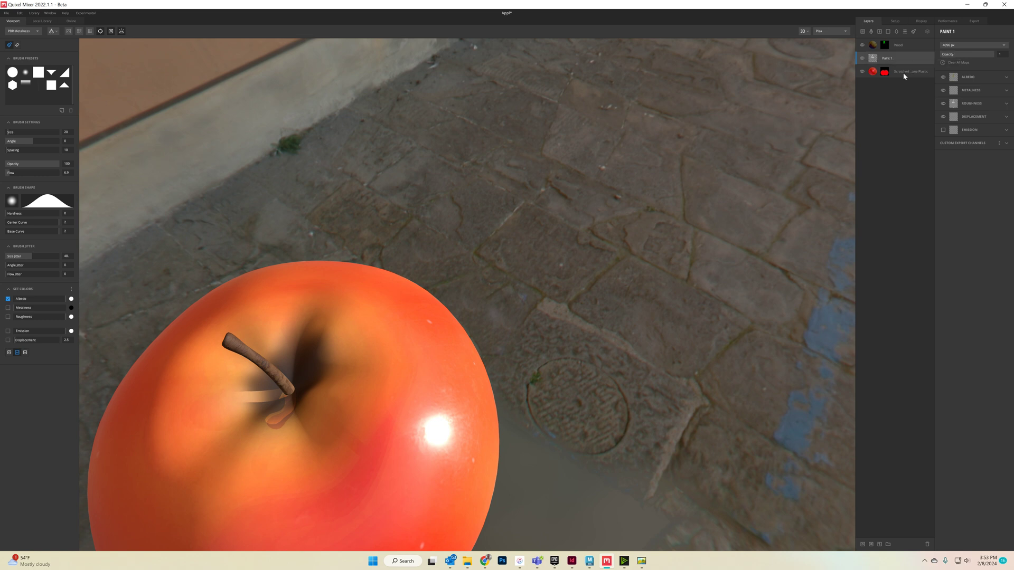
scroll(409, 305, "down", 3)
left_click_drag(414, 335, 379, 357, "alt")
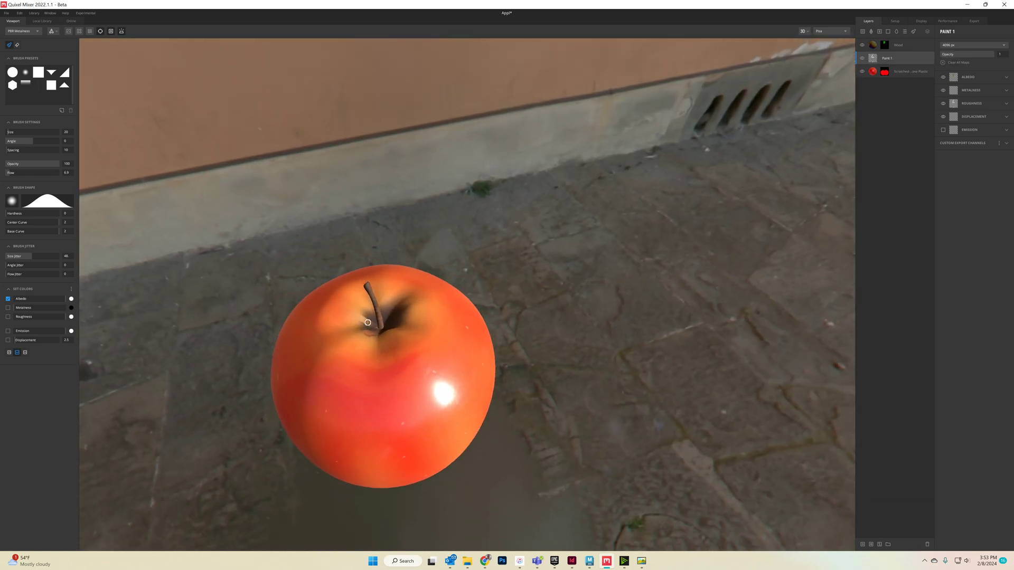
left_click_drag(475, 348, 476, 266, "alt")
left_click_drag(517, 232, 440, 150, "alt")
- Exclude the Displacement and AO maps from the texture export and set the export resolution to 4096 px
left_click(975, 21)
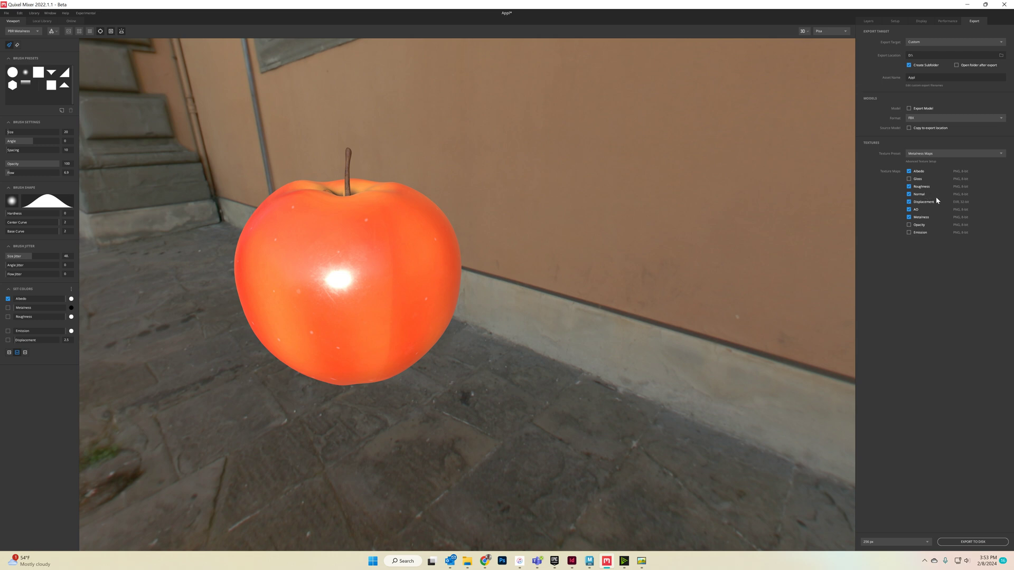
left_click_drag(840, 207, 631, 193, "alt")
left_click(909, 203)
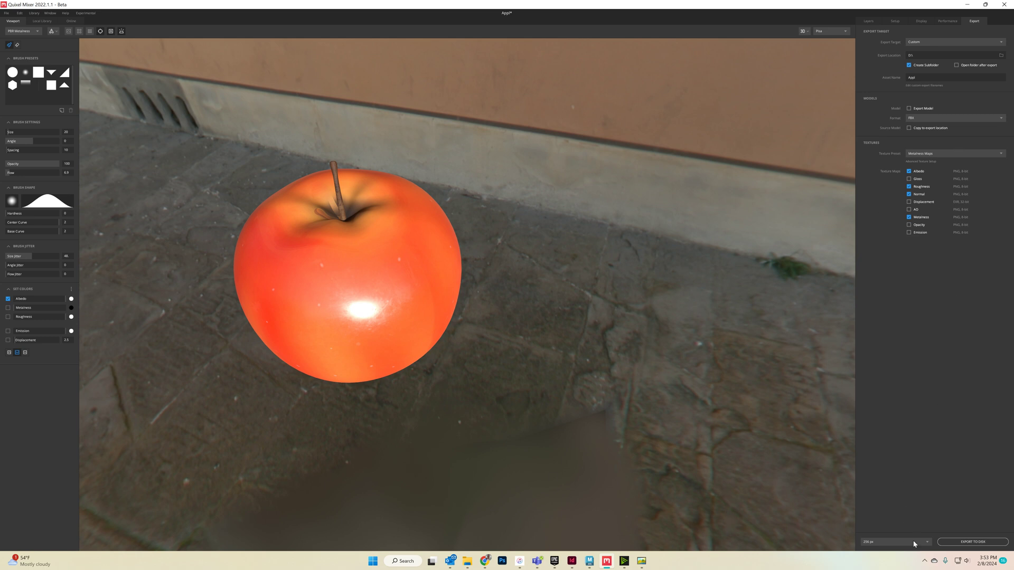
left_click(927, 541)
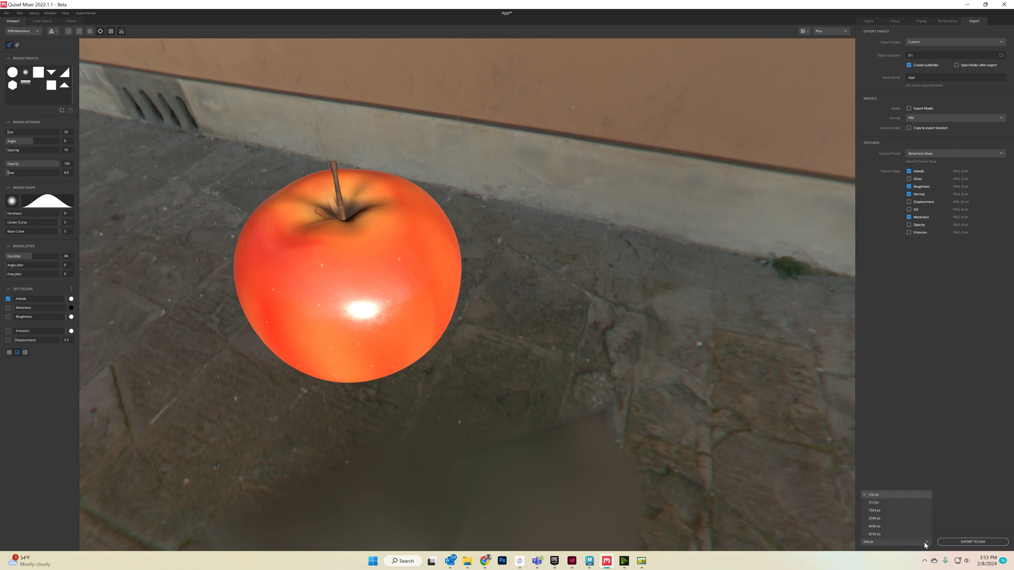
left_click(892, 526)
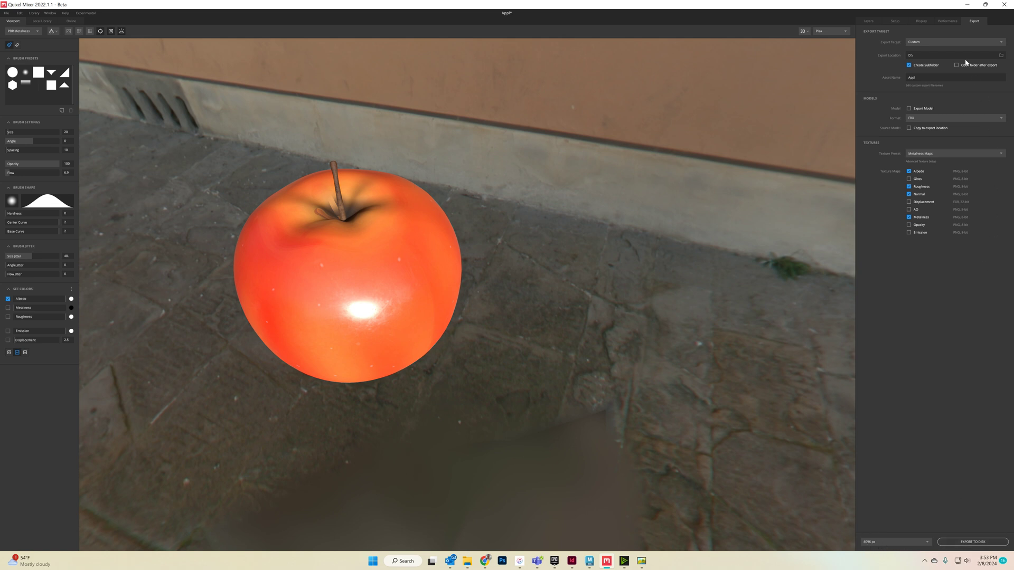
- Set the export location to the Documents folder
left_click(1001, 55)
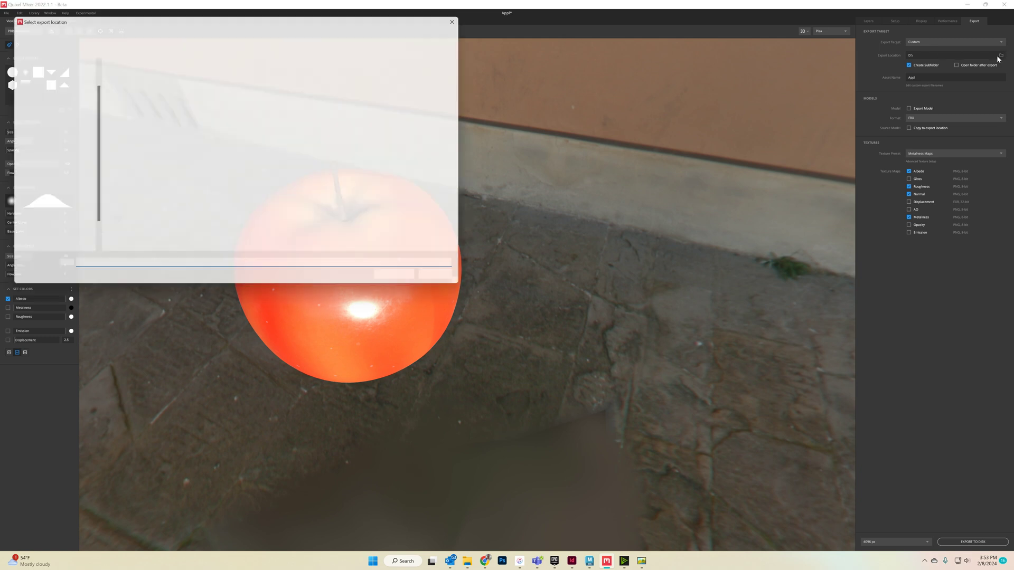
scroll(37, 164, "up", 5)
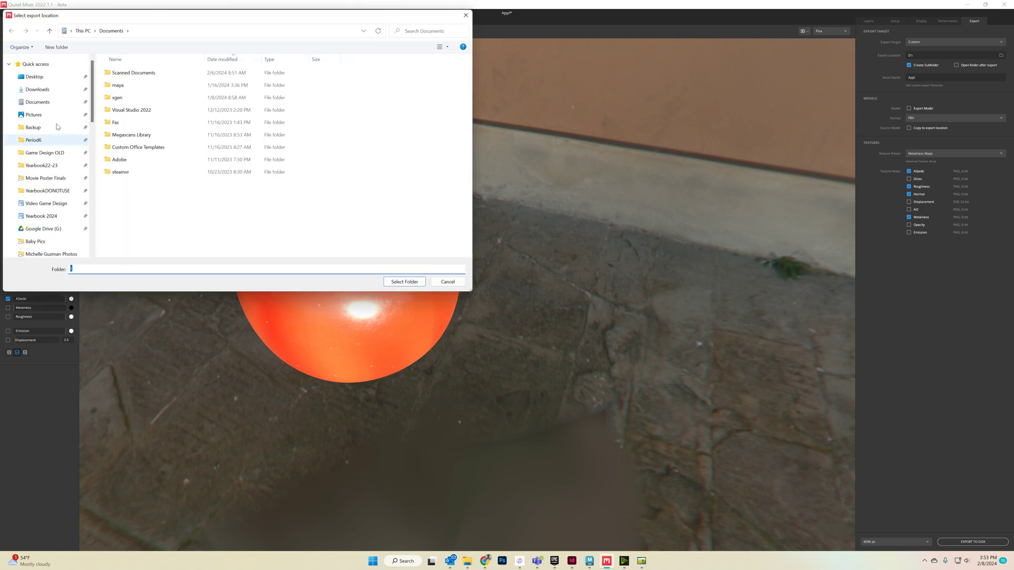
left_click(35, 103)
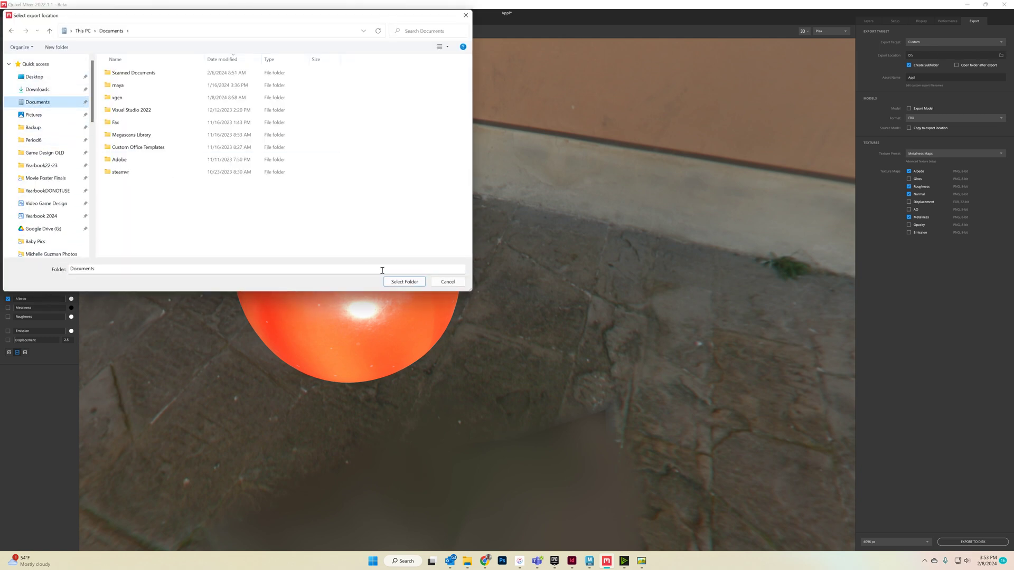
left_click(404, 282)
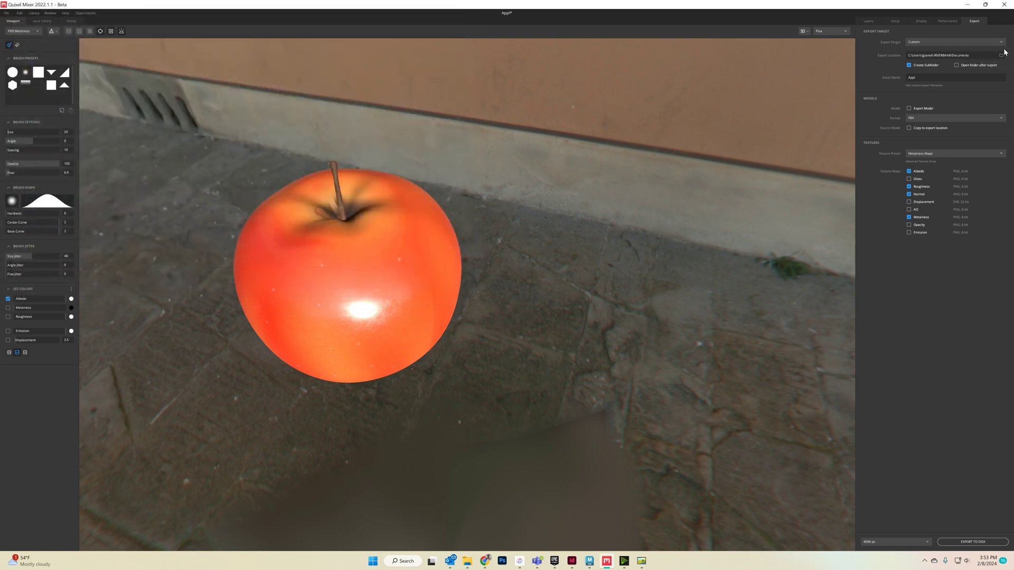
- Try Library as the export target and return it to Custom
left_click(999, 43)
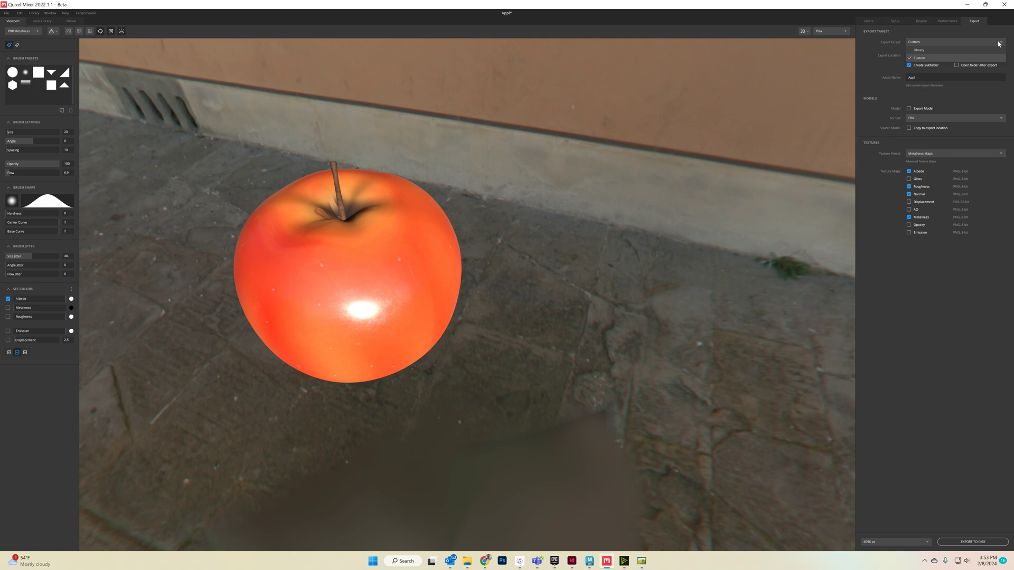
left_click(951, 50)
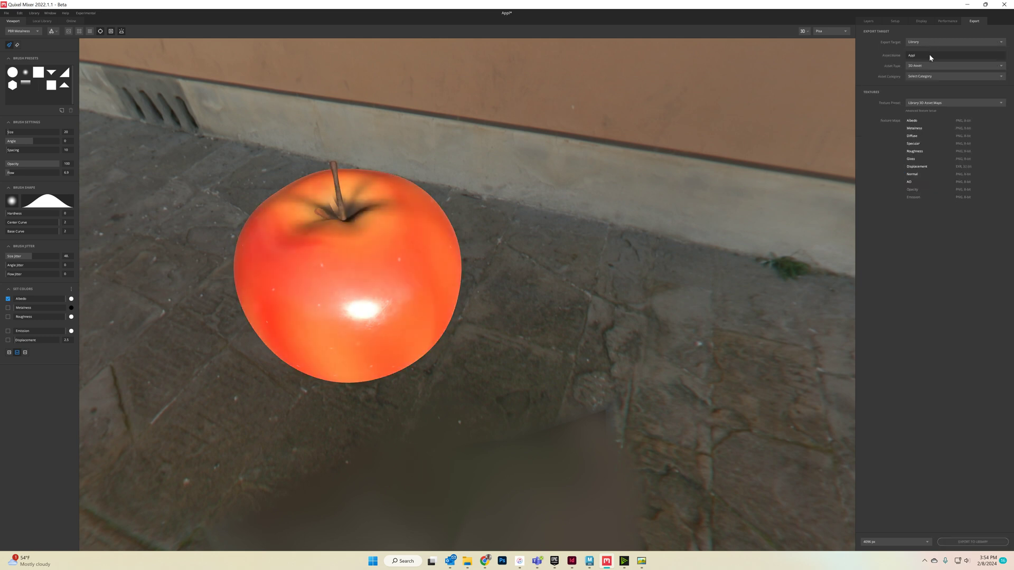
left_click(990, 45)
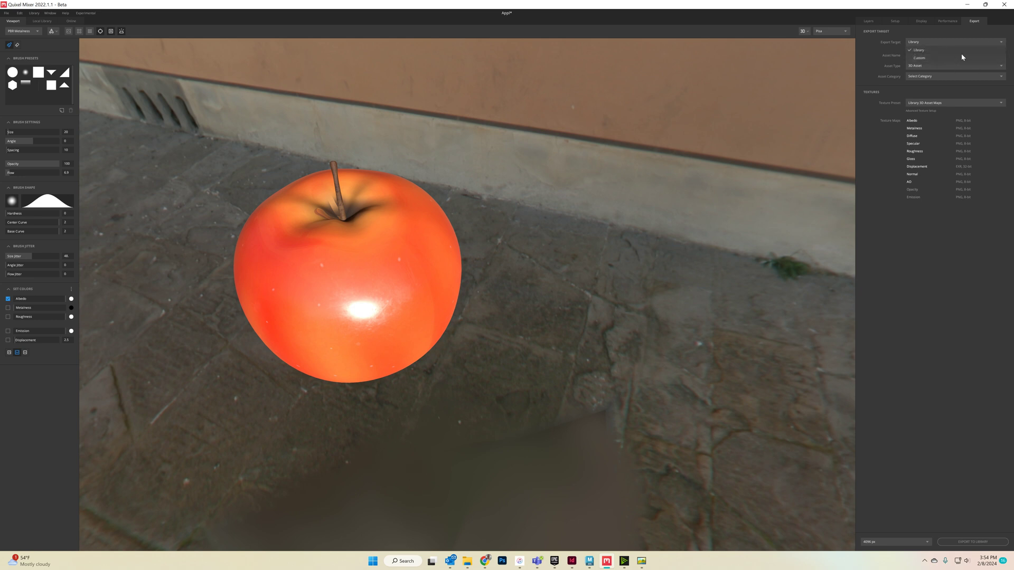
left_click(956, 56)
- Browse for a new export location in the Content folder of the personal Unreal project under UnrealProjects on Local Disk (E:)
left_click(1001, 55)
scroll(32, 212, "up", 3)
scroll(58, 190, "down", 6)
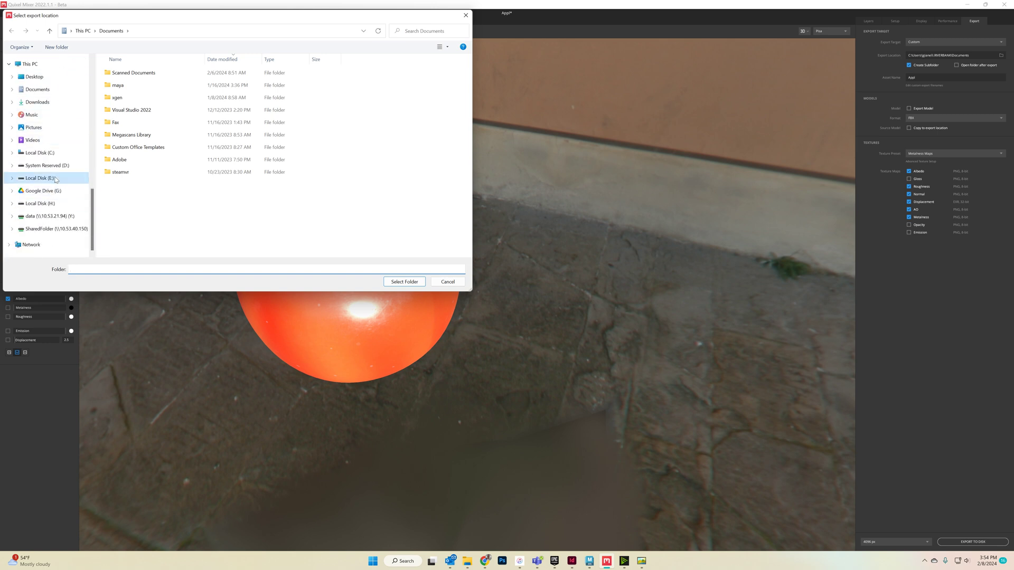
left_click(40, 178)
scroll(242, 113, "down", 1)
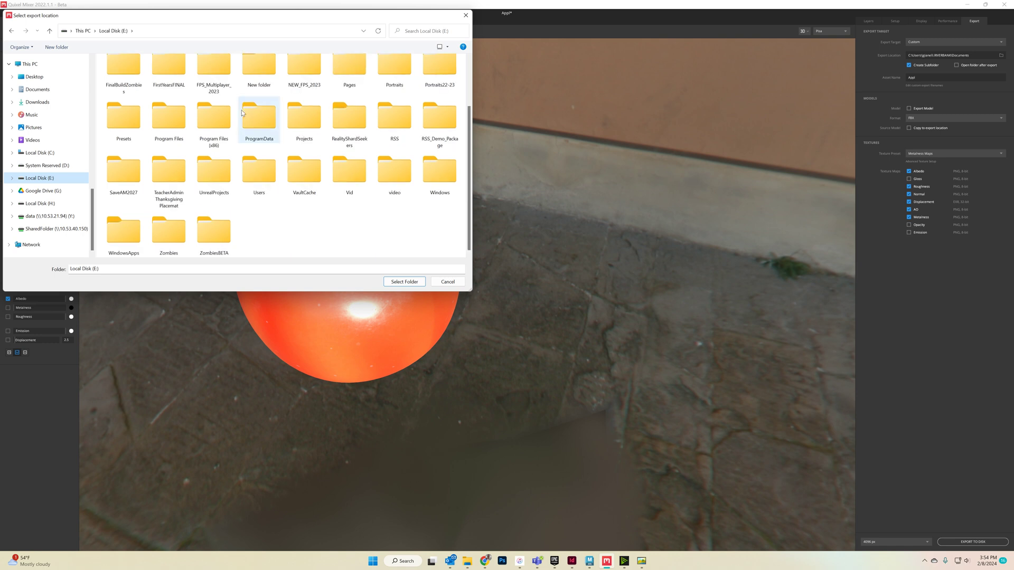
double_click(214, 170)
double_click(176, 74)
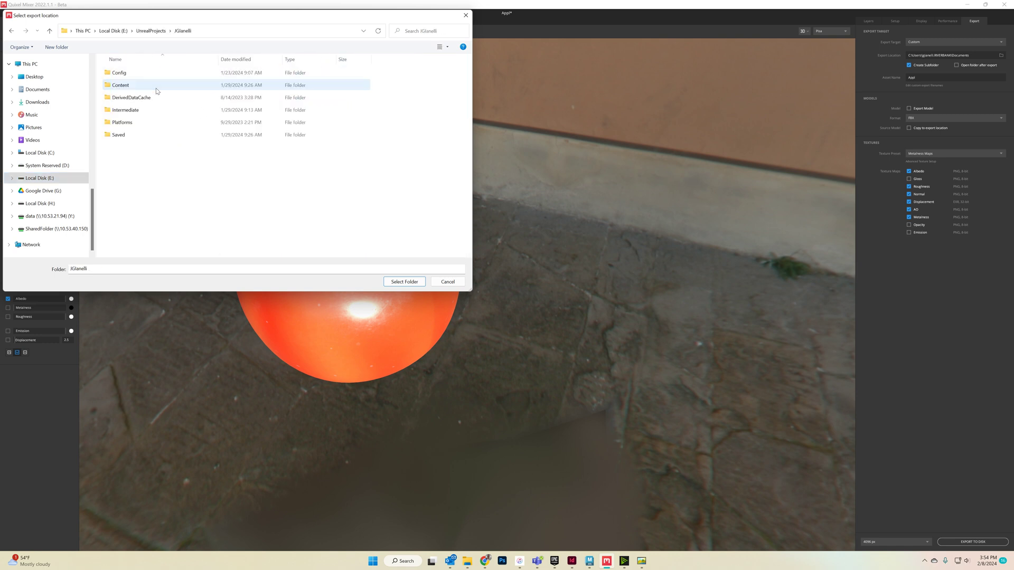
double_click(150, 85)
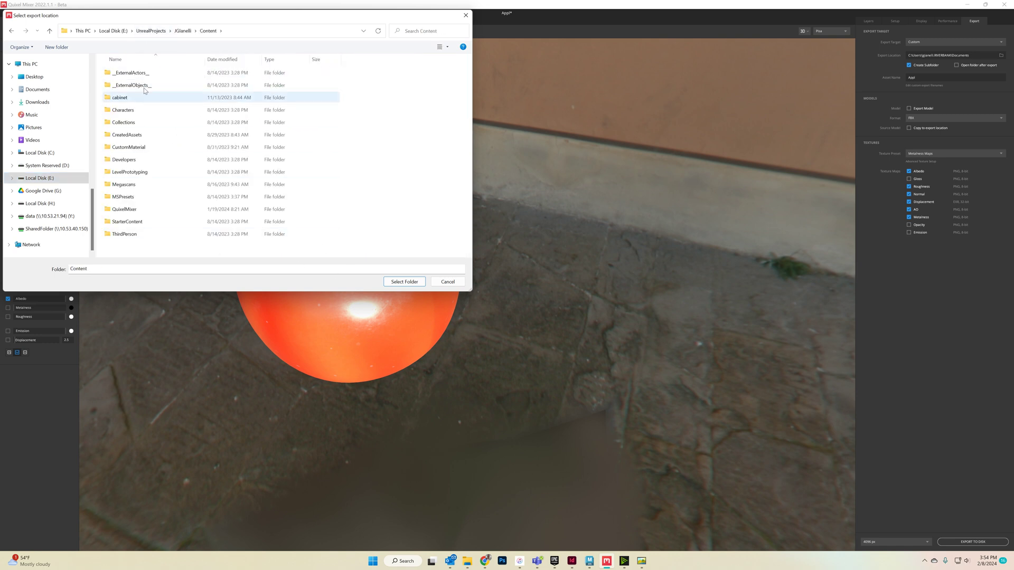
- Create a new folder named Apple inside the project's Content folder
right_click(173, 252)
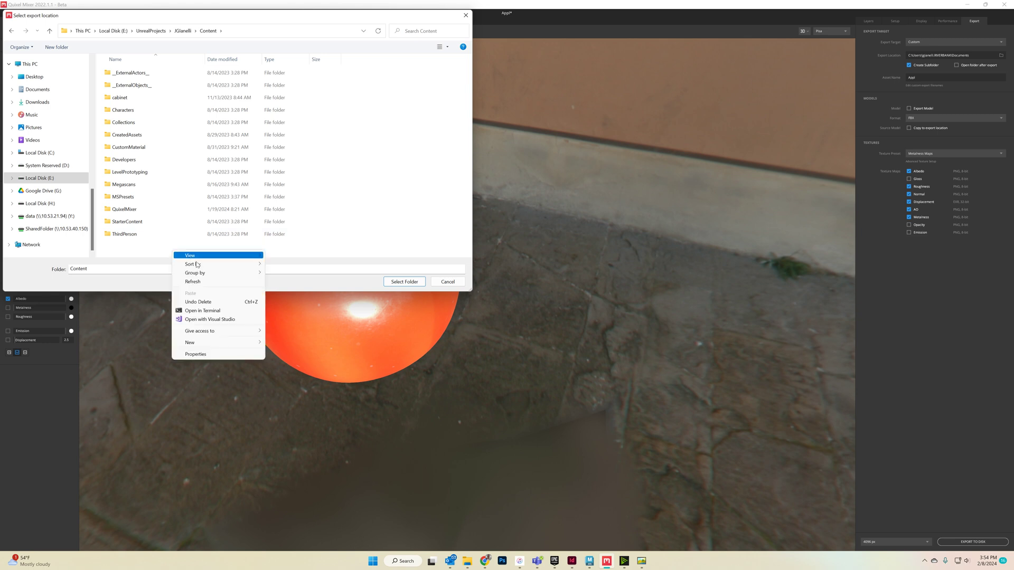
mouse_move(225, 345)
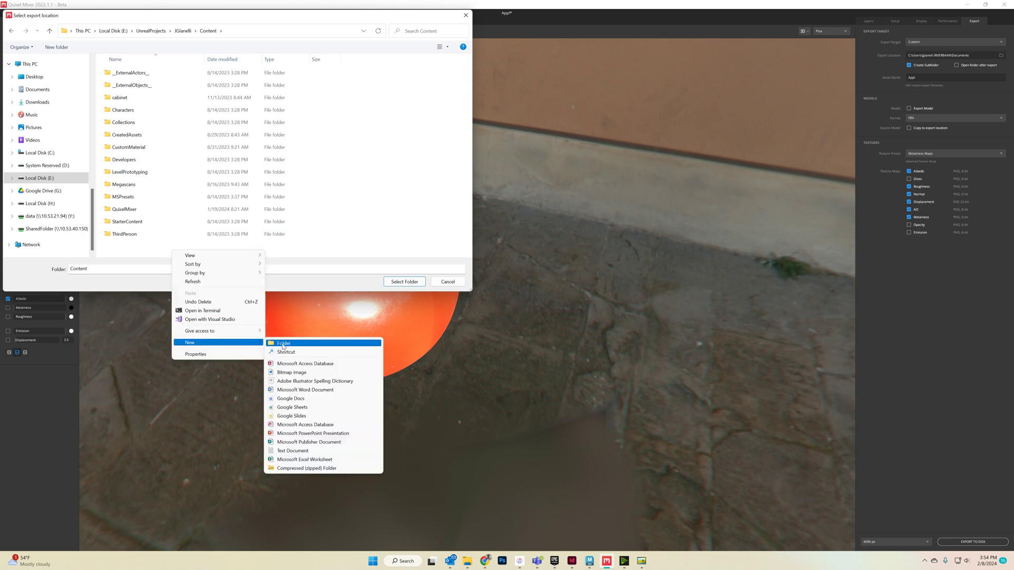
left_click(282, 344)
type("Apple")
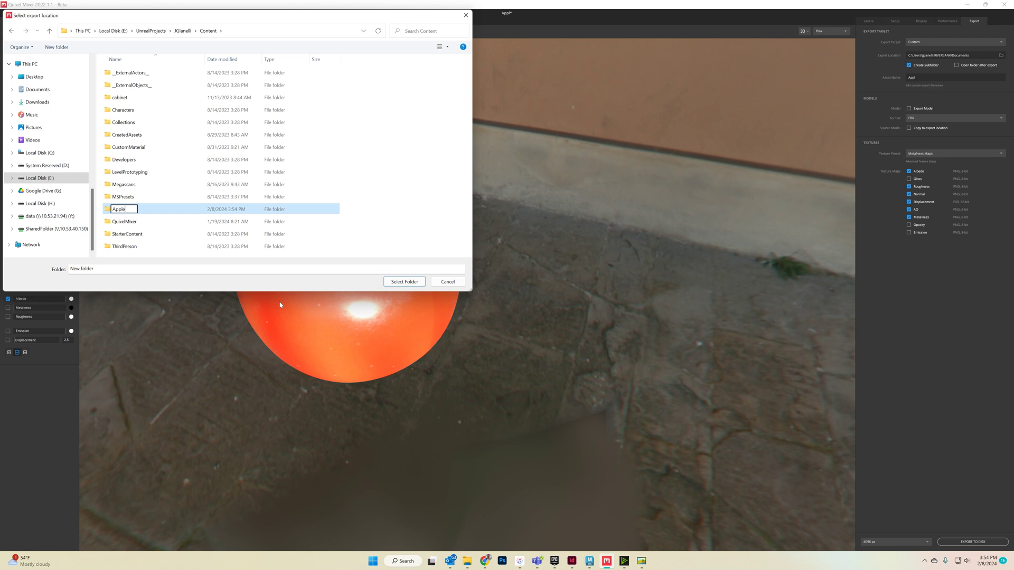
key("Return")
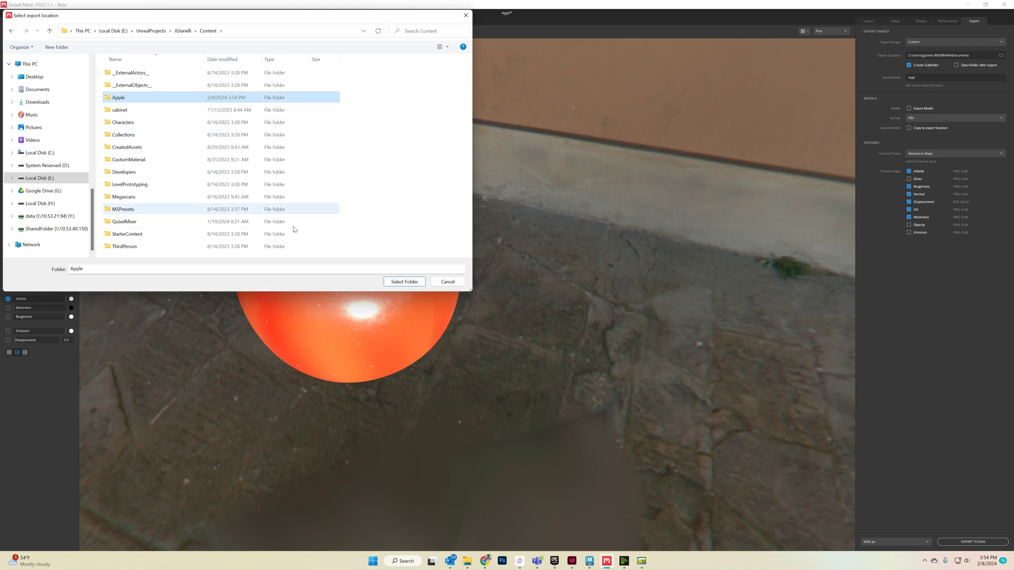
- Choose the Apple folder as the export location and export the texture maps to disk with the model included
left_click(405, 282)
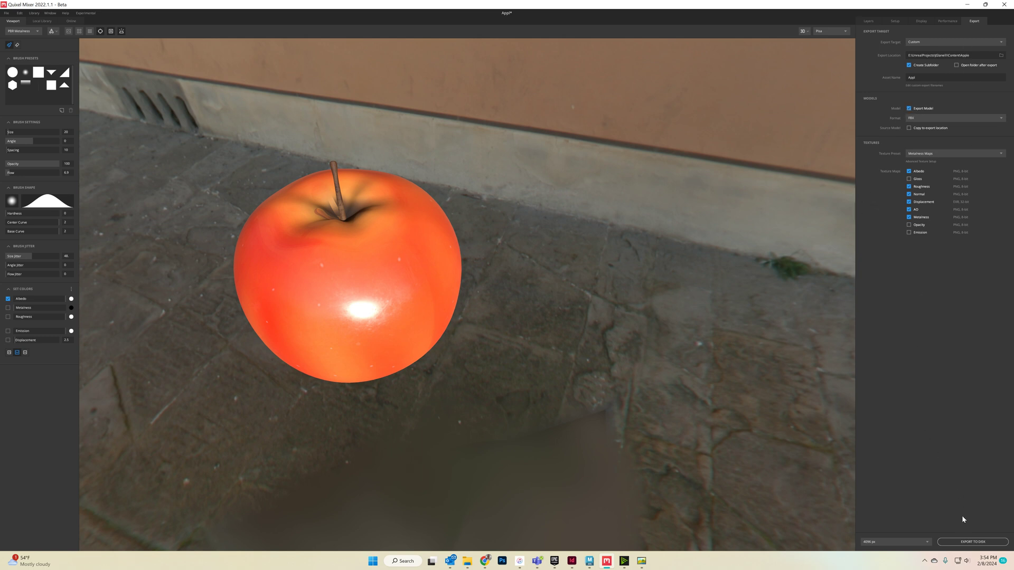
left_click(966, 542)
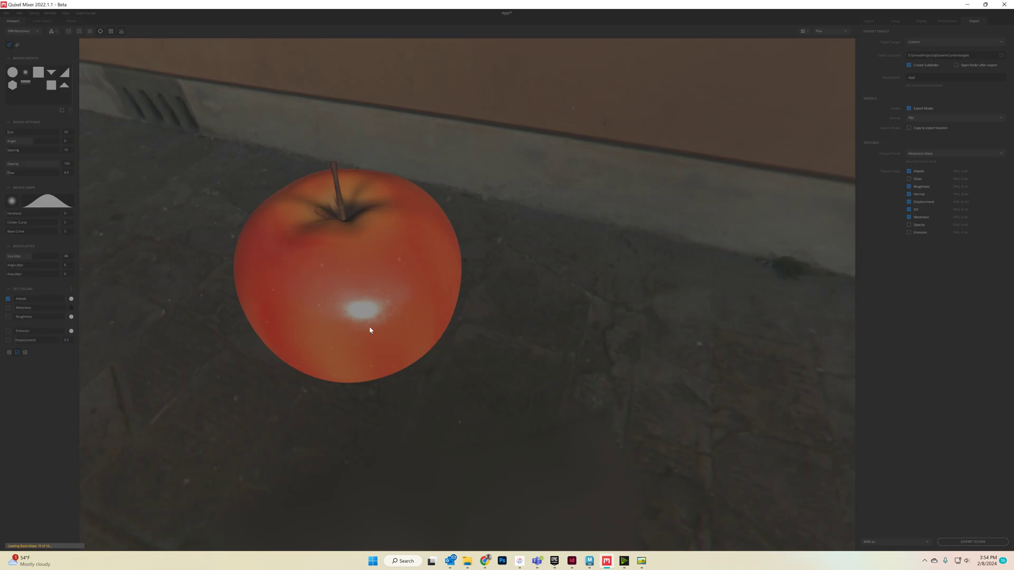